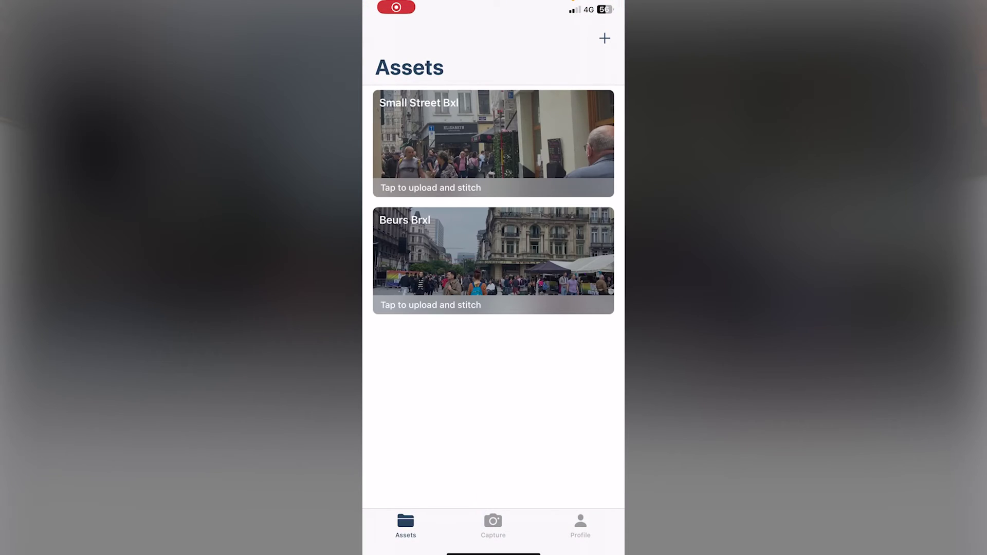
- Set up a new capture named "Park BXL", begin it, and acknowledge the instructions for holding and rotating the phone
click(493, 526)
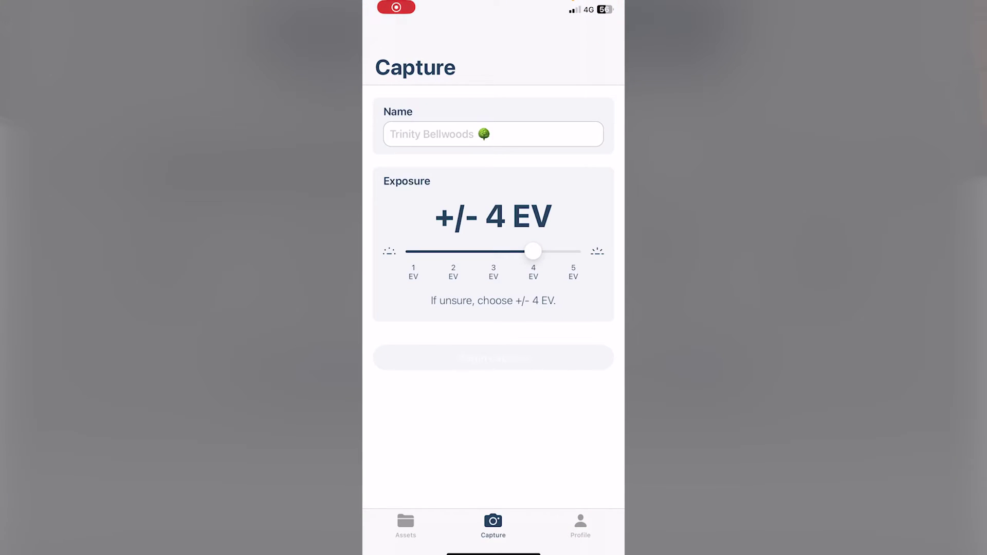
click(493, 134)
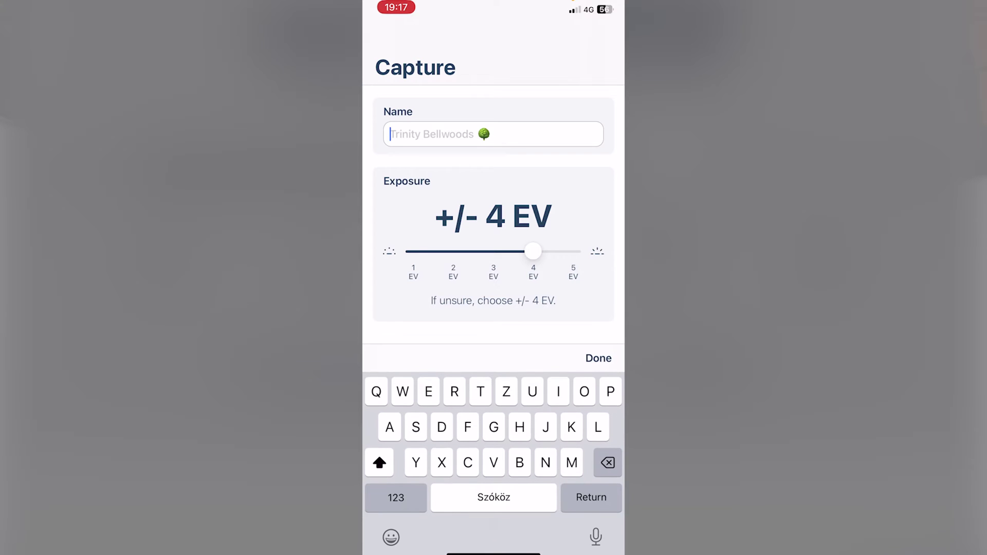
text(Park bXL)
drag(414, 134, 420, 134)
key(BackSpace)
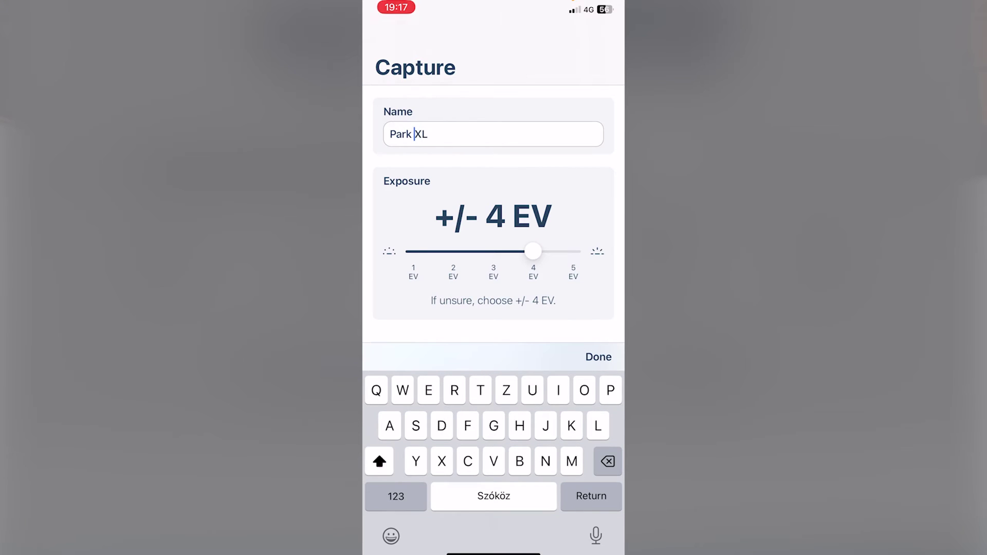
text(B)
click(599, 357)
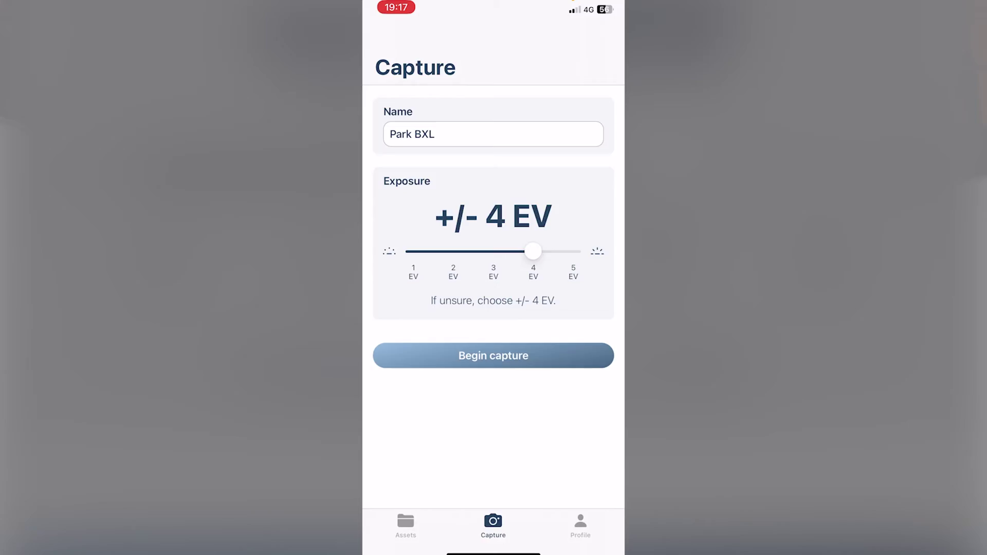
click(493, 356)
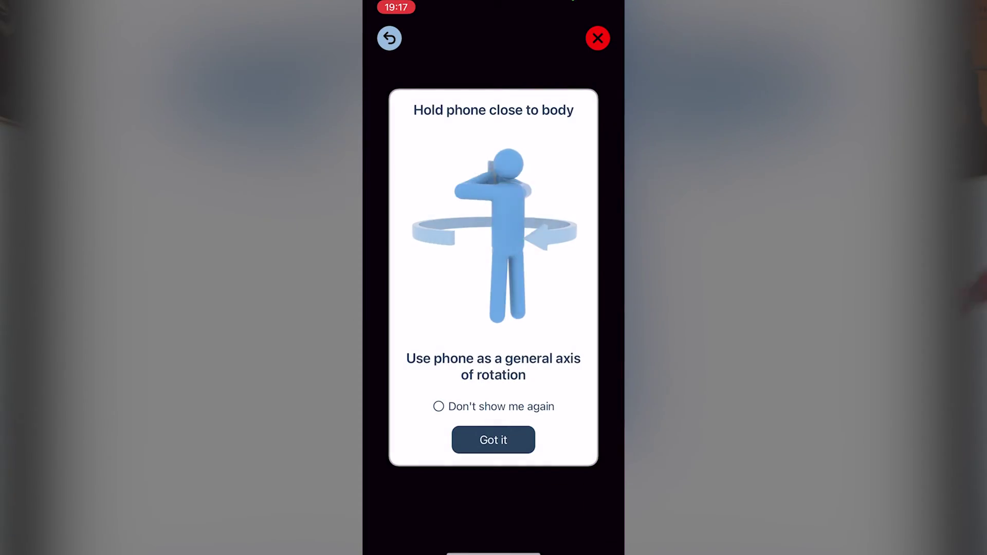
click(493, 439)
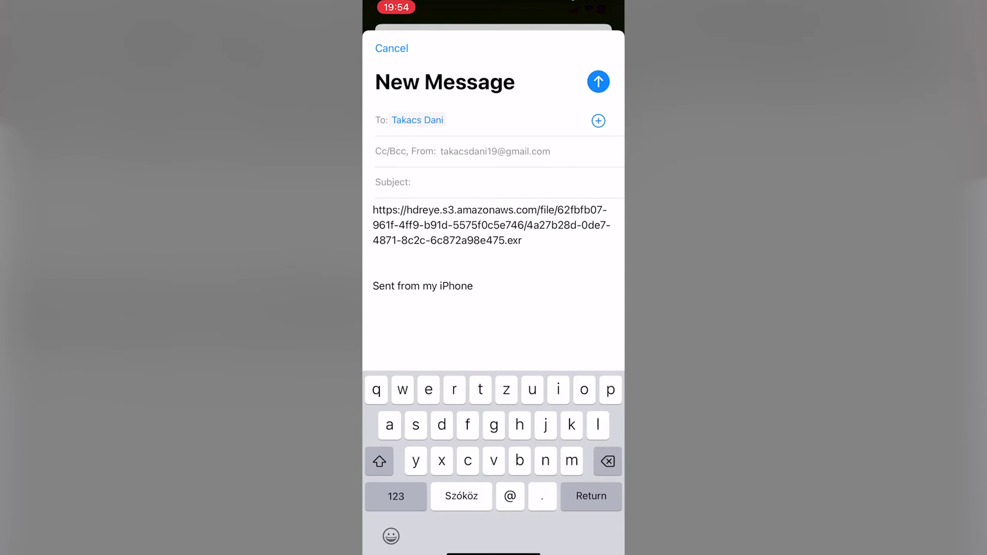
- Send the e-mail containing the download link to the stitched EXR file
click(598, 82)
click(536, 311)
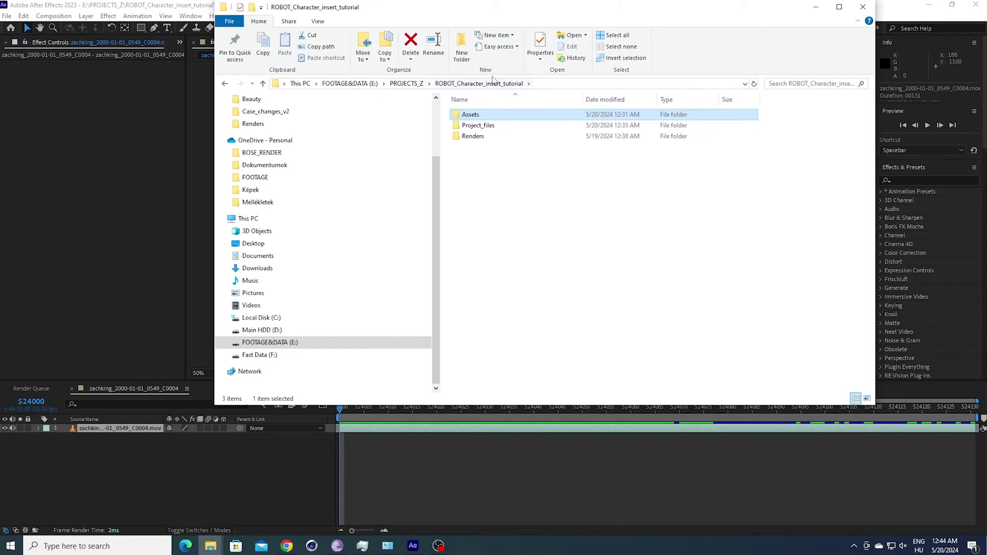
- In File Explorer, reopen the ROBOT_Character_insert_tutorial folder inside PROJECTS_Z and inspect its subfolders and the contents of Project_files
click(406, 83)
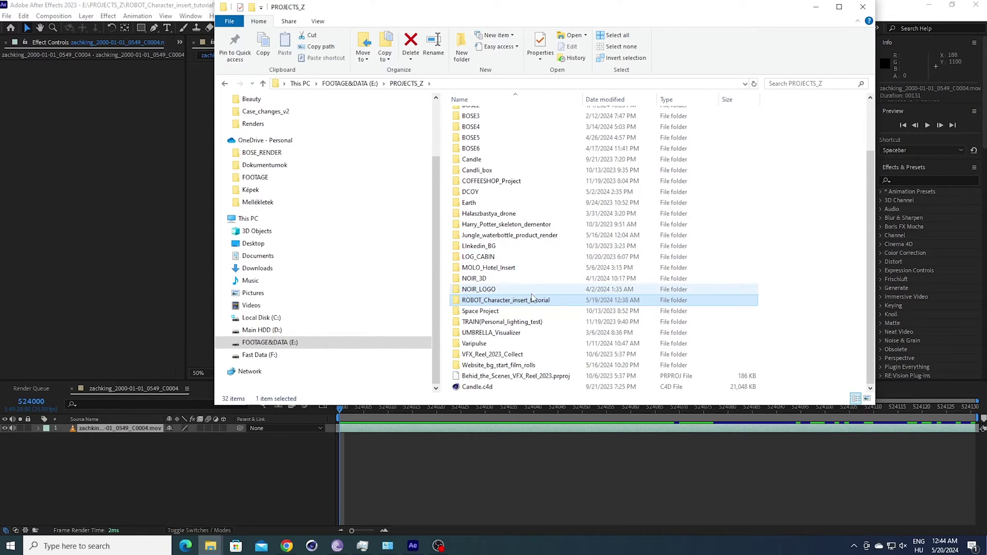
double_click(488, 300)
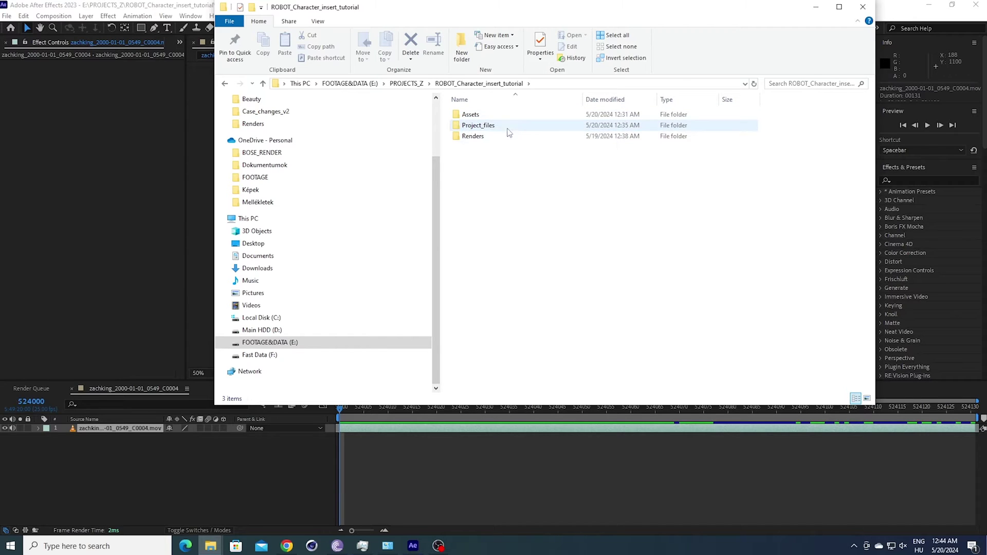
click(489, 114)
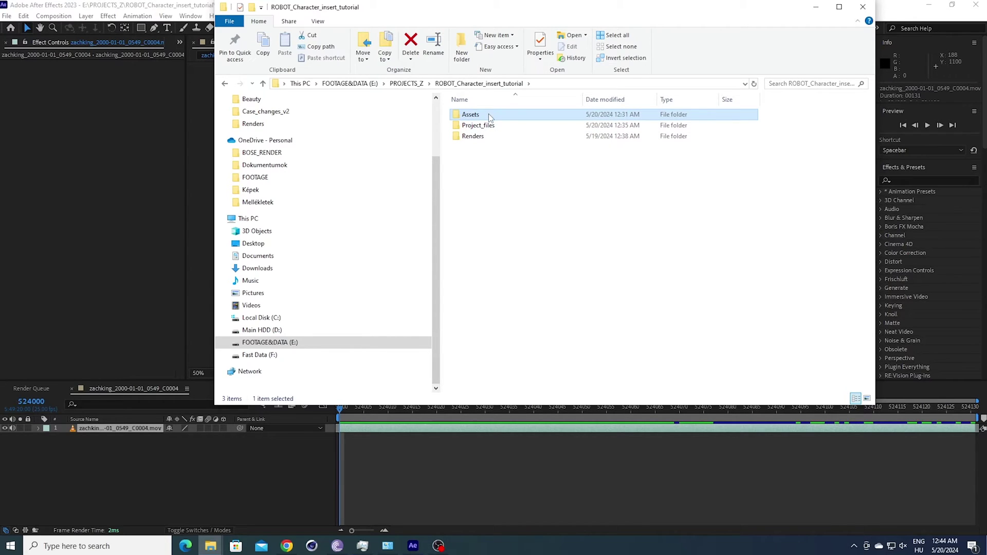
double_click(476, 125)
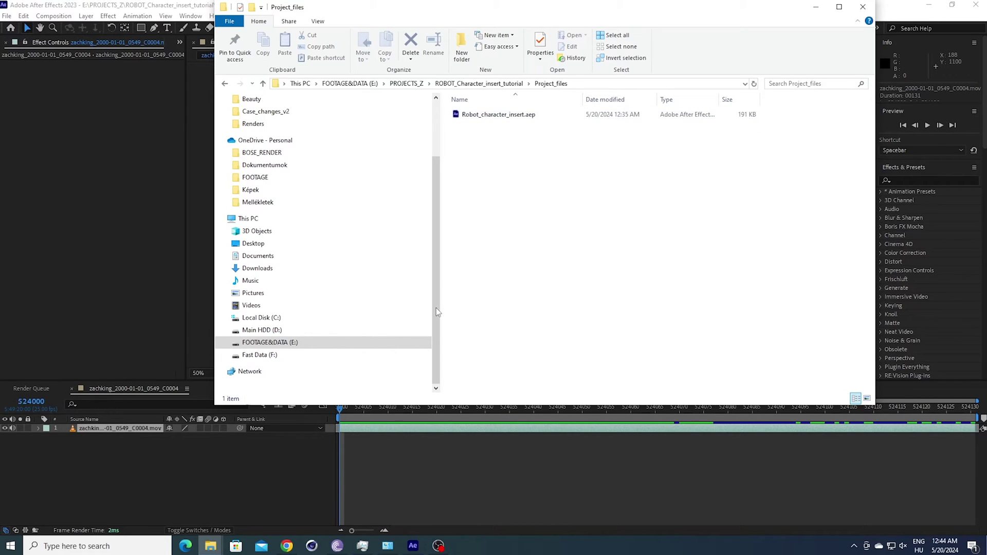
- Switch to After Effects, show the project's imported clips, and scrub through the park footage, stopping at frame 524051
click(478, 479)
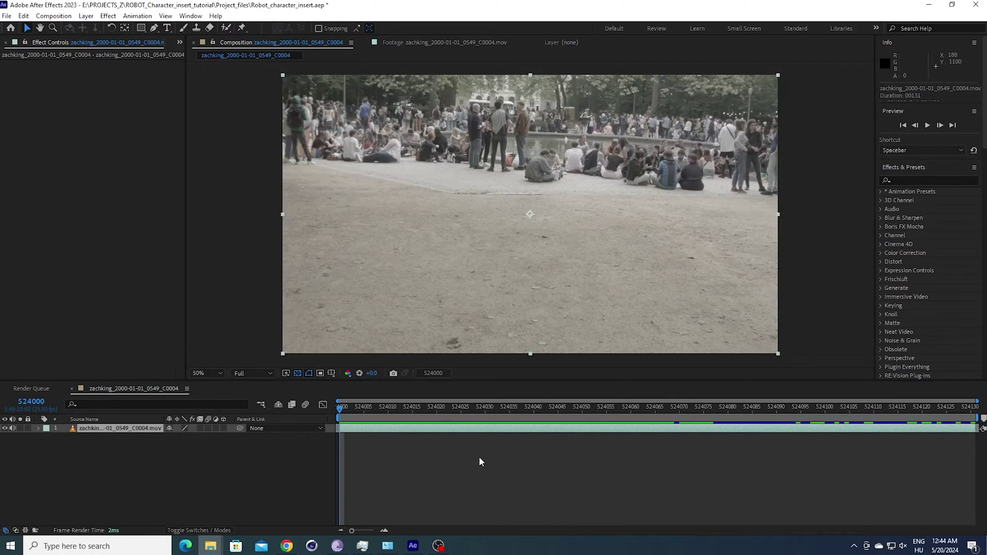
click(178, 42)
click(205, 65)
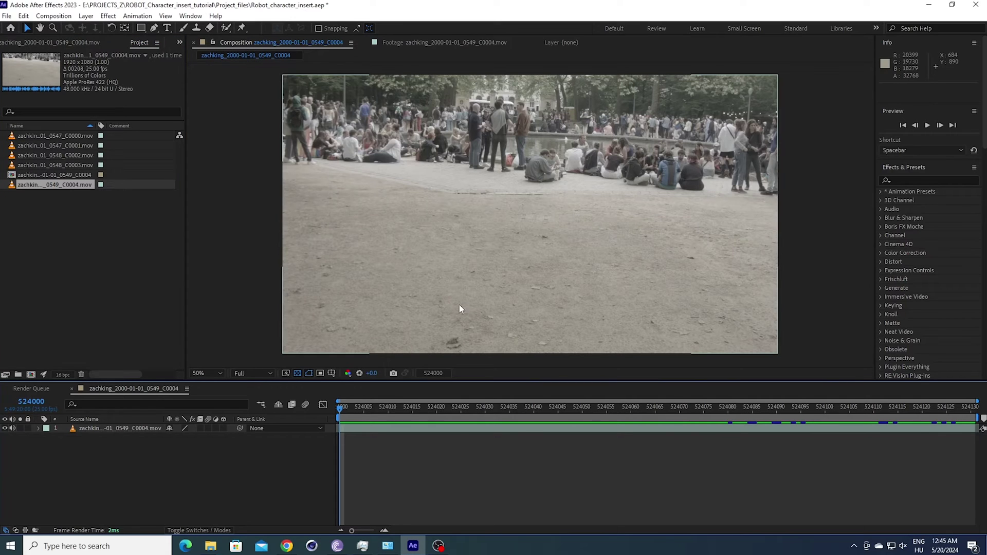
drag(363, 408, 690, 414)
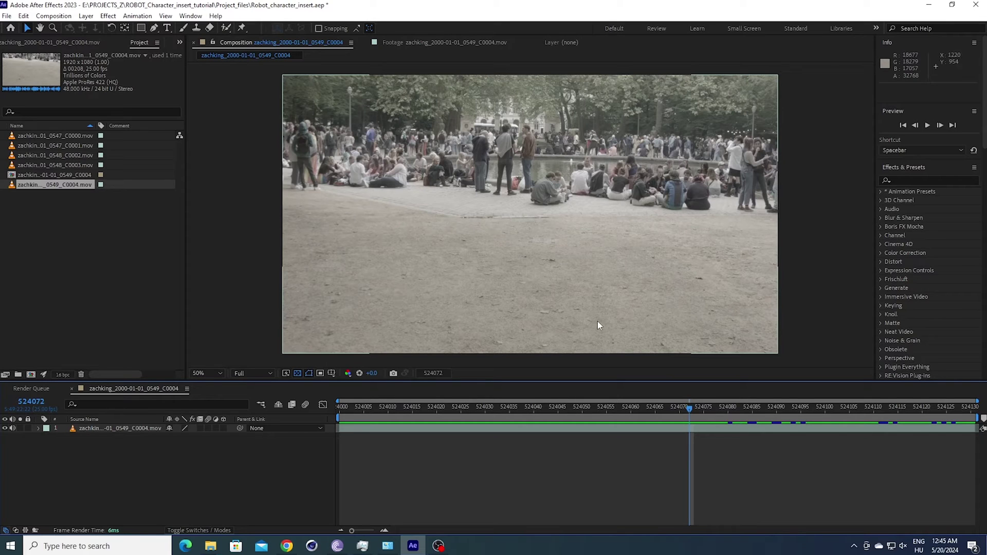
drag(691, 408, 587, 414)
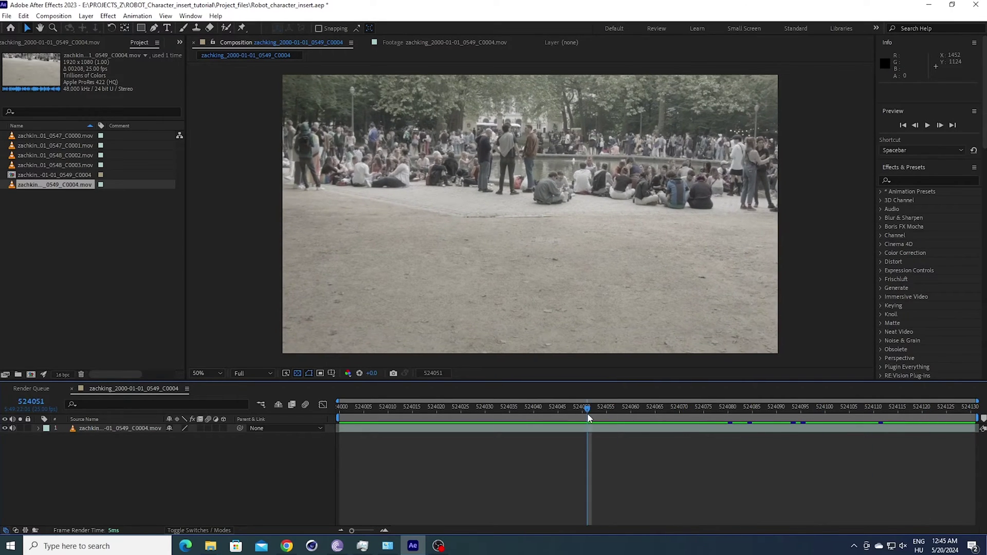
- Find the Lumetri Color effect and apply it to the park footage layer
click(924, 178)
text(lu)
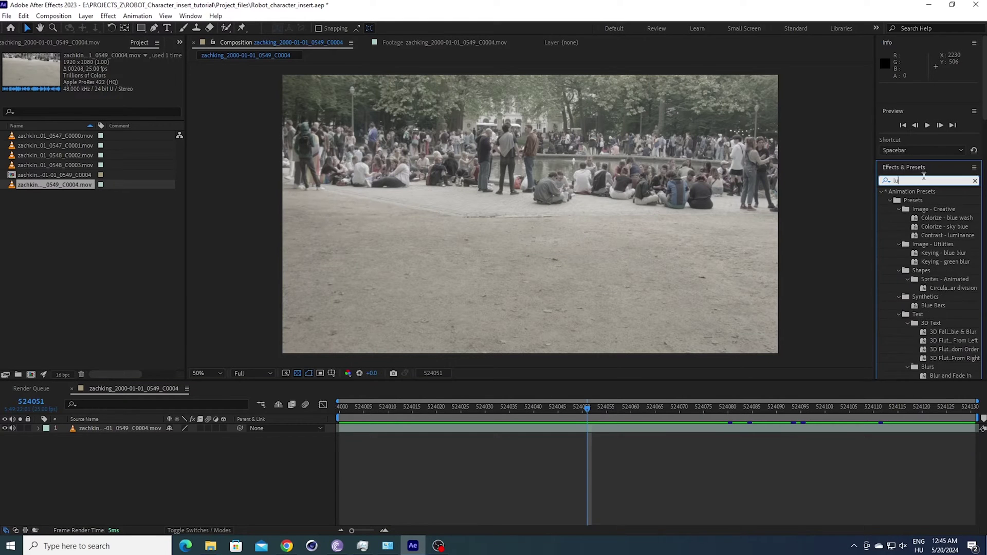
text(metri)
drag(944, 206, 644, 429)
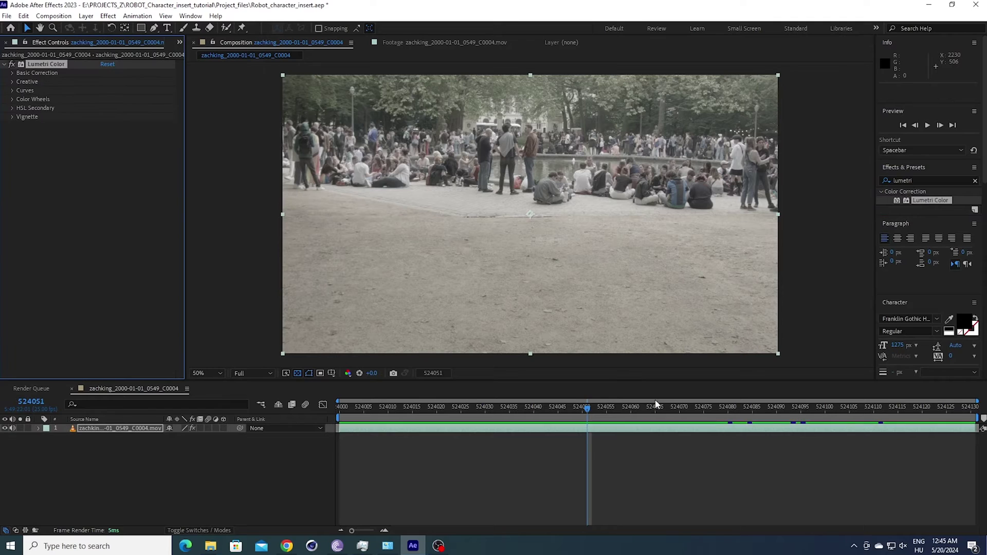
- In Lumetri Color's Basic Correction, set saturation to 201 and contrast to 150, and save the project
click(12, 73)
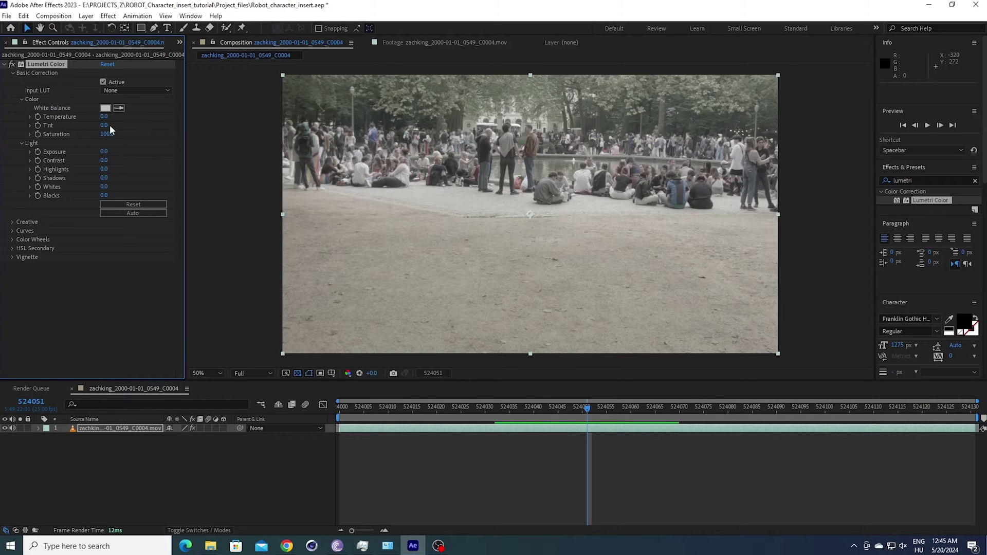
drag(112, 134, 145, 135)
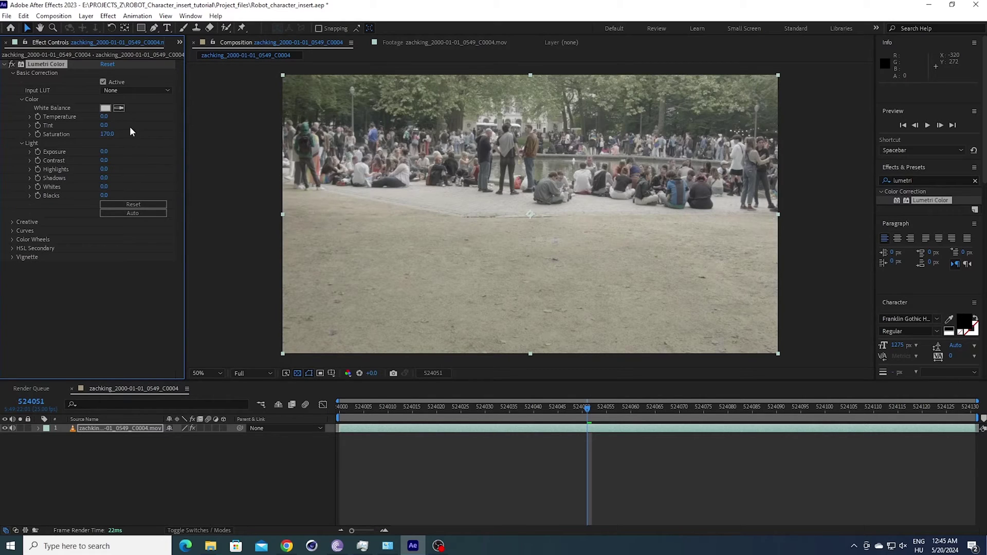
drag(104, 162, 170, 160)
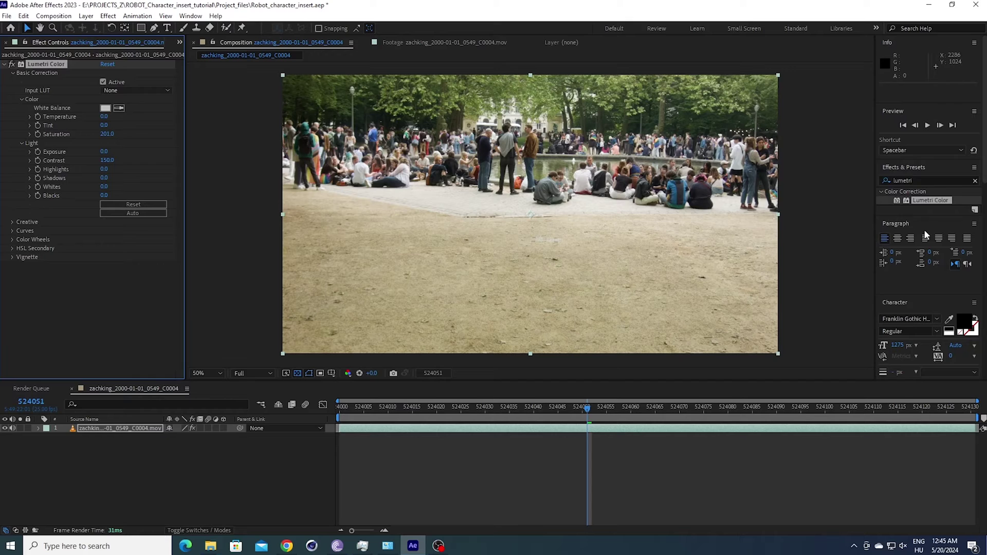
key(ctrl+5)
- Find the Unsharp Mask effect and apply it to the footage layer with amount 41 and radius 0.4
click(928, 180)
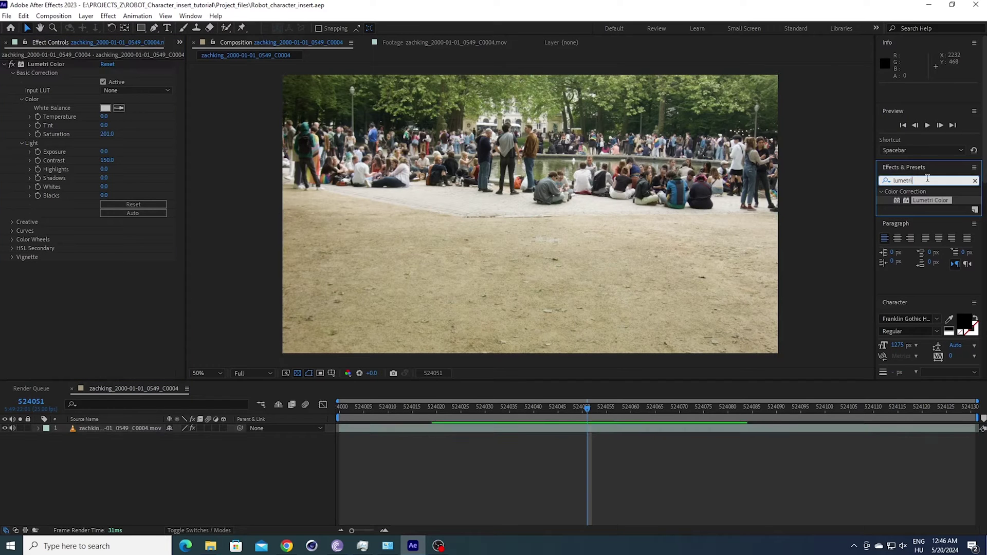
key(BackSpace)
key(BackSpace)
key(BackSpace)
key(BackSpace)
key(BackSpace)
key(BackSpace)
key(BackSpace)
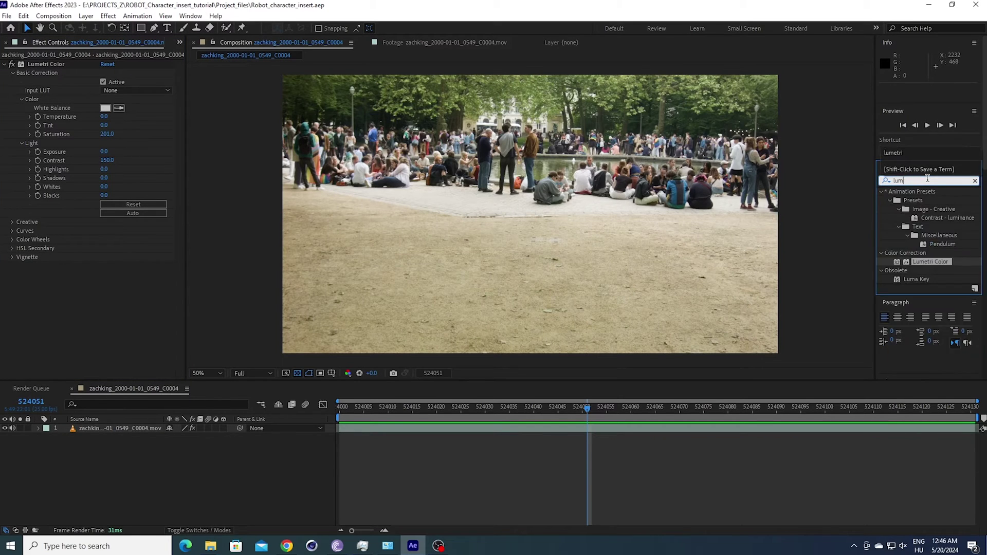
text(unshar)
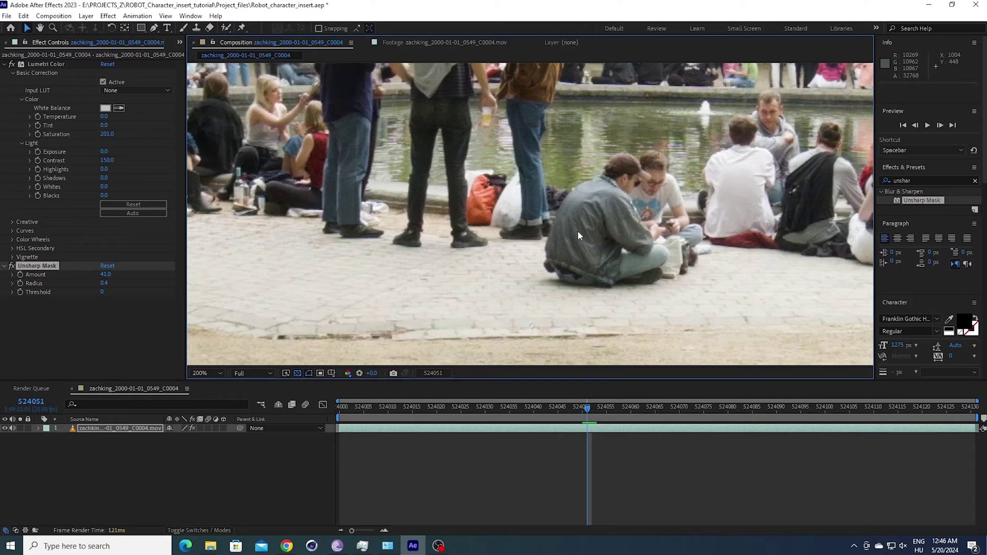
- Compare the footage with Unsharp Mask off and on, examining the seated people up close, and leave the effect enabled
middle_drag(689, 232, 537, 240)
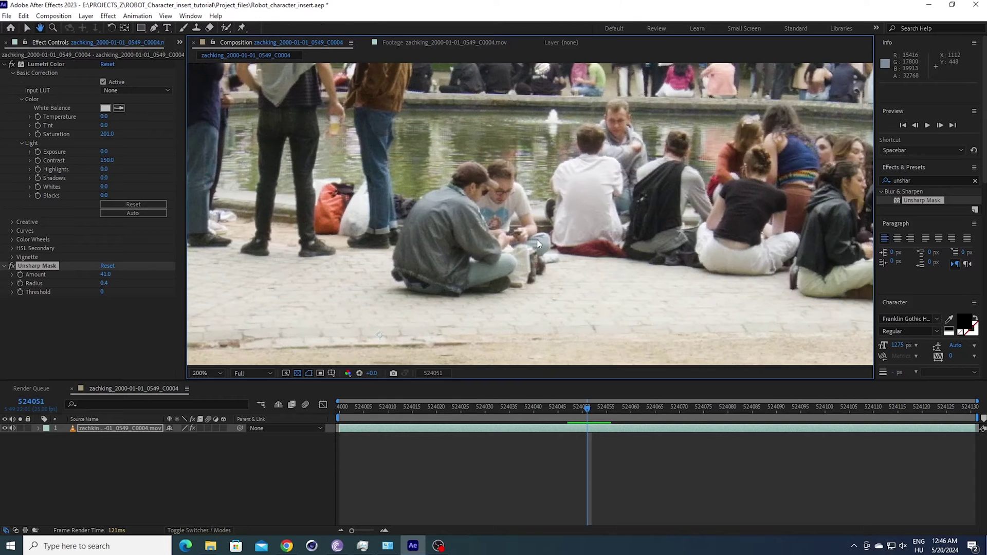
scroll(538, 243, down, 6)
scroll(564, 226, up, 2)
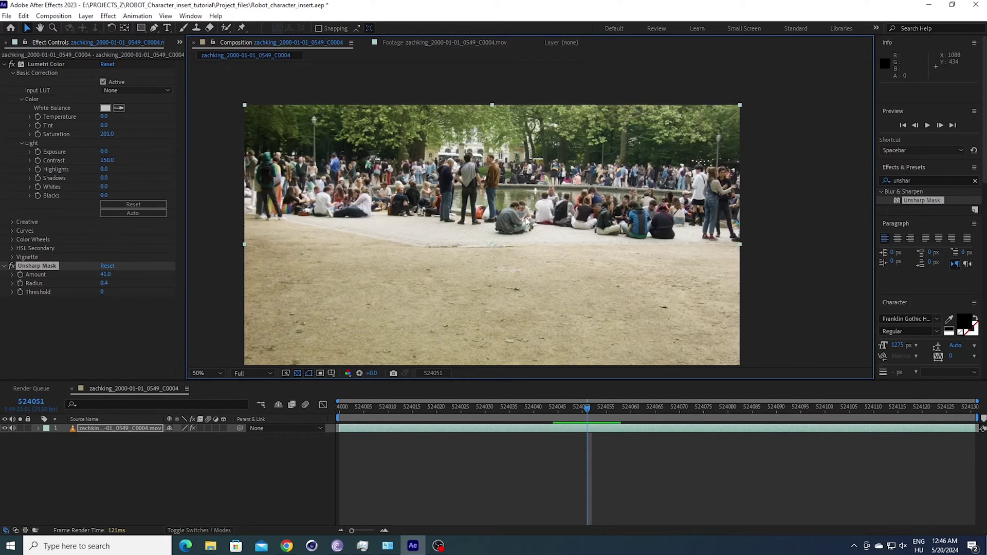
drag(548, 178, 525, 194)
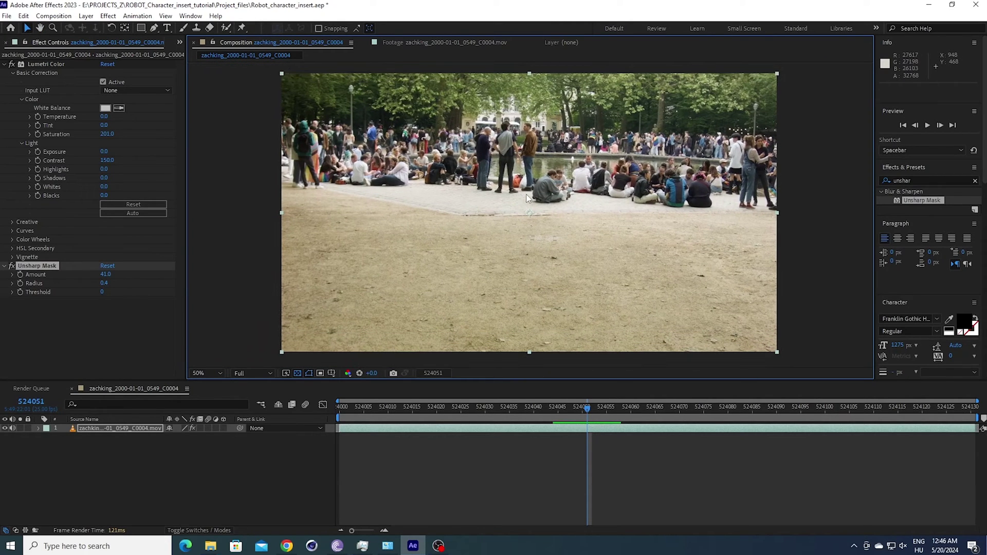
click(10, 264)
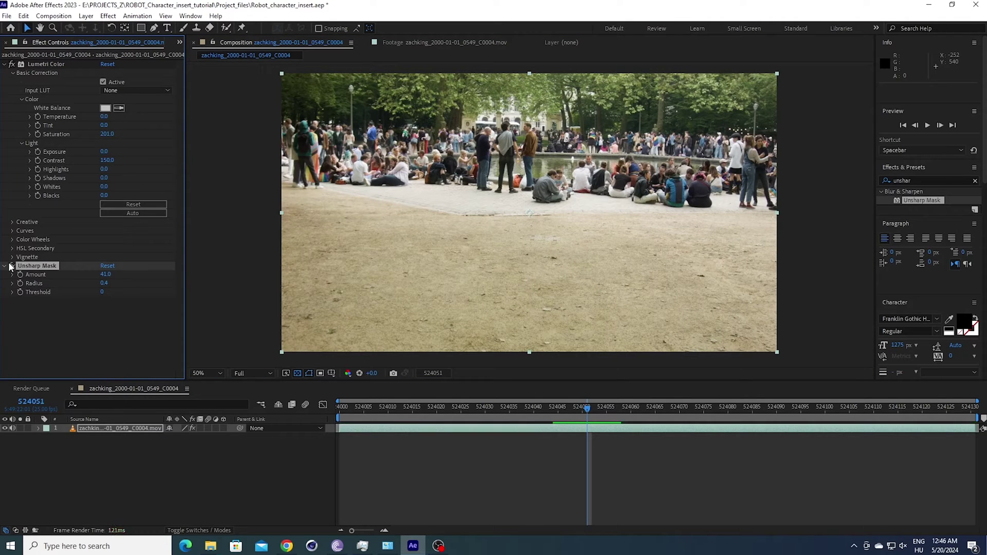
scroll(566, 143, up, 6)
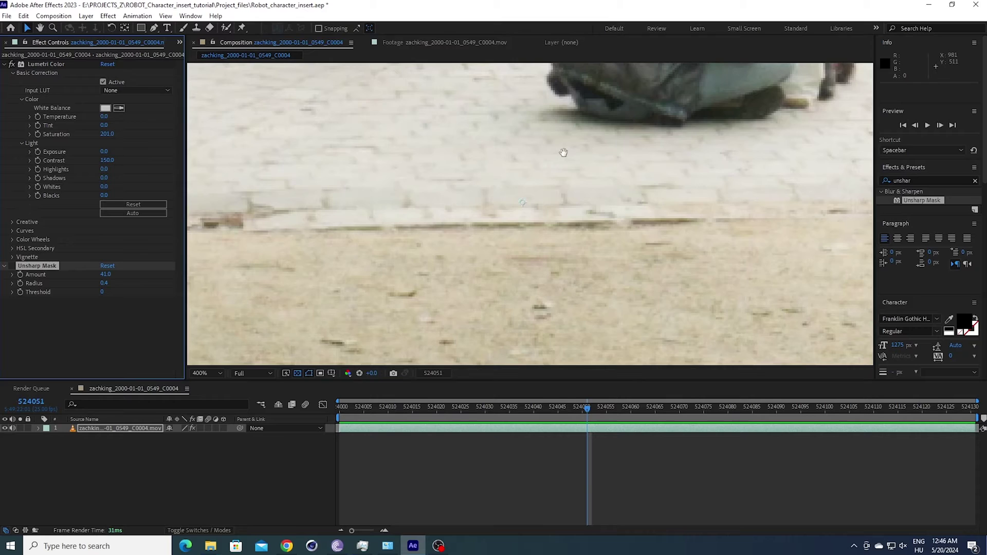
drag(625, 128, 543, 241)
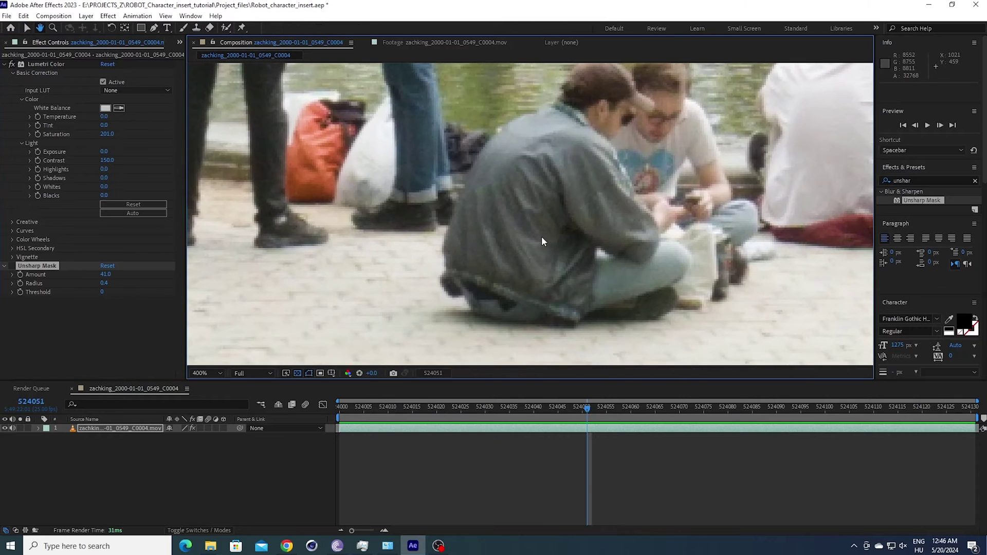
click(11, 267)
click(11, 266)
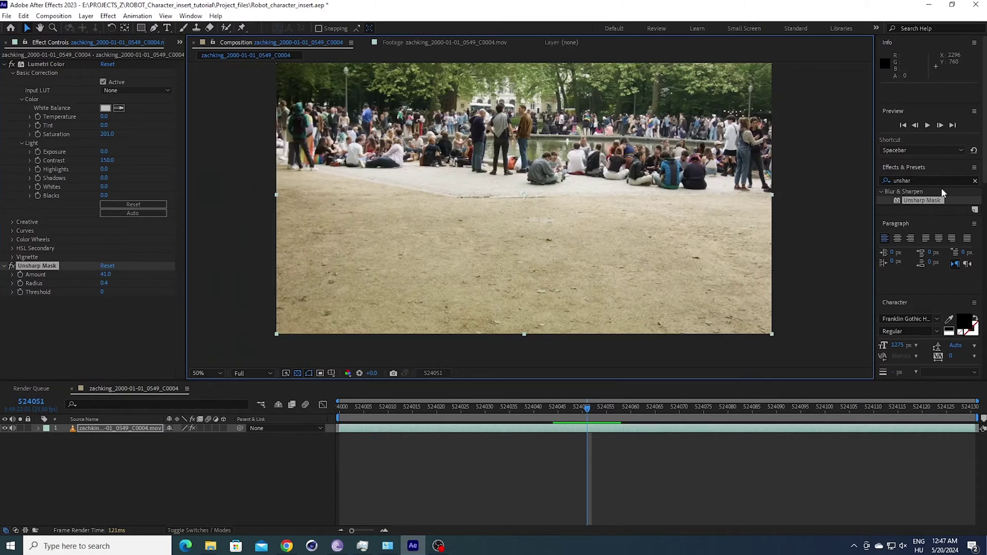
- Try to apply the 3D Camera Tracker effect directly to the footage layer
drag(929, 182, 871, 181)
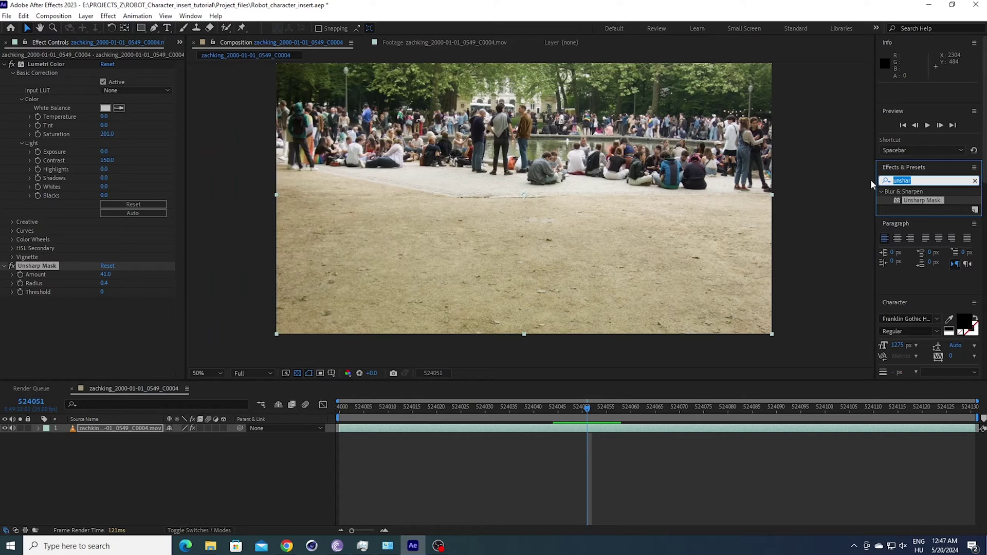
text(camera)
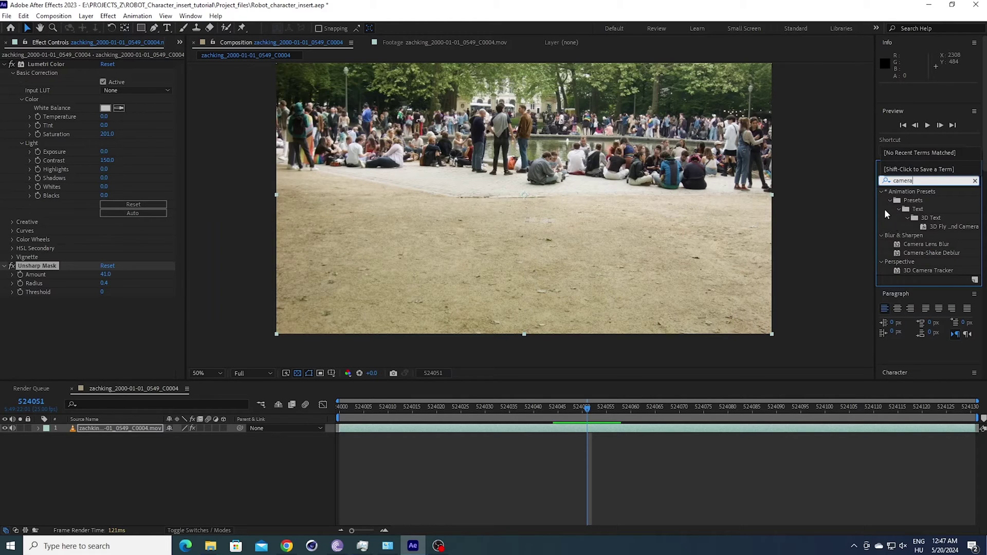
drag(930, 271, 624, 430)
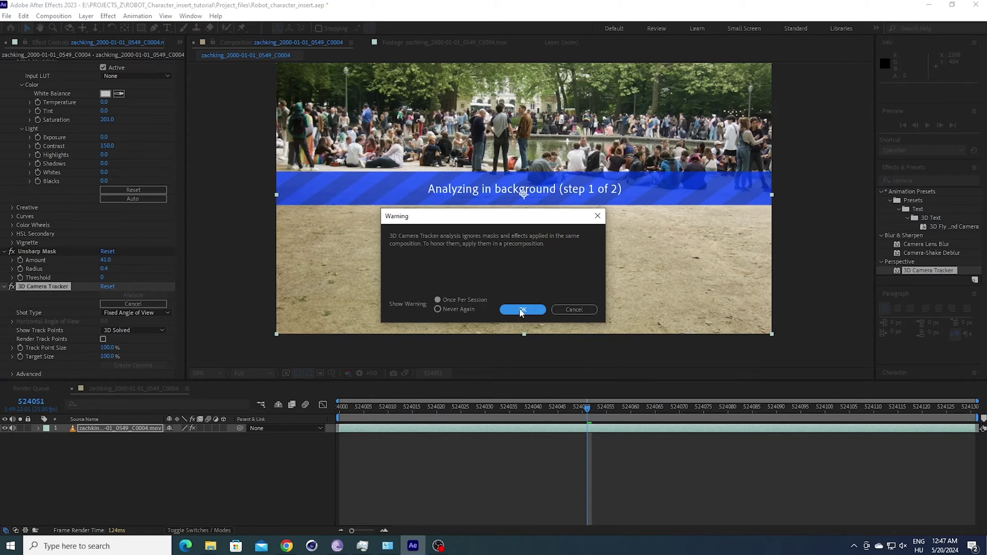
click(522, 310)
- Pre-compose the footage layer with all attributes moved into the new composition, and apply the 3D Camera Tracker effect to the precomp
right_click(366, 119)
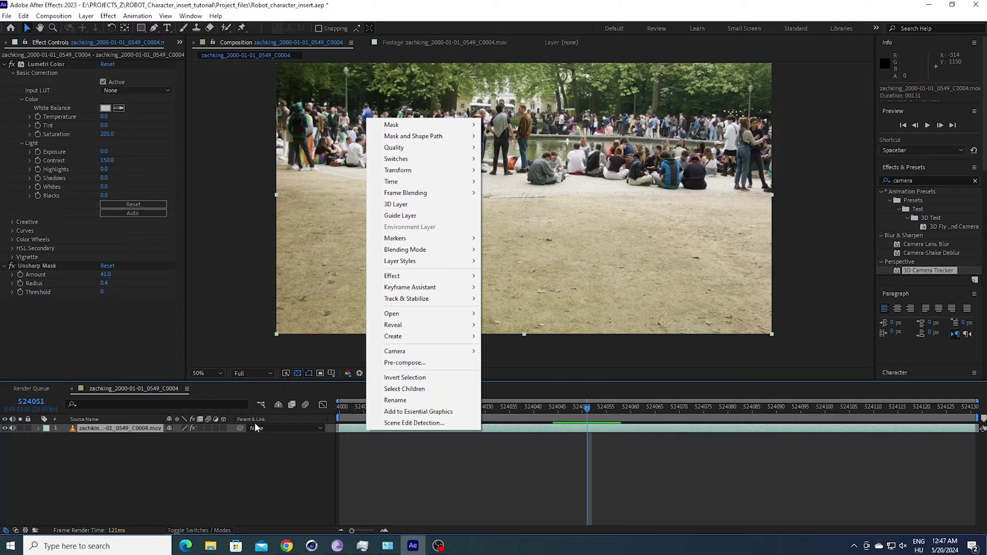
click(406, 363)
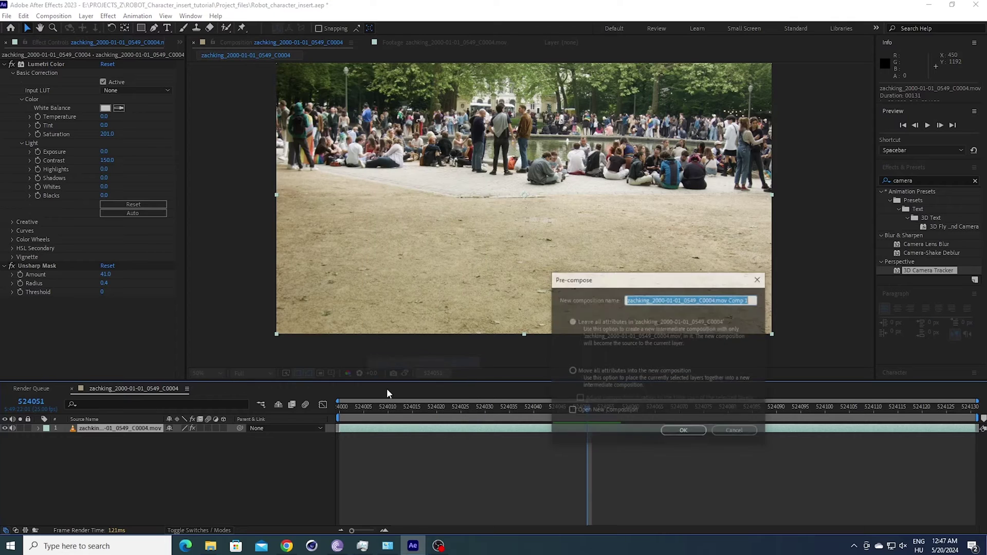
click(597, 370)
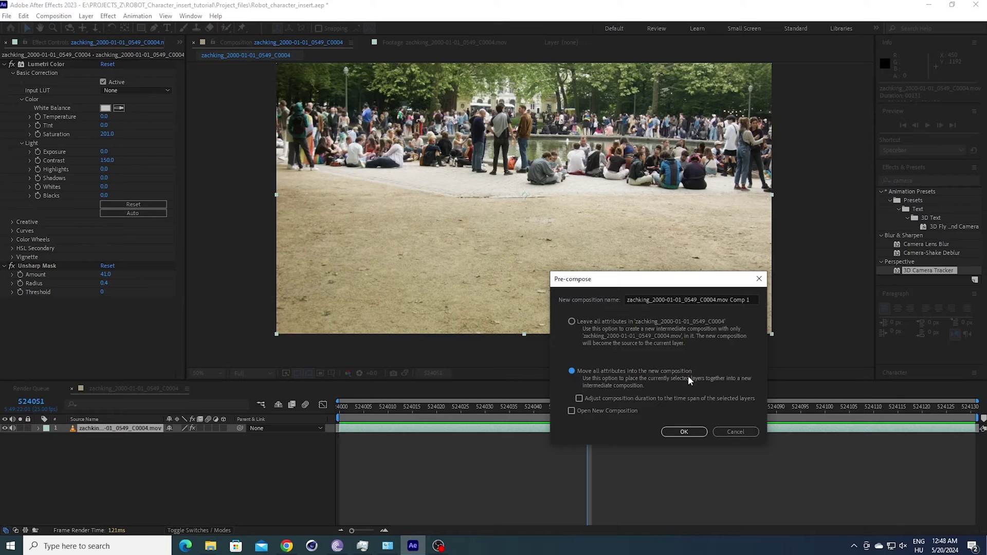
click(675, 432)
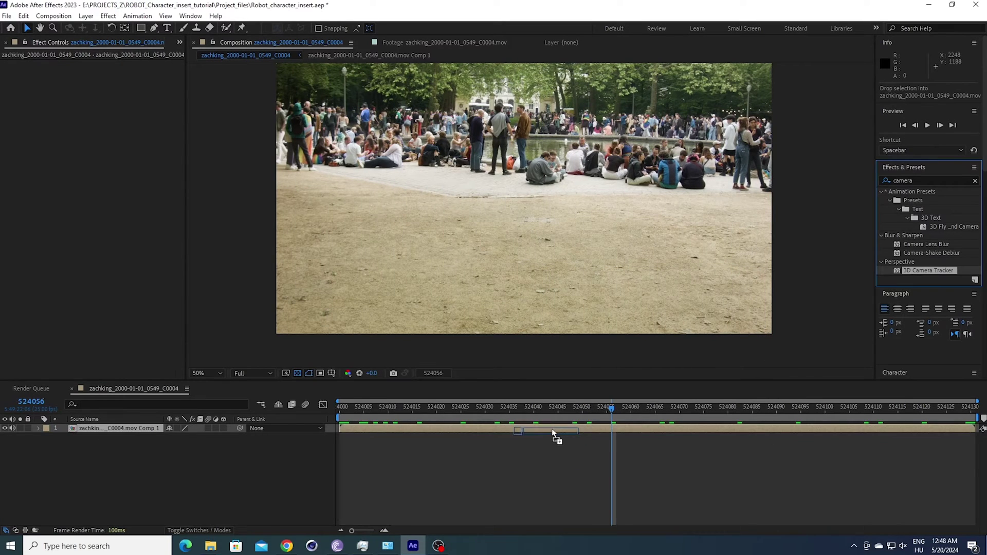
drag(553, 434, 553, 433)
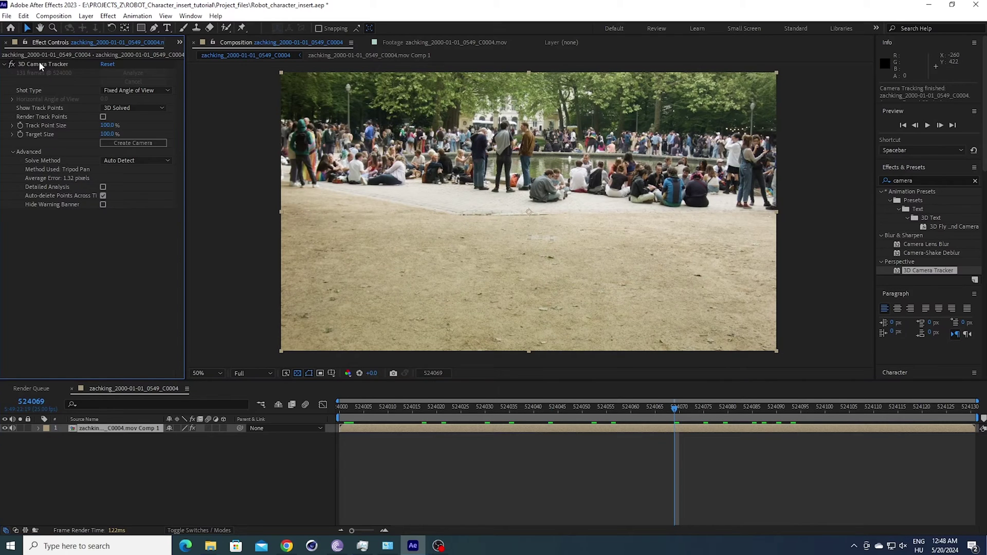
- Select a group of nine track points on the sandy ground and create a solid and camera from them
click(41, 63)
click(513, 229)
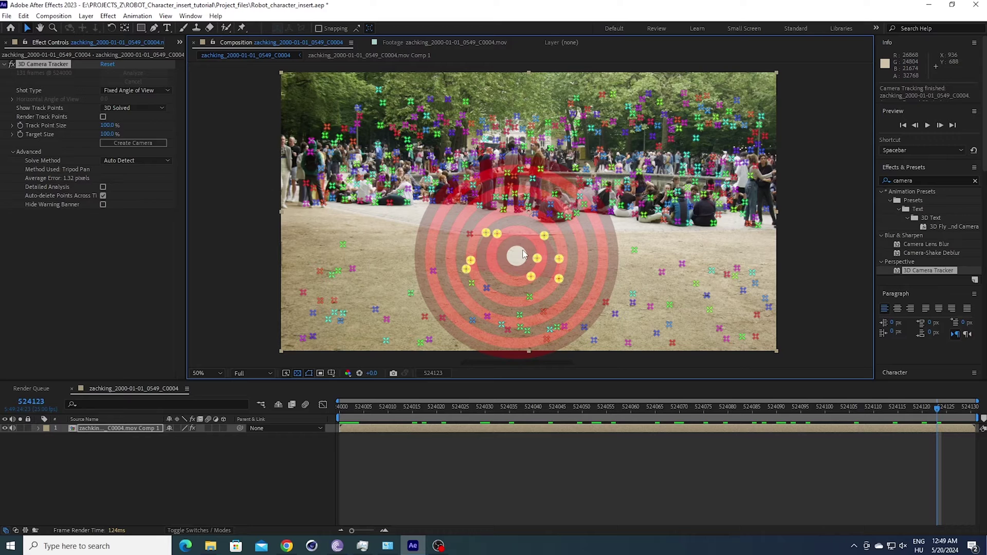
right_click(525, 248)
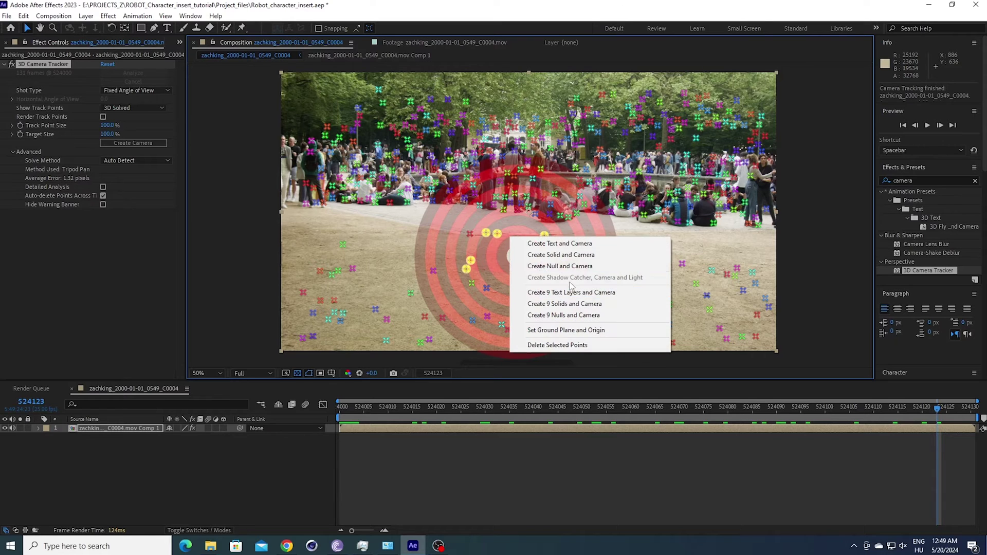
click(550, 256)
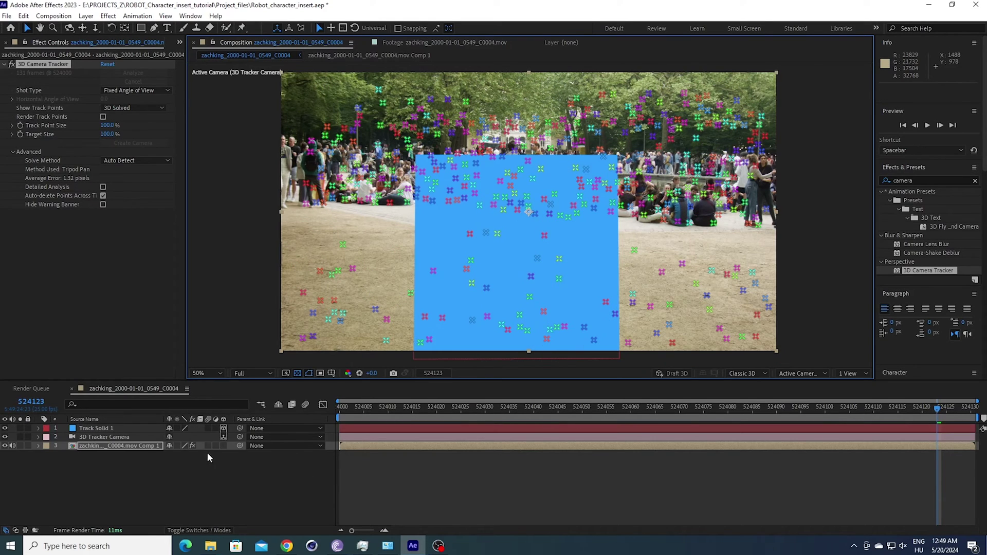
- Resize and rotate the track solid so it lies flat on the ground, and play back the shot to check the track
click(95, 428)
drag(616, 159, 569, 208)
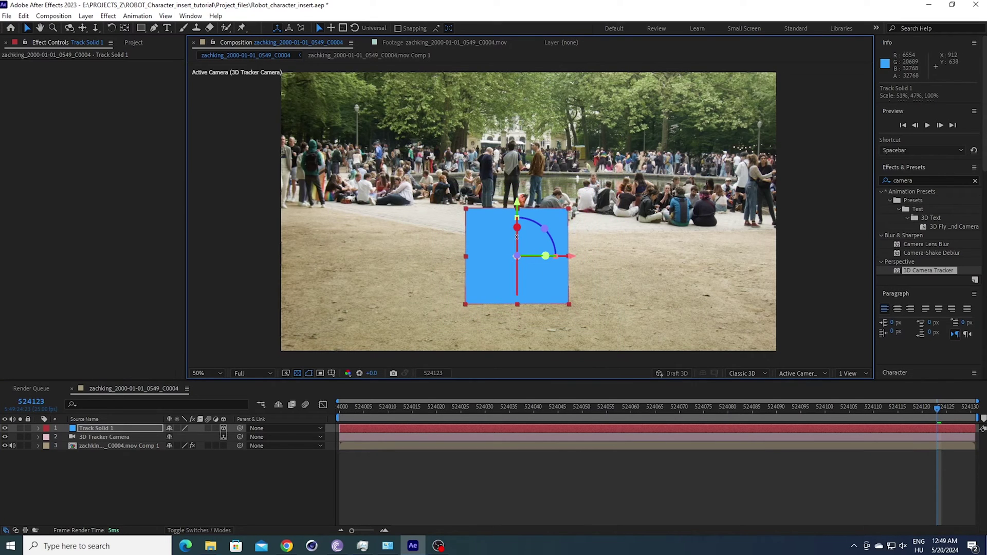
mouse_move(517, 237)
mouse_down()
mouse_move(520, 208)
mouse_move(516, 218)
mouse_up()
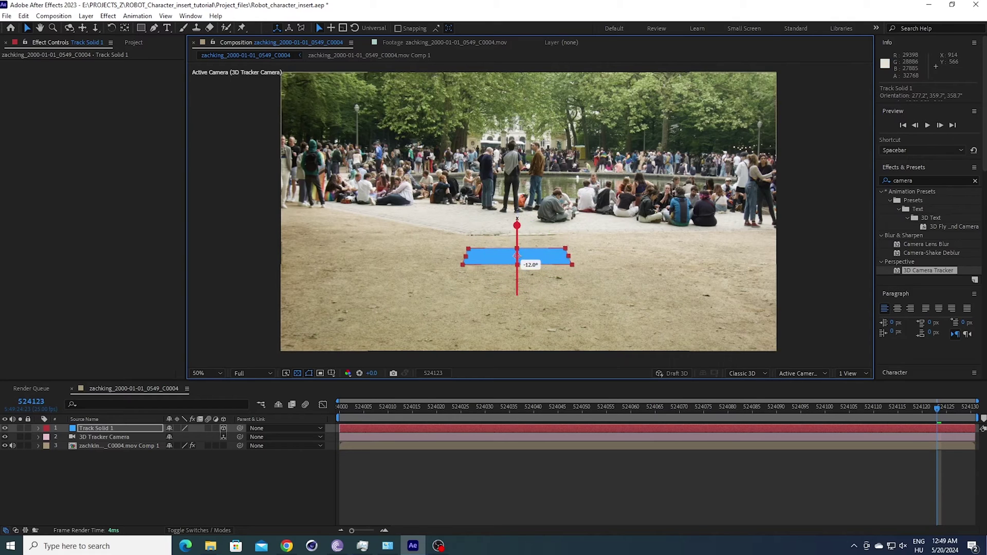
drag(517, 255, 606, 285)
key(space)
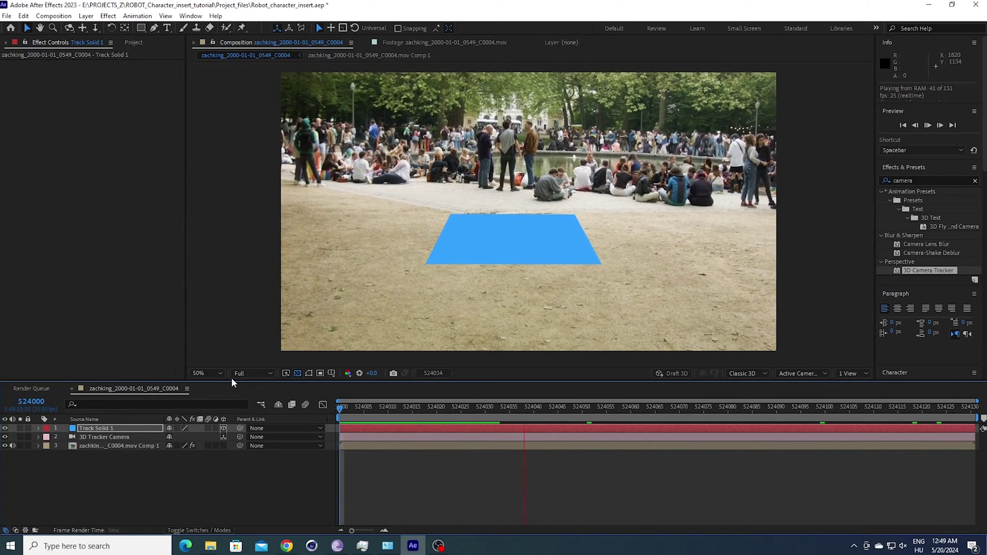
key(space)
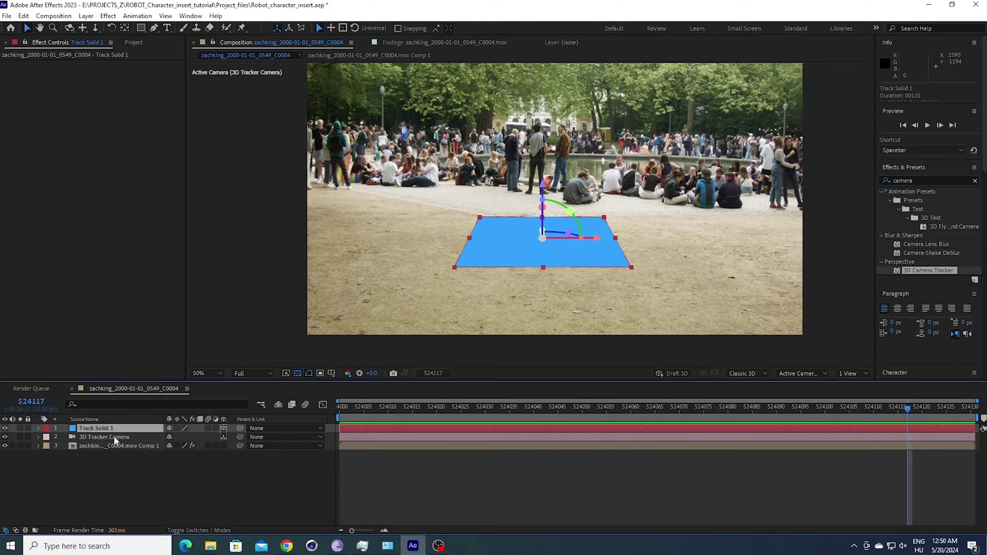
- Export the tracked composition with the Maxon Cinema 4D Exporter as Track_from_AE_Main_Project.c4d in the Project_files folder
click(7, 15)
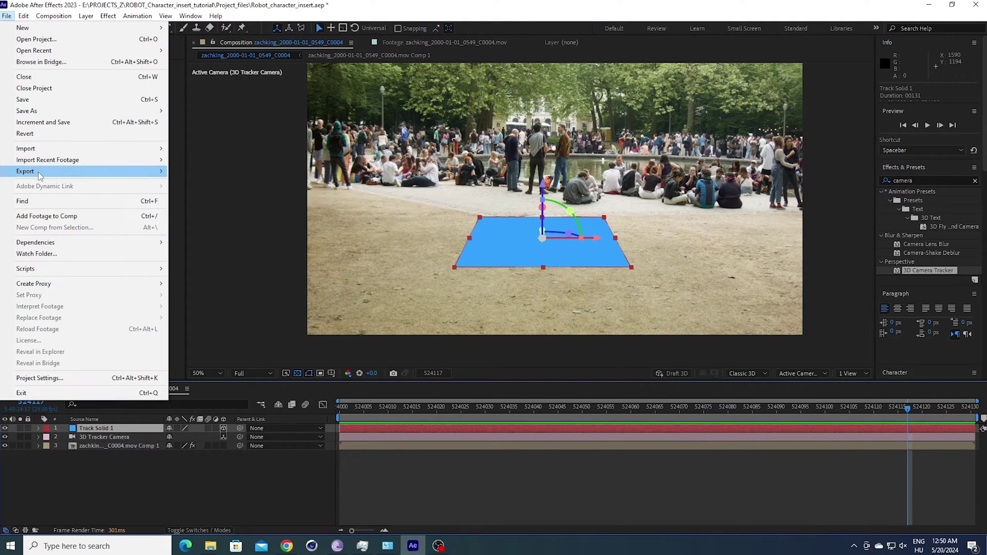
mouse_move(40, 171)
click(241, 205)
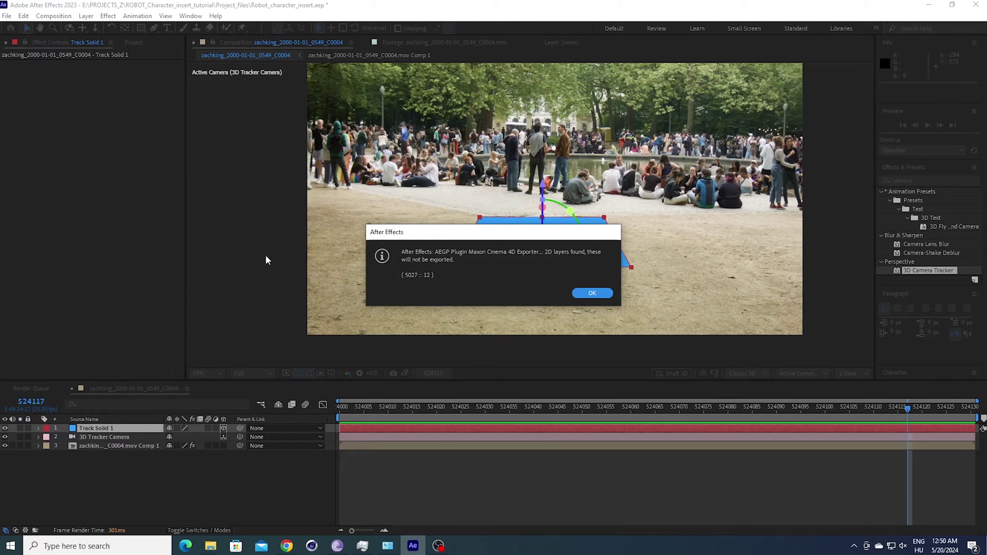
drag(464, 231, 480, 231)
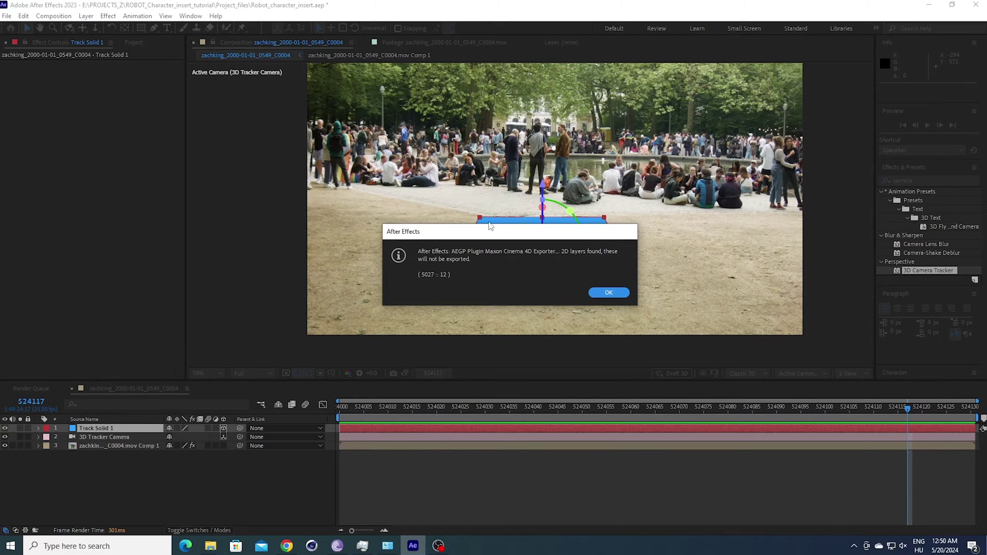
key(Return)
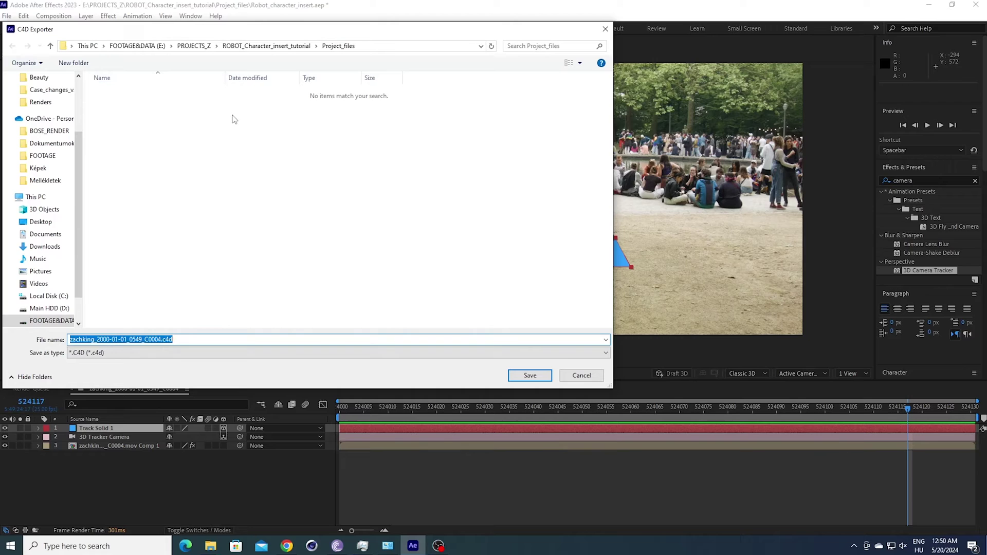
drag(173, 340, 92, 339)
drag(164, 339, 69, 339)
text(Track_from_AE)
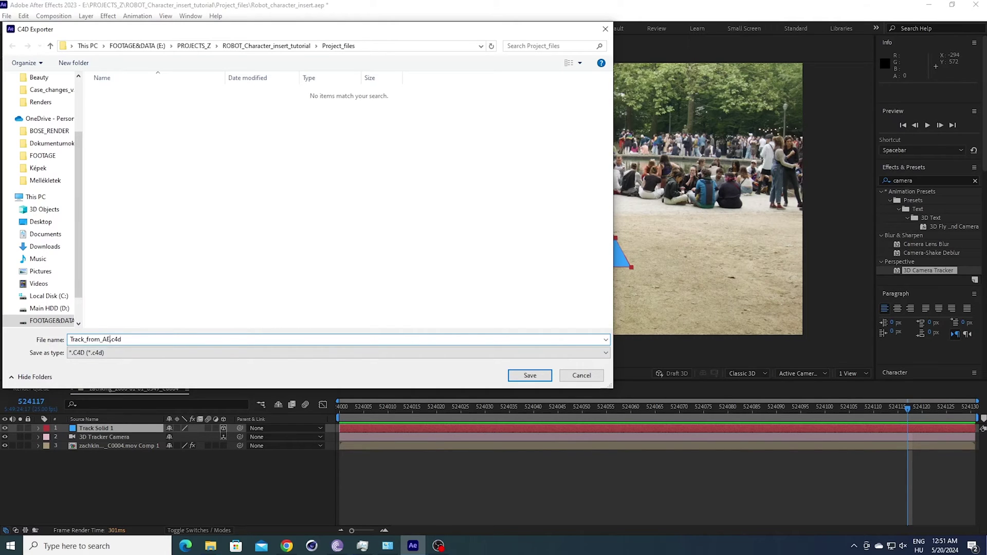
key(Return)
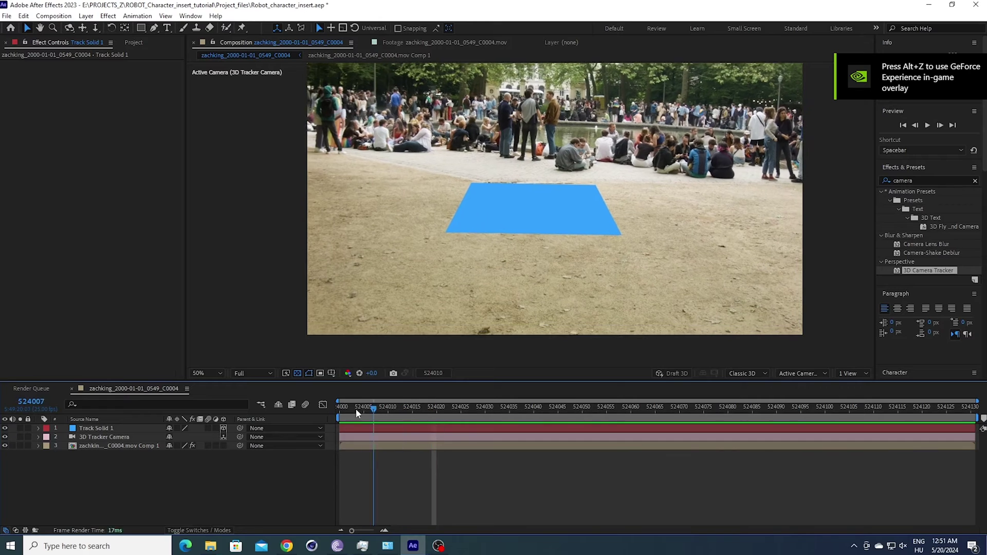
- Hide the track solid and render the composition as a PNG sequence named Basefootage_[#####].png
drag(389, 412, 456, 414)
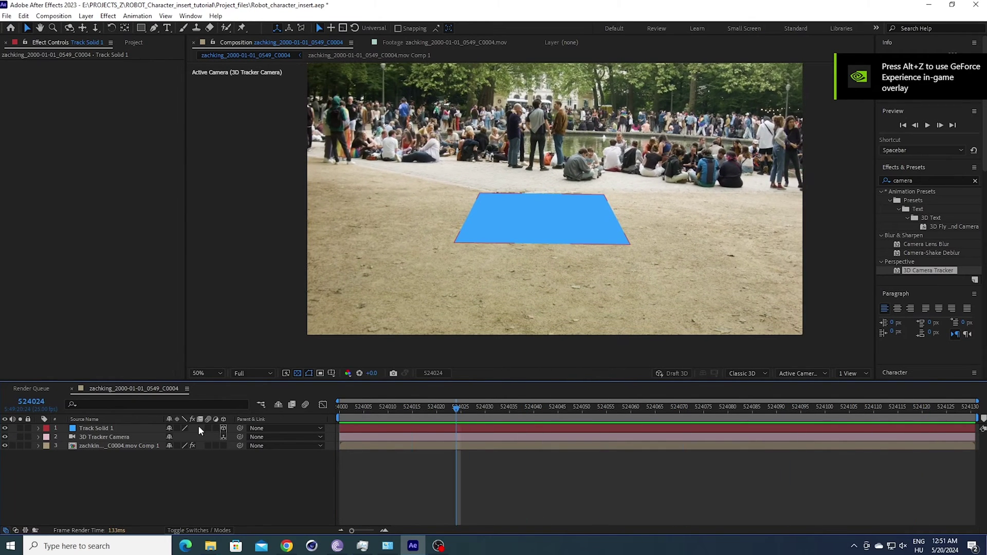
click(5, 429)
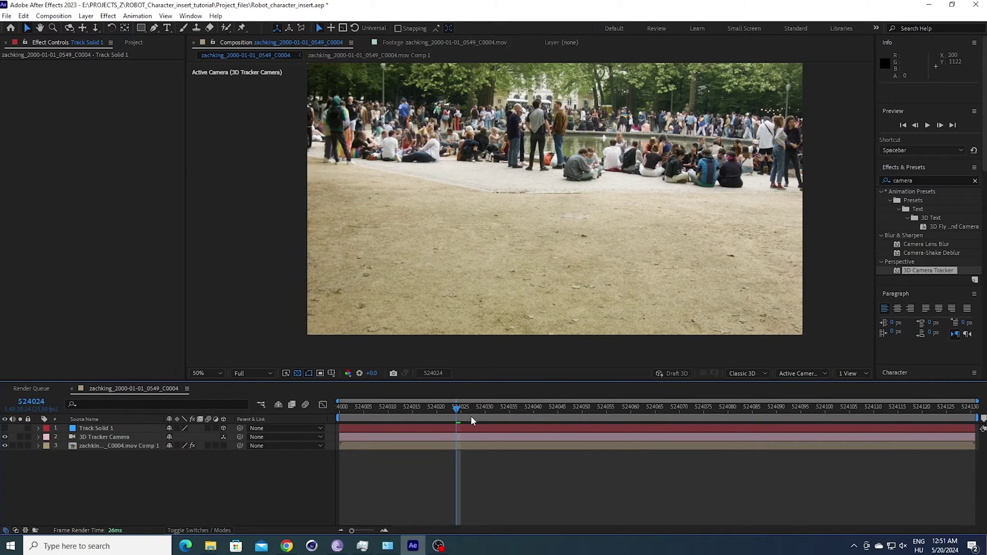
drag(457, 409, 334, 413)
click(7, 16)
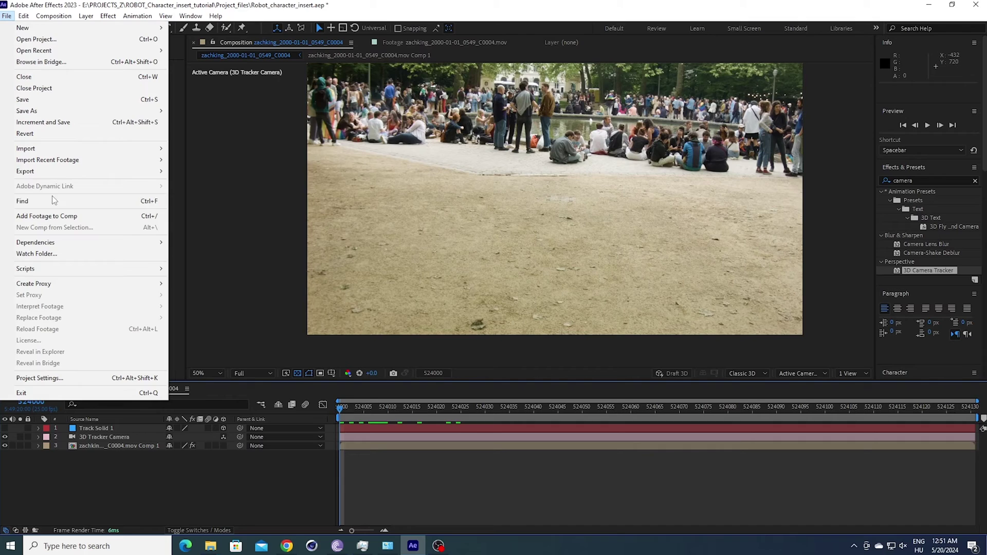
click(119, 452)
click(162, 340)
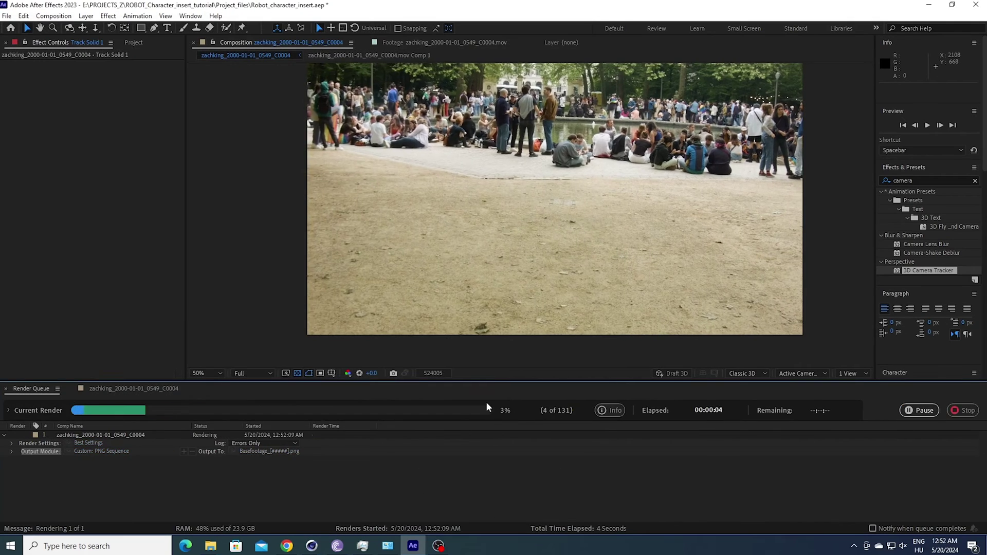
- Switch to Cinema 4D and open Track_from_AE_Main_Project.c4d from the ROBOT_Character_insert_tutorial project files
click(194, 36)
scroll(238, 218, down, 2)
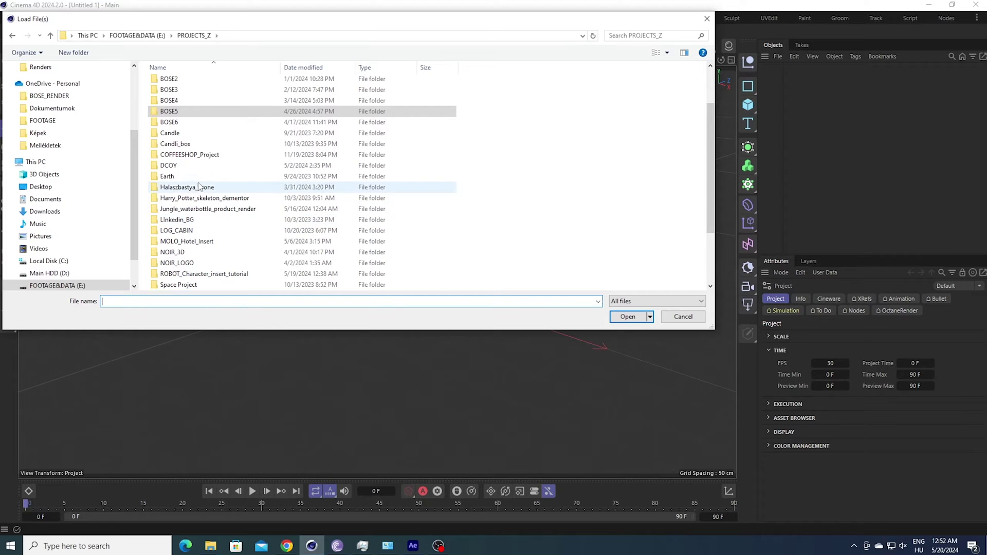
click(200, 105)
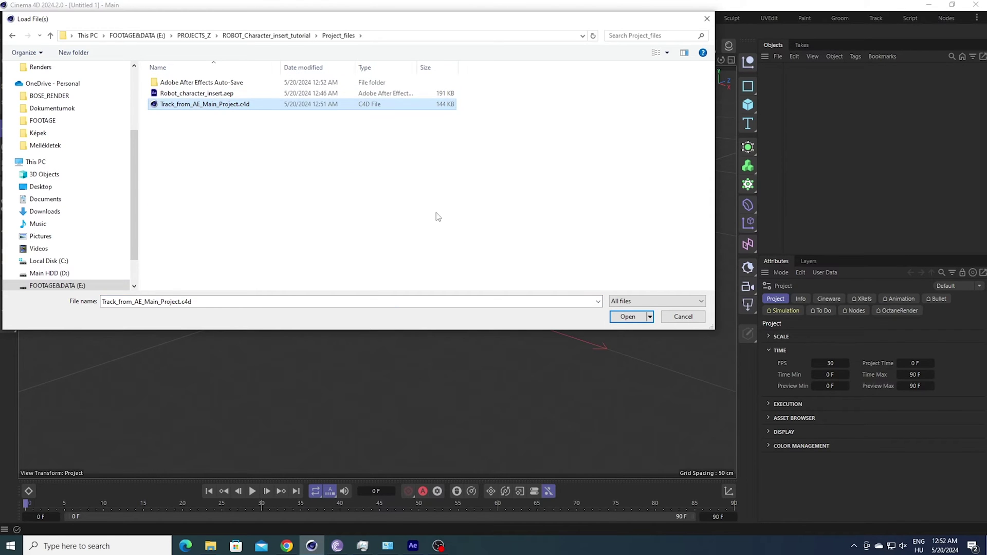
click(640, 319)
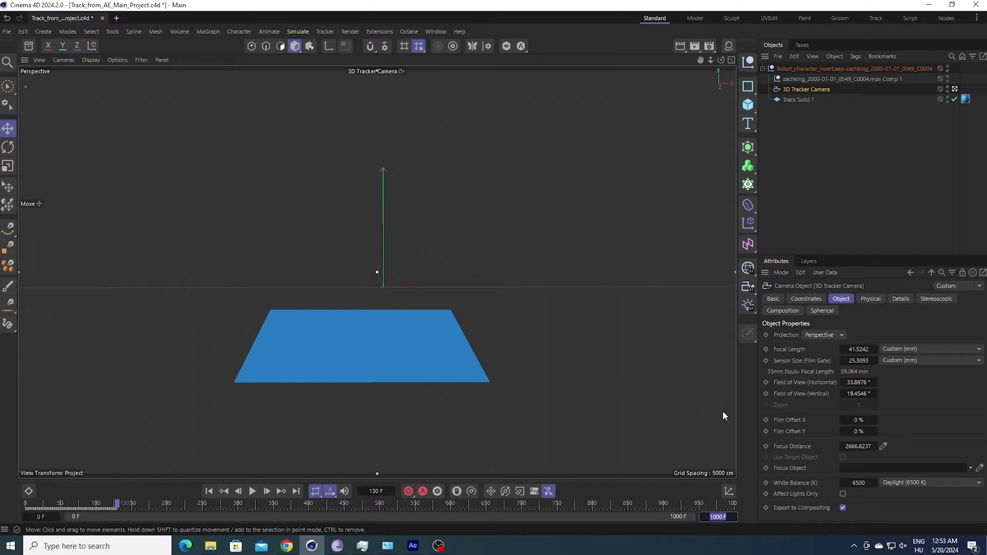
- Set the timeline's end to frame 130, play the camera motion from the start, and open the project settings
text(14)
key(BackSpace)
text(30)
key(Return)
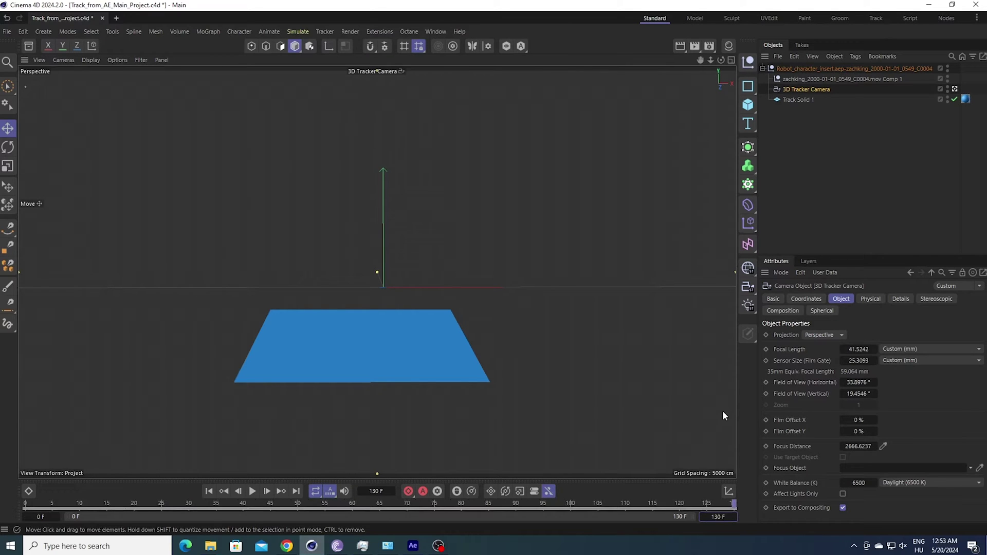
drag(734, 504, 9, 508)
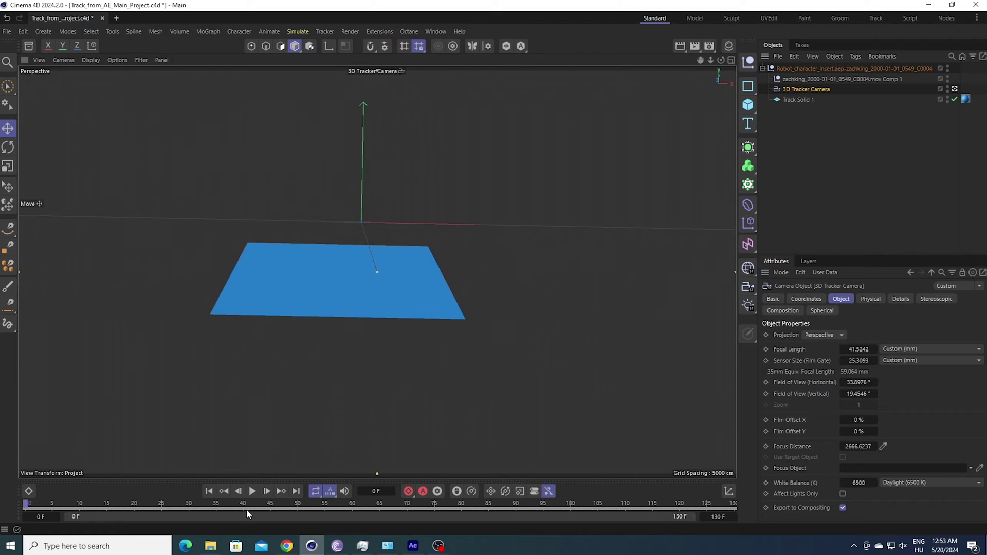
click(829, 164)
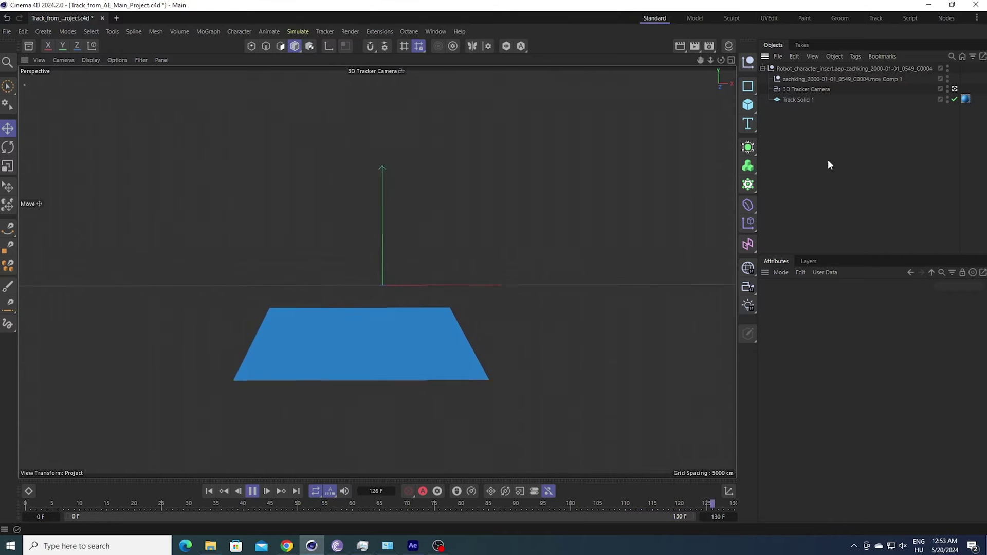
key(ctrl+d)
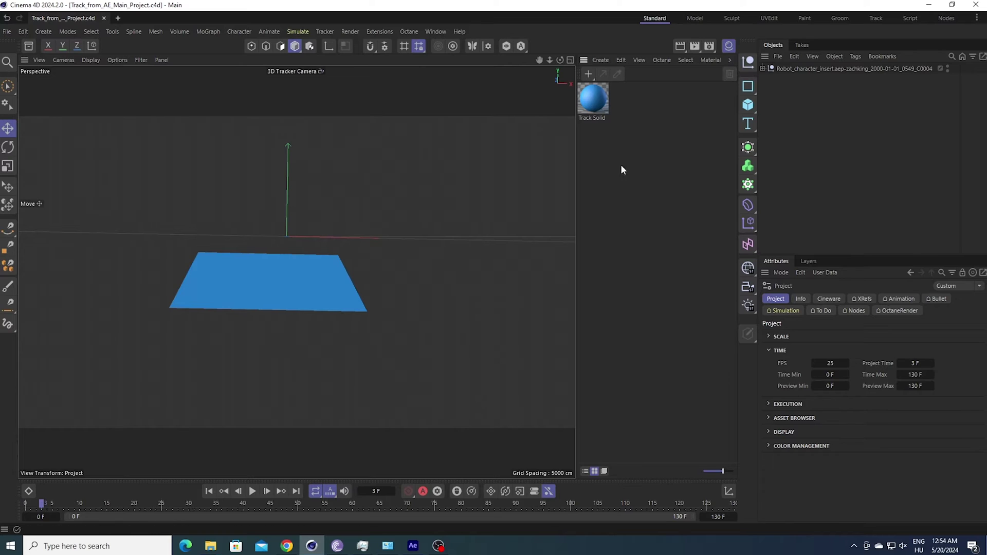
- Create a classic material with the footage image sequence as its Color texture and set the texture's animation timing to Range
click(599, 59)
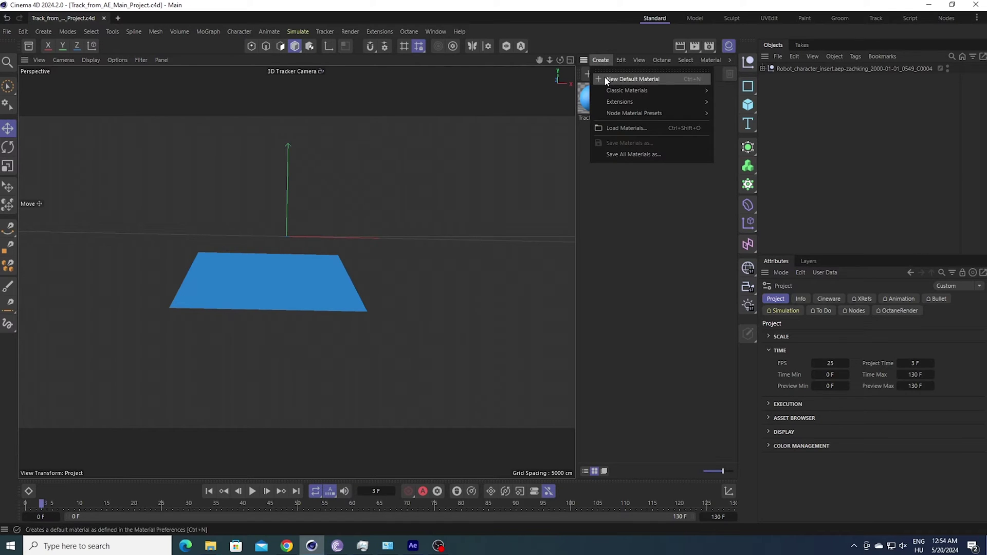
mouse_move(627, 91)
click(773, 96)
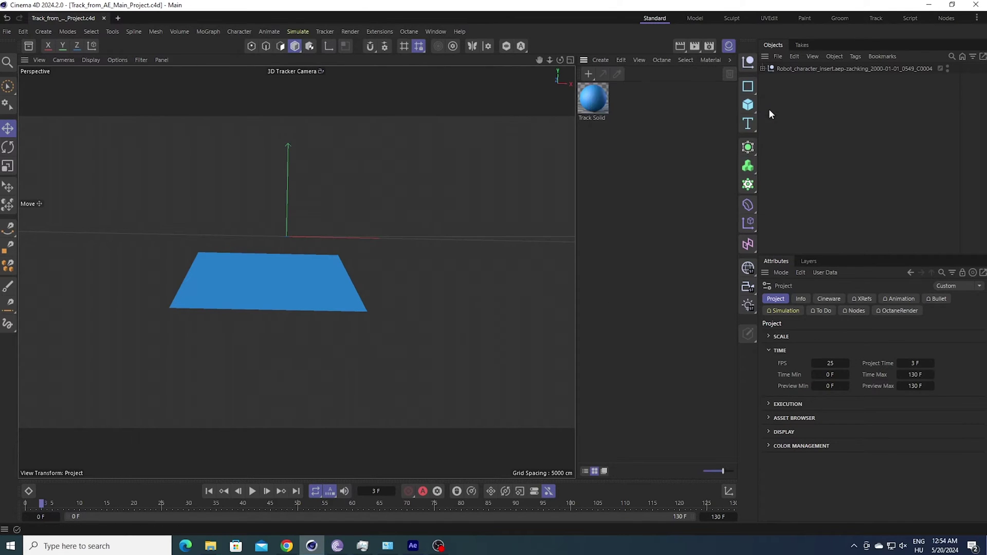
double_click(596, 103)
click(625, 190)
click(810, 215)
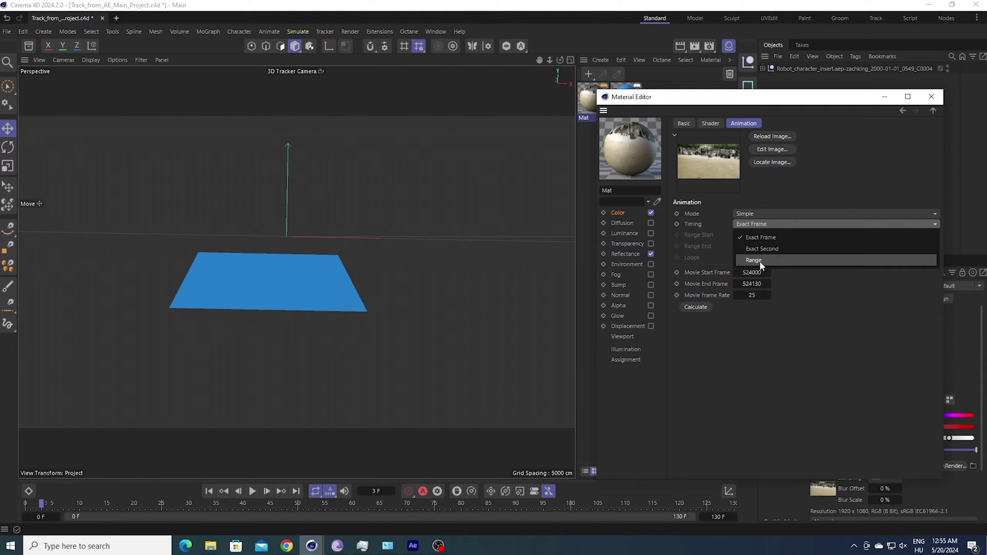
click(759, 261)
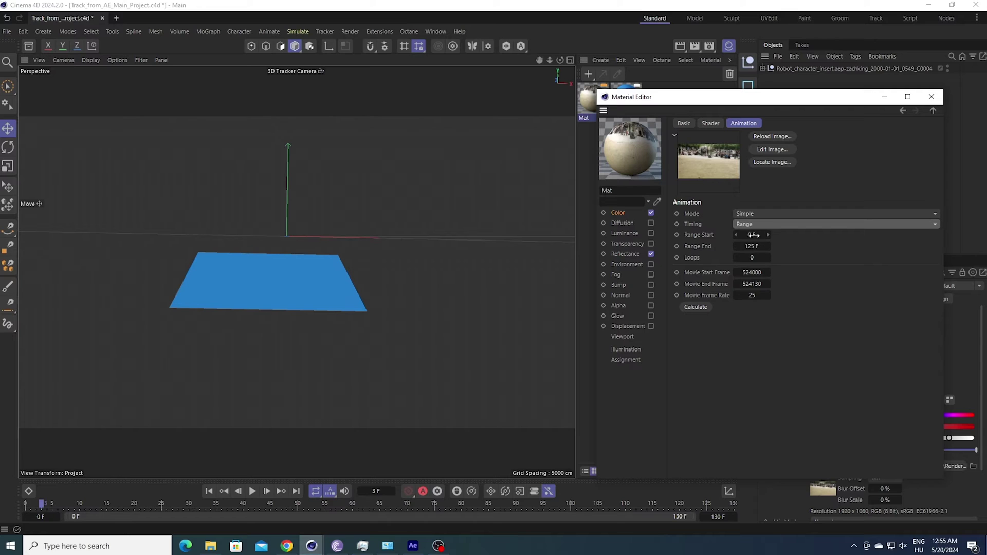
drag(21, 514, 81, 505)
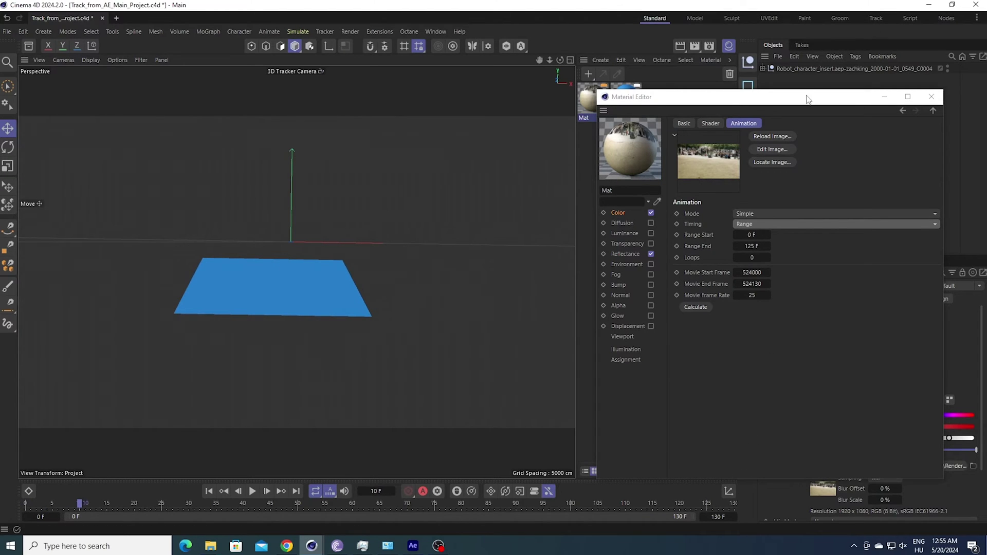
- Set the footage texture's Range End to 130 F, save the project, and check the texture at the timeline's last frame
drag(807, 99, 561, 77)
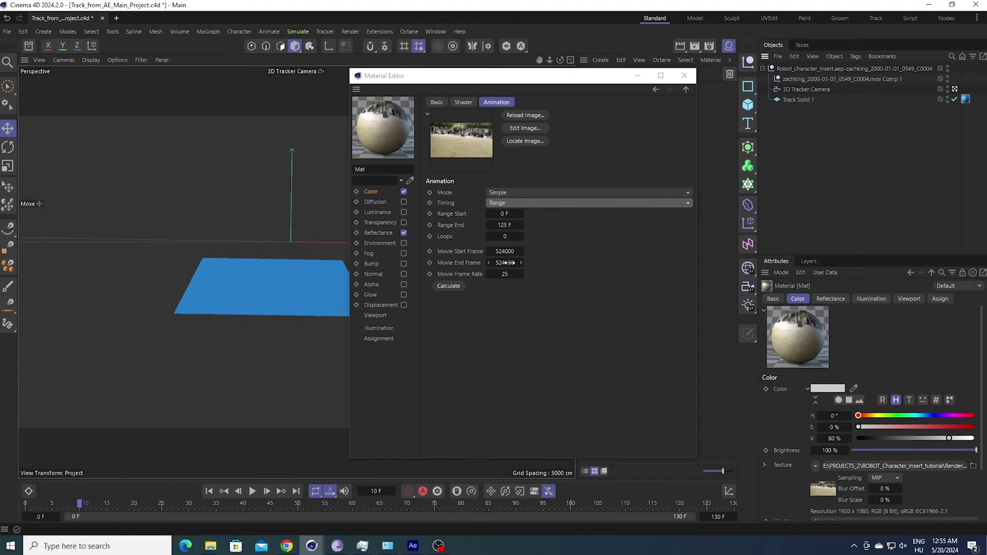
click(505, 226)
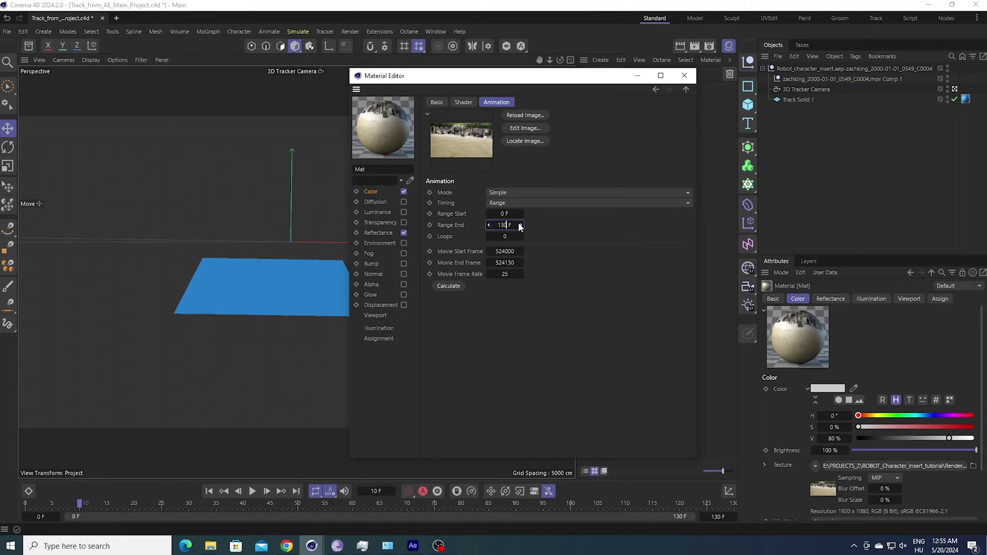
text(130)
key(Return)
key(ctrl+s)
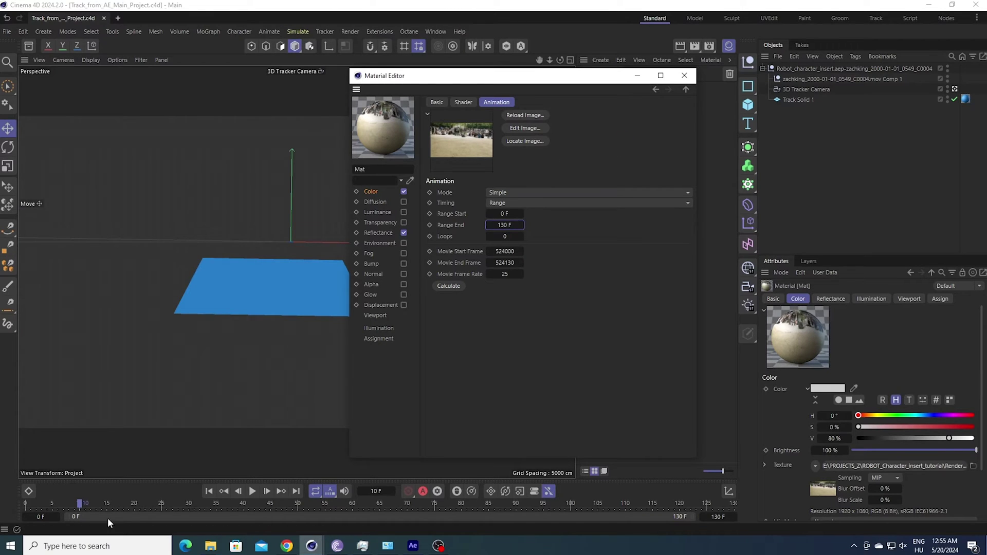
drag(69, 511, 737, 499)
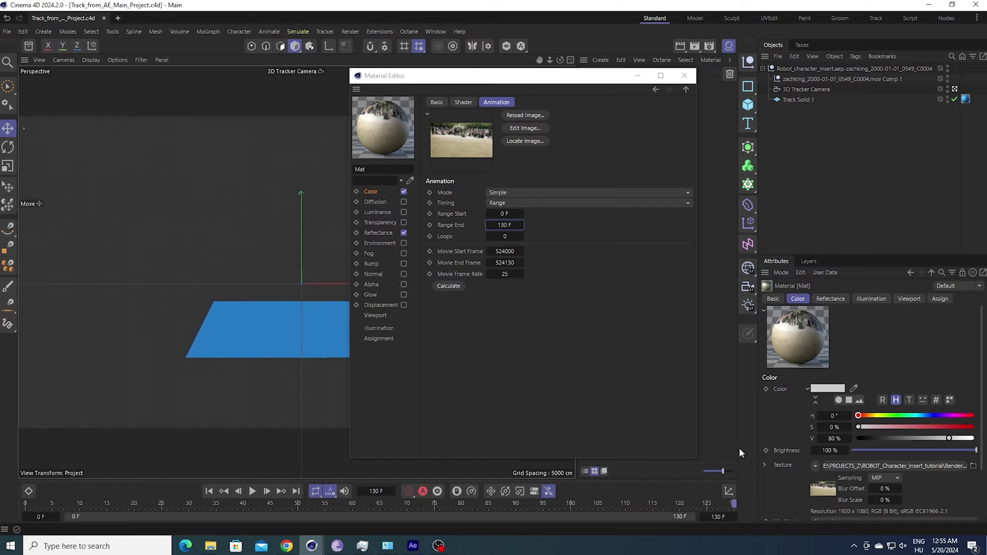
click(685, 76)
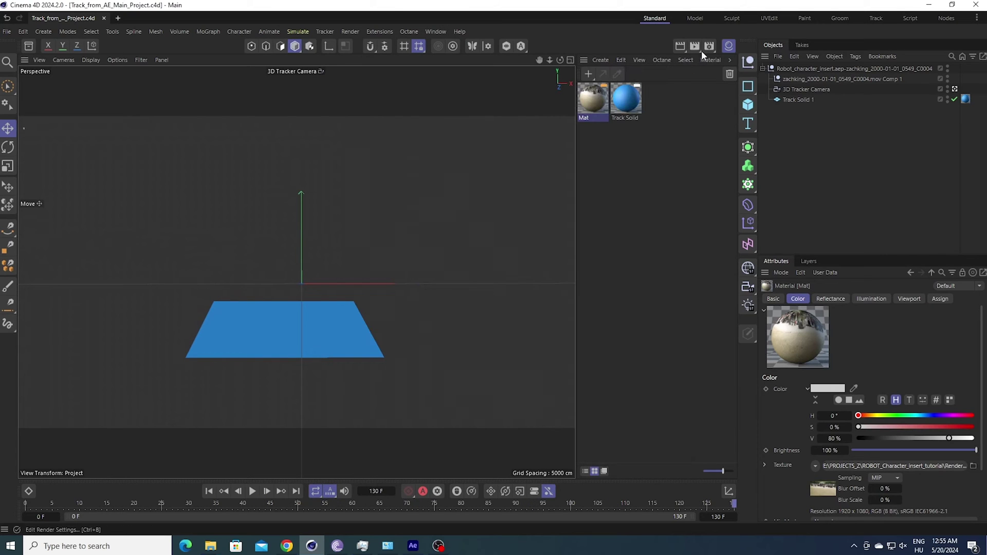
- Add a Background object to the scene and apply the footage material Mat to it
click(749, 268)
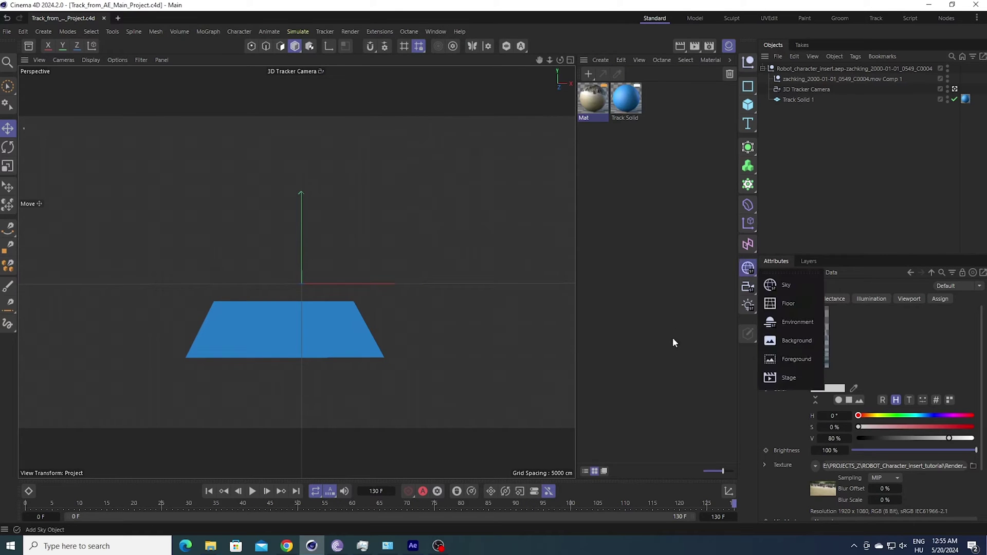
click(798, 348)
drag(775, 63, 779, 69)
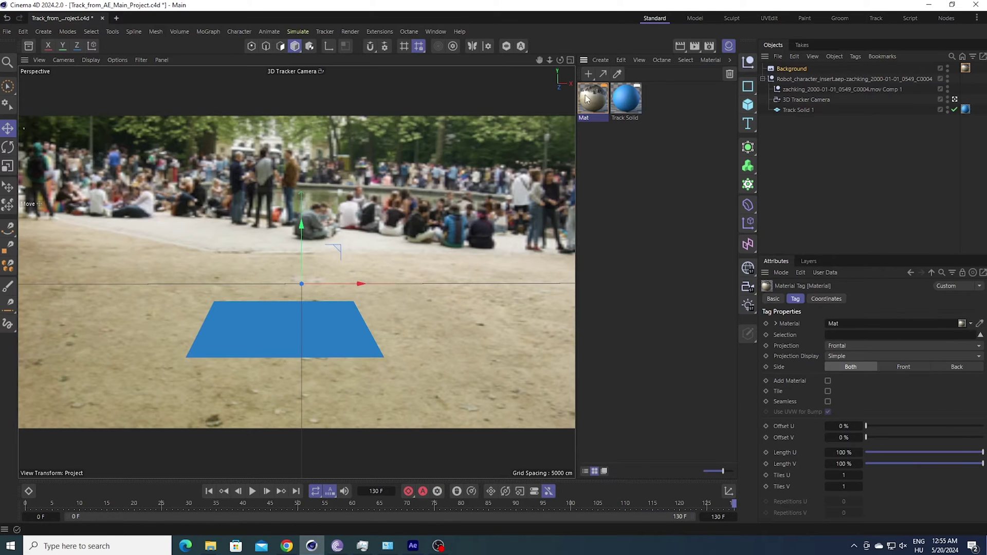
- Enable Animate Preview for the footage material and scrub through the timeline to check the moving background
click(600, 96)
click(907, 300)
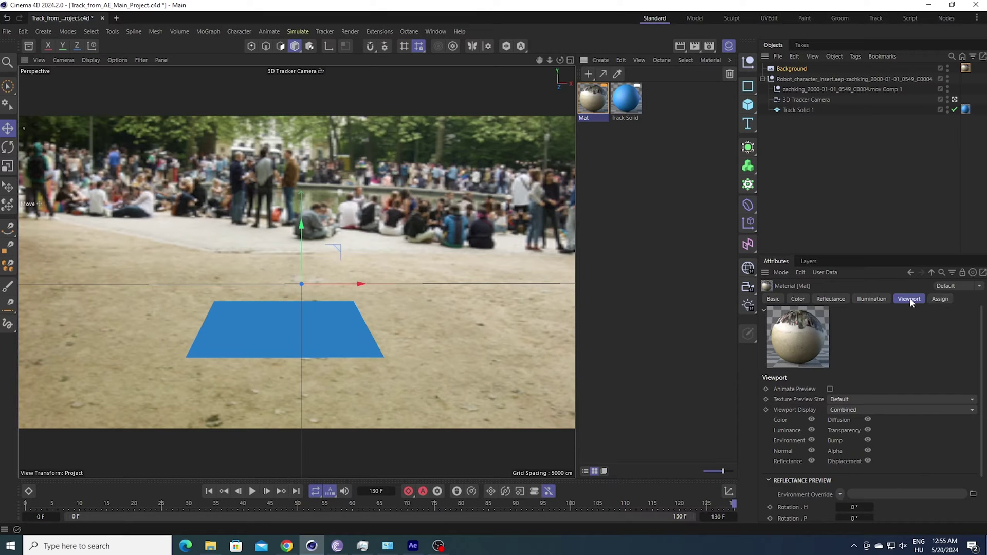
click(830, 388)
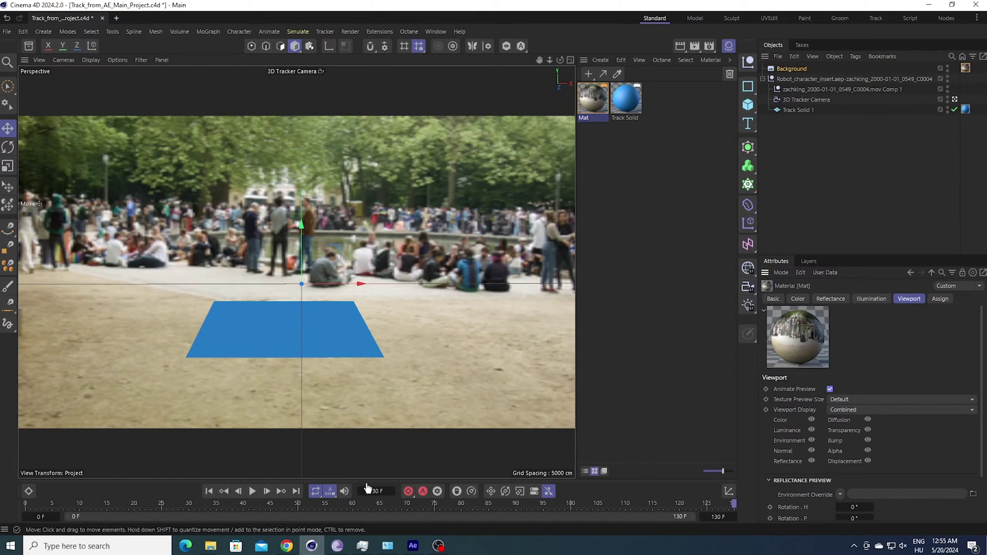
drag(186, 505, 676, 507)
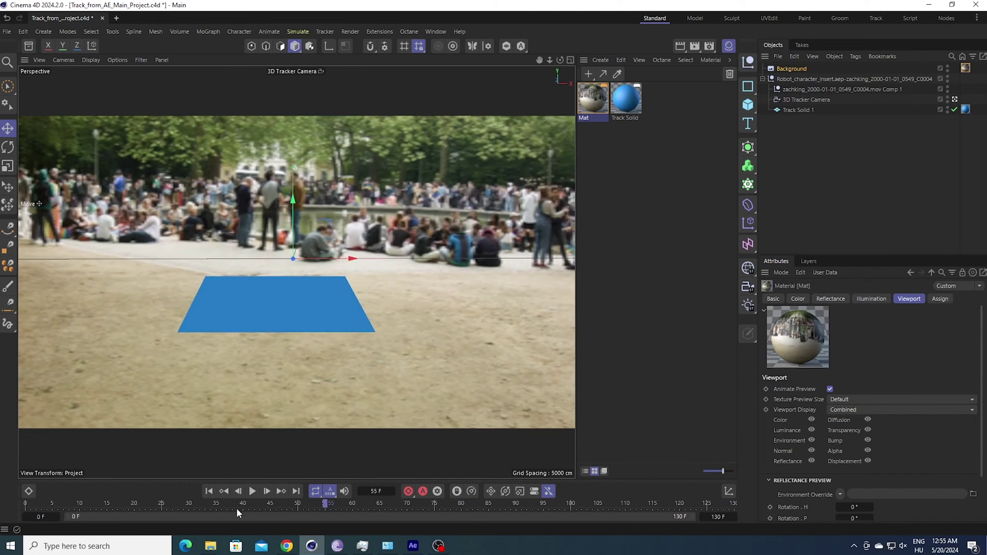
click(210, 508)
- Set the footage material's Texture Preview Size to No Scaling and play the timeline from the first frame
click(873, 400)
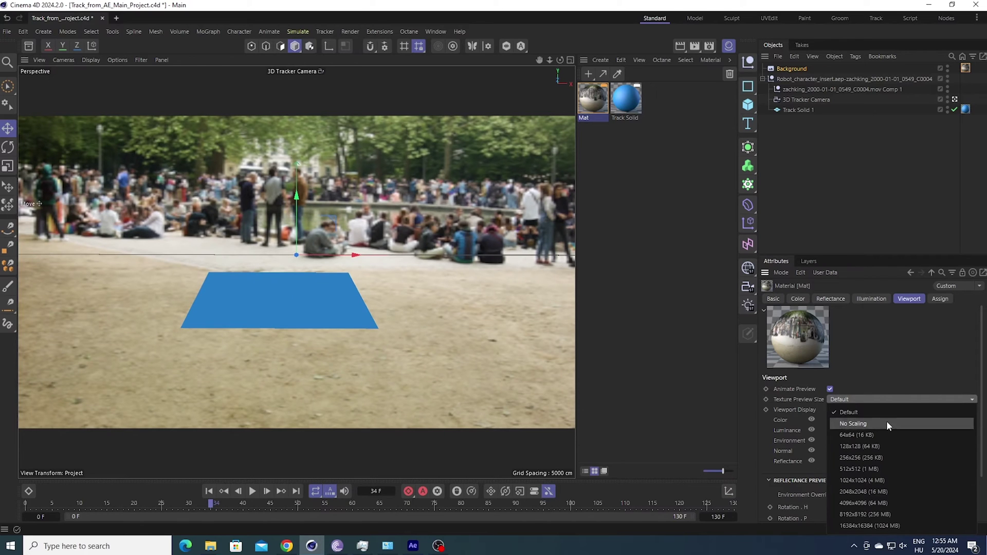
click(872, 424)
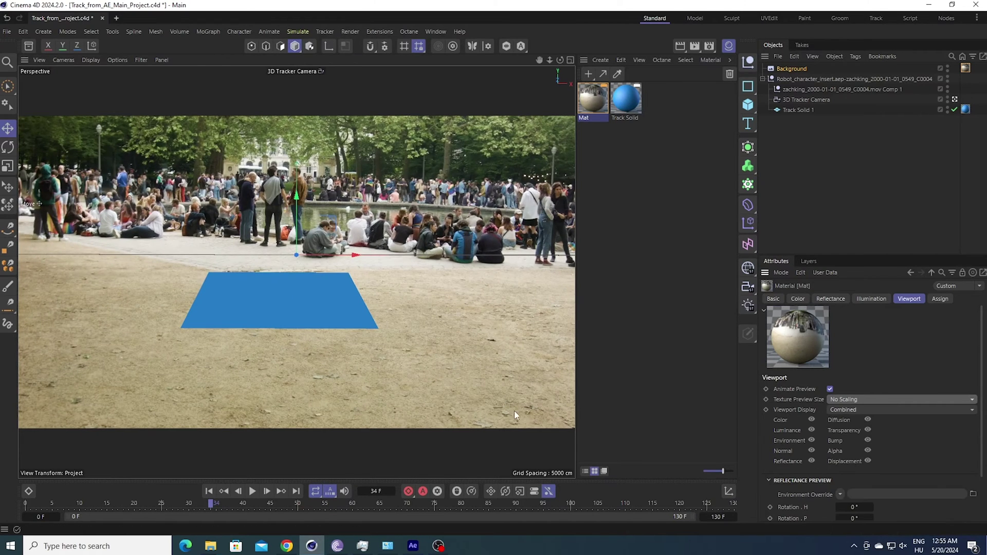
drag(214, 503, 140, 504)
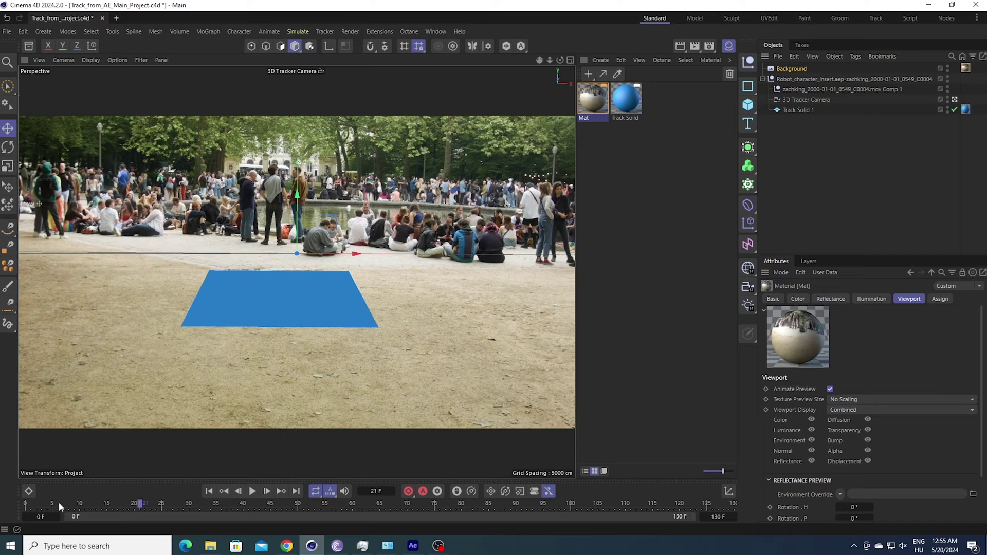
drag(59, 504, 24, 504)
click(248, 490)
- Open Robot_pianist.c4d from the Assets folder of ROBOT_Character_insert_tutorial
click(6, 32)
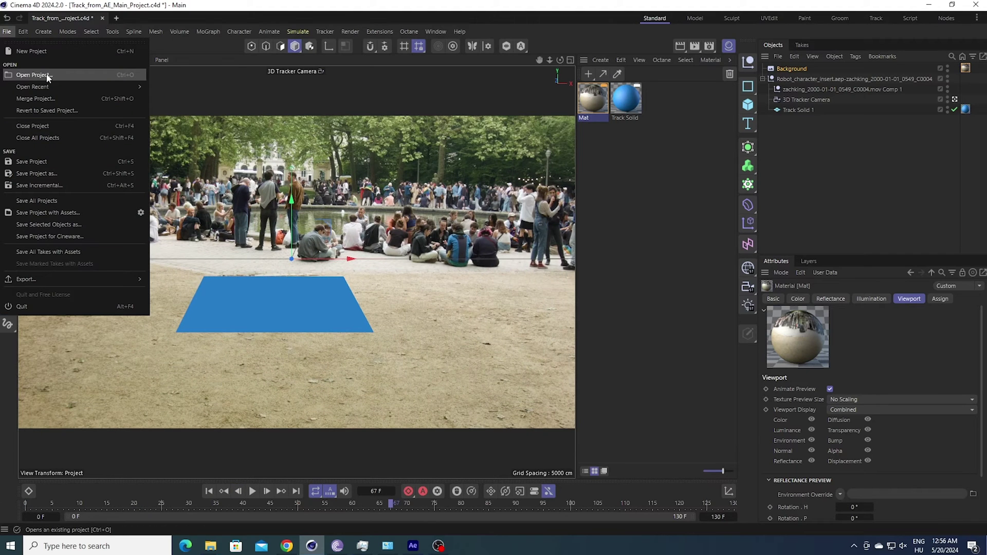
click(48, 75)
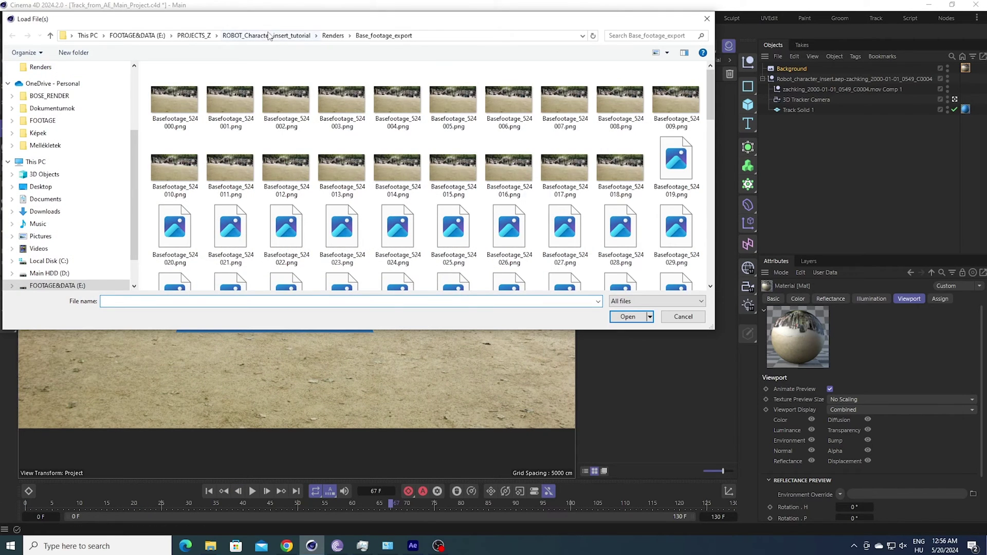
click(276, 36)
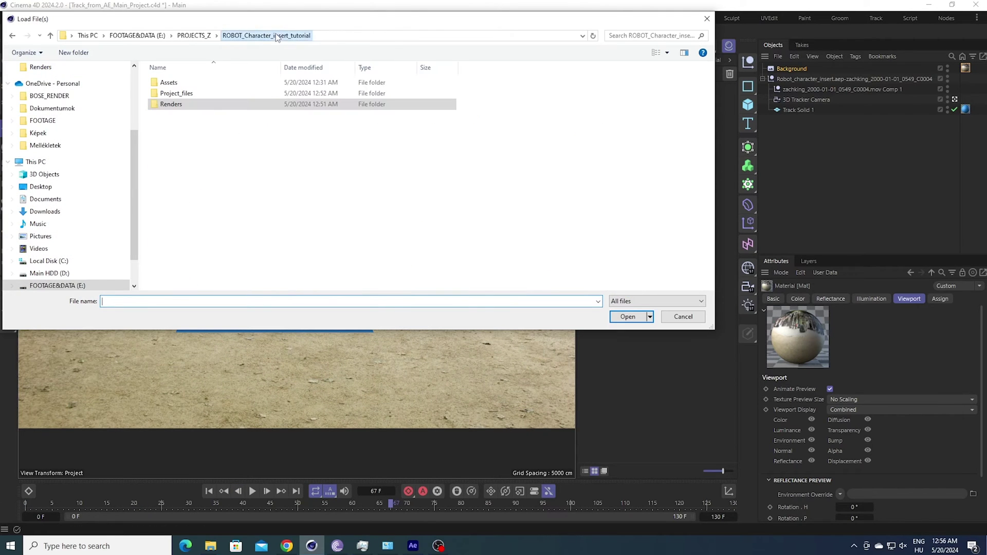
double_click(189, 84)
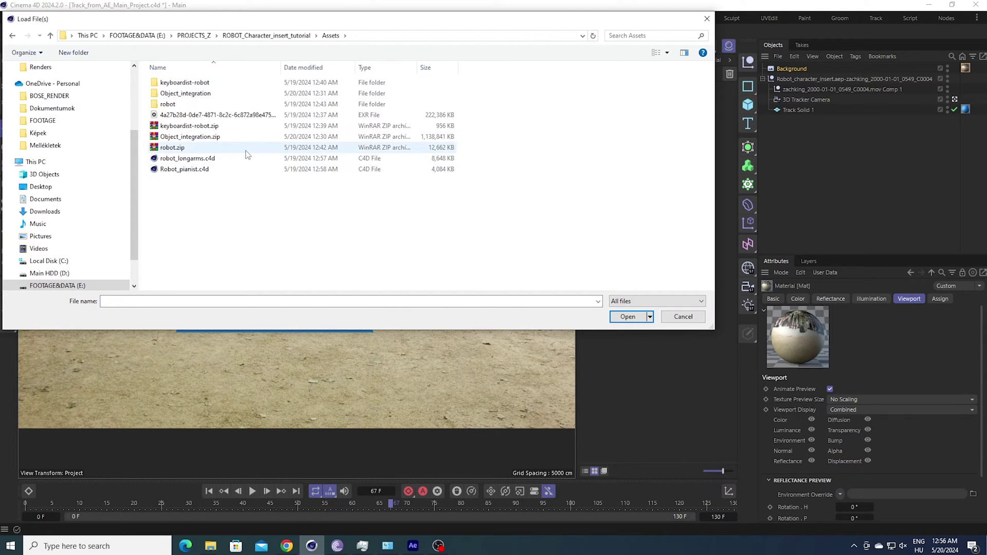
click(186, 169)
key(Return)
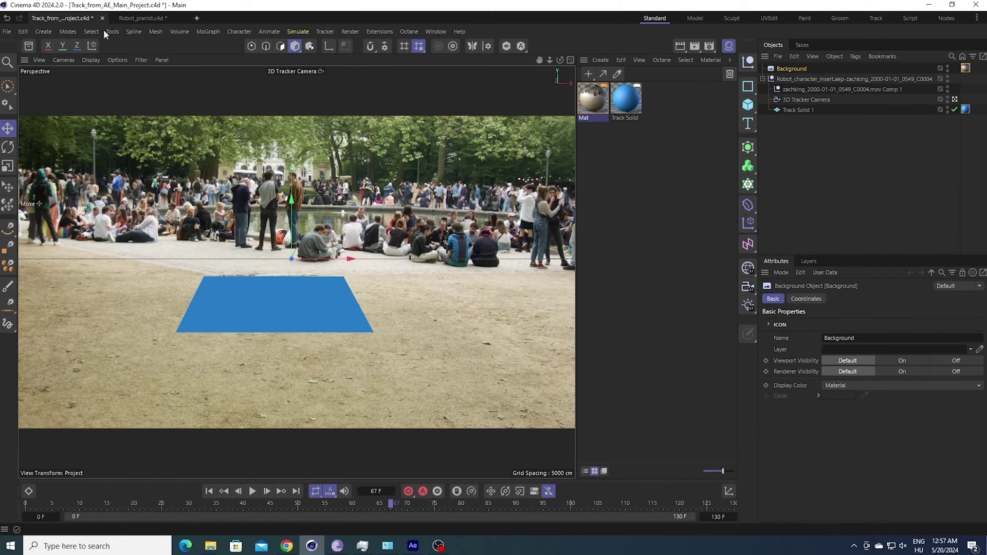
- Copy all robot and keyboard parts, grouped in a null, from Robot_pianist.c4d into the tracked footage project
click(141, 18)
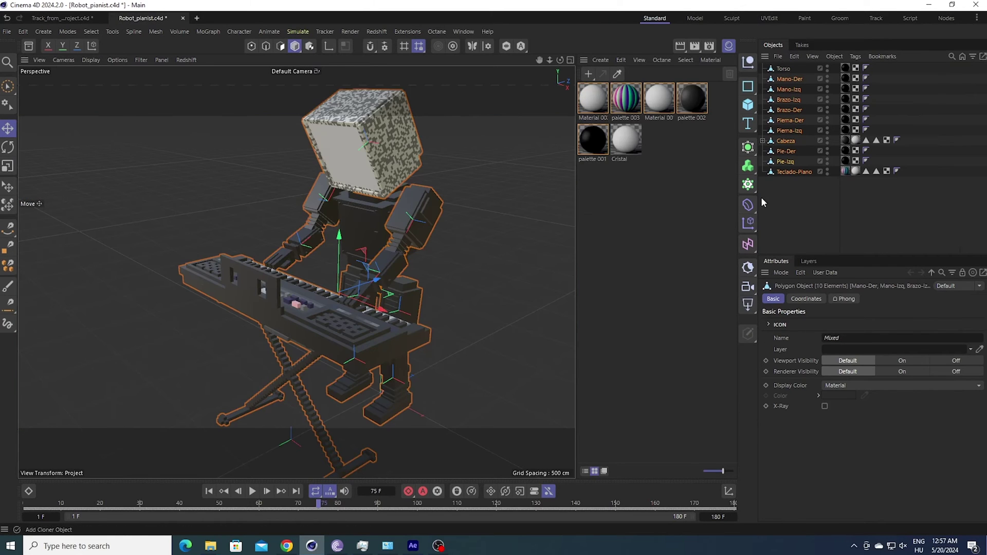
drag(781, 214, 787, 28)
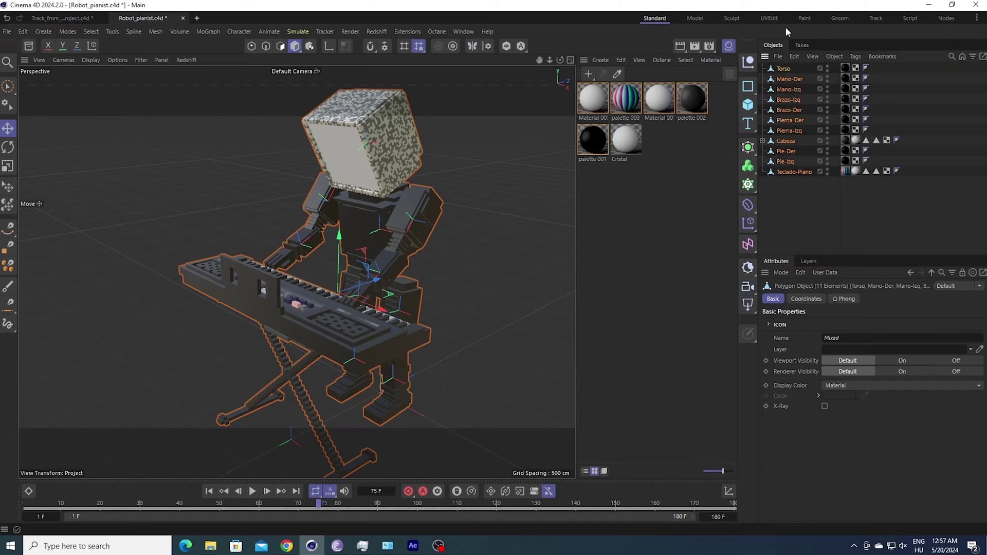
click(71, 18)
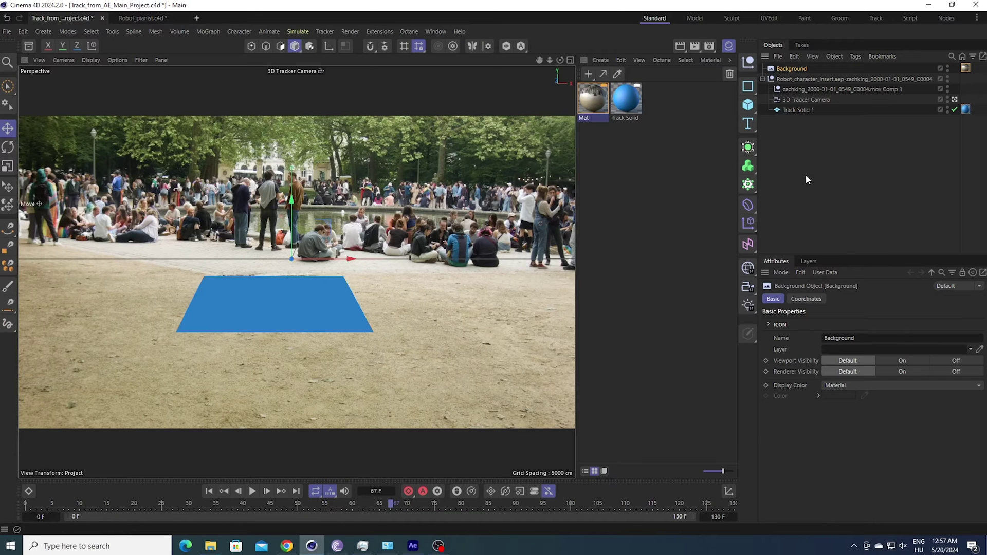
key(ctrl+v)
click(529, 317)
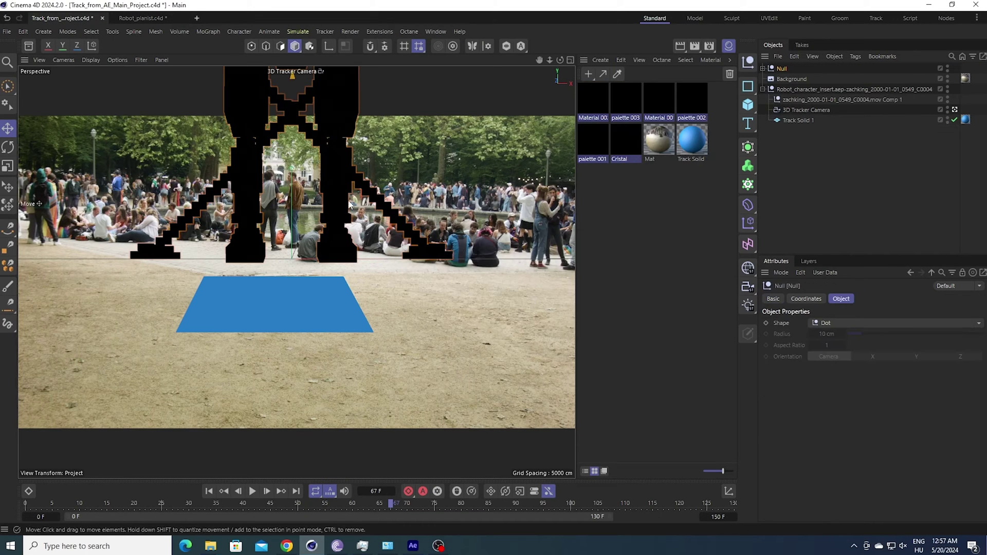
- Rename the pasted robot's null to Piano_robot
double_click(782, 69)
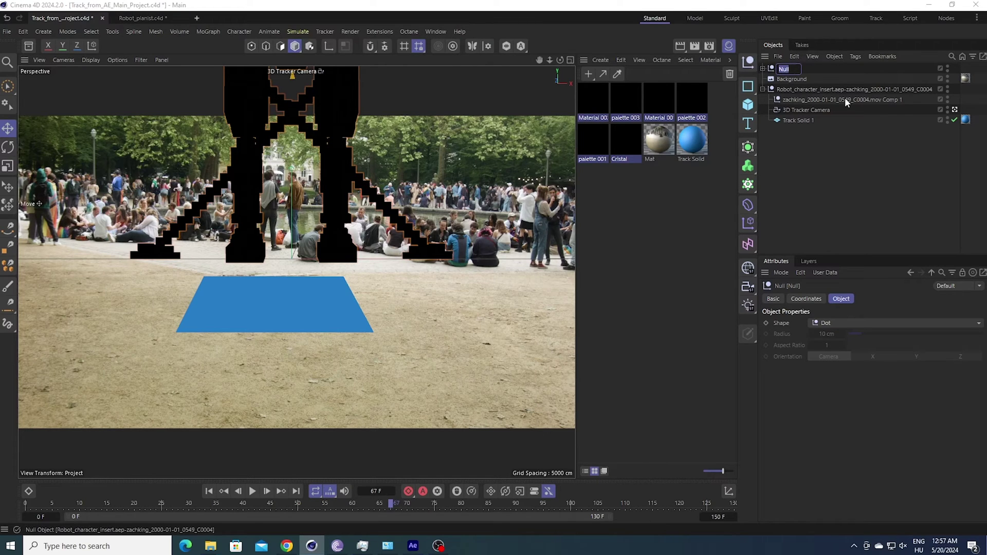
text(Piano)
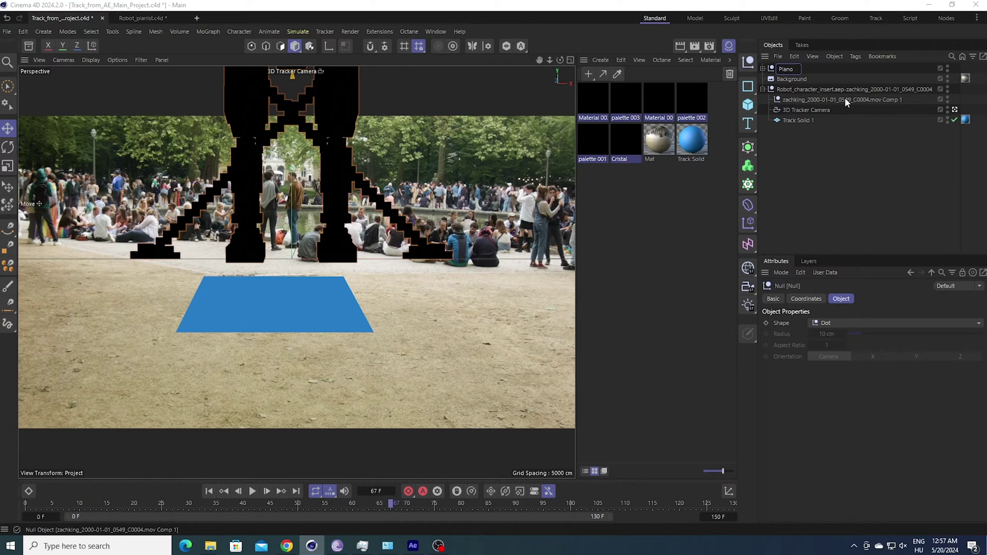
text(_robot)
key(Return)
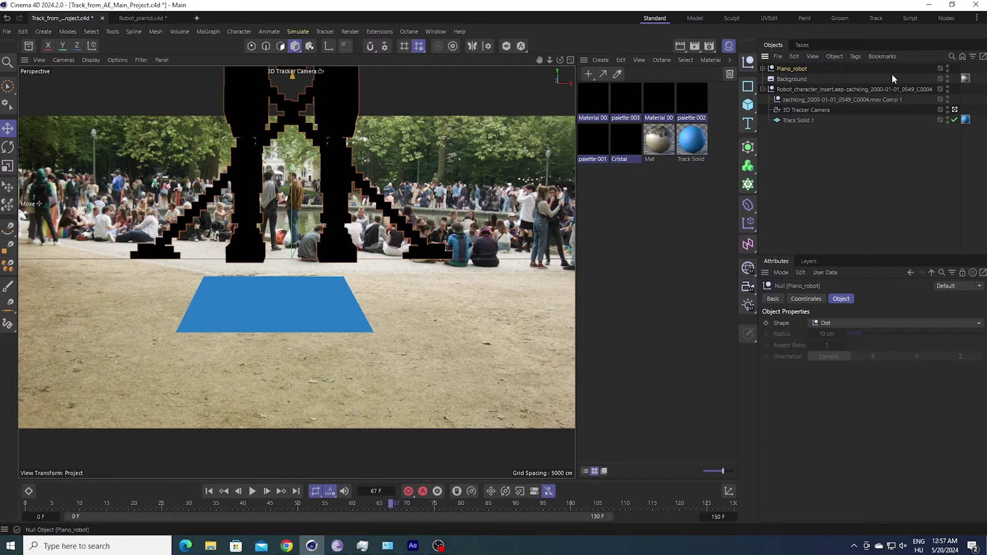
- Leave the 3D Tracker Camera view, scale Piano_robot down, and move it toward the track solid
click(956, 110)
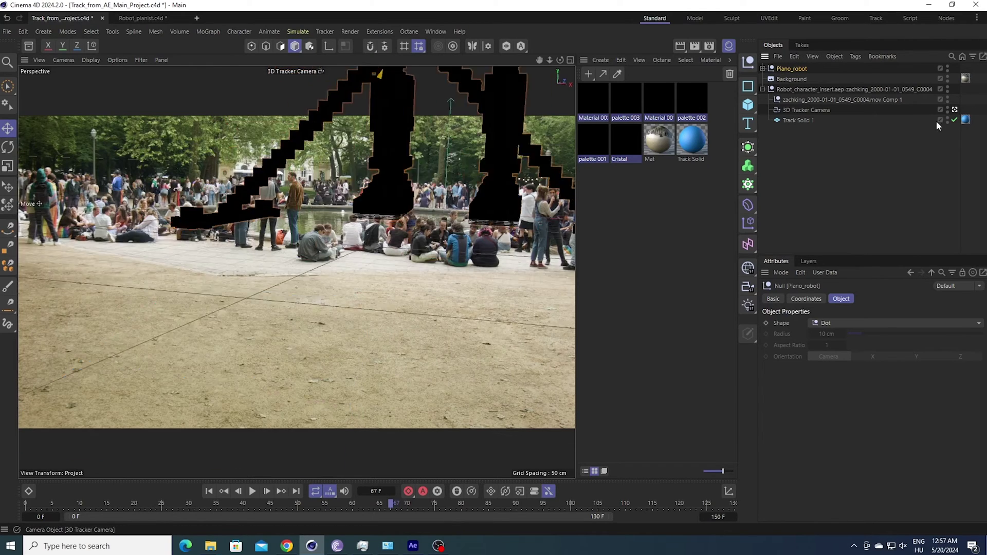
scroll(206, 219, down, 8)
scroll(246, 223, down, 6)
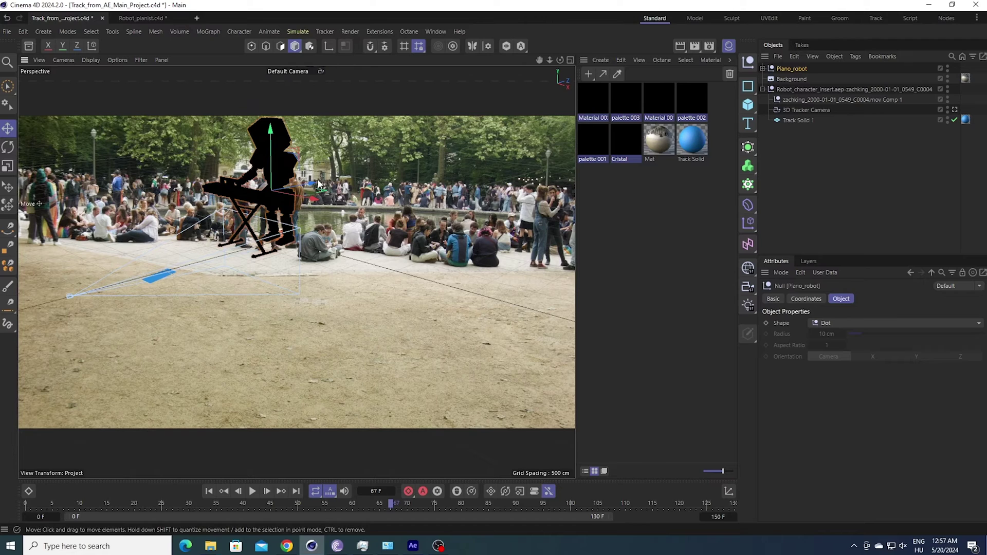
key(t)
drag(315, 179, 242, 177)
key(e)
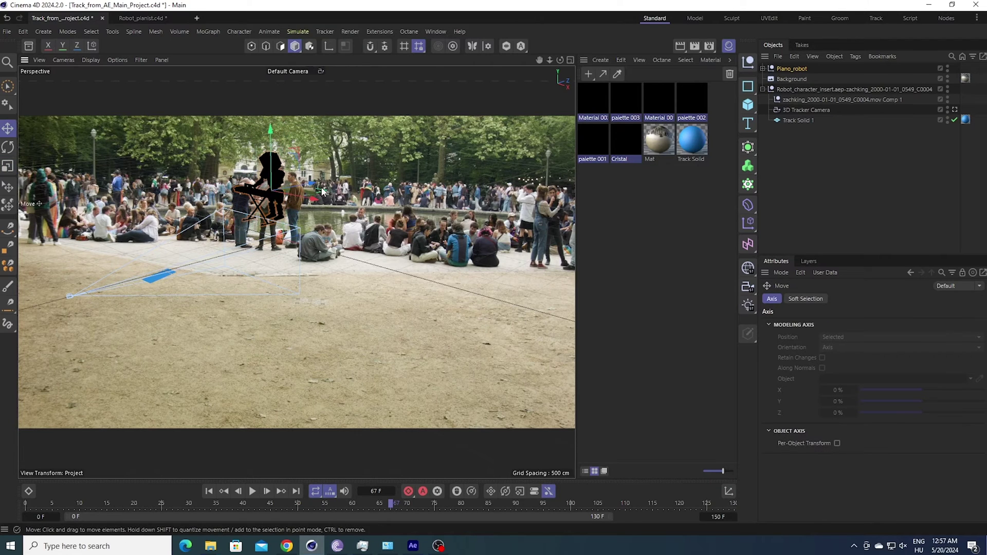
drag(321, 190, 175, 248)
drag(202, 115, 195, 150)
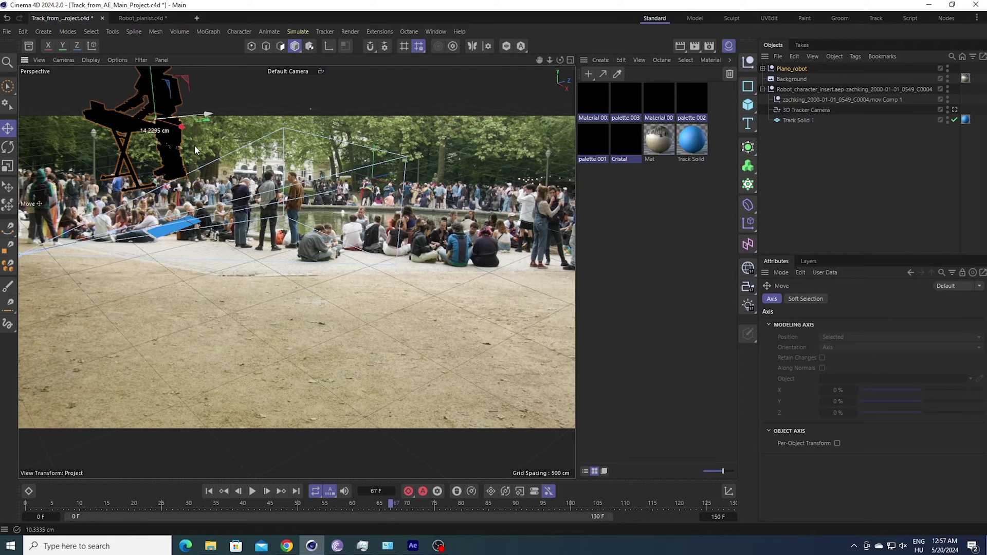
drag(194, 146, 193, 147)
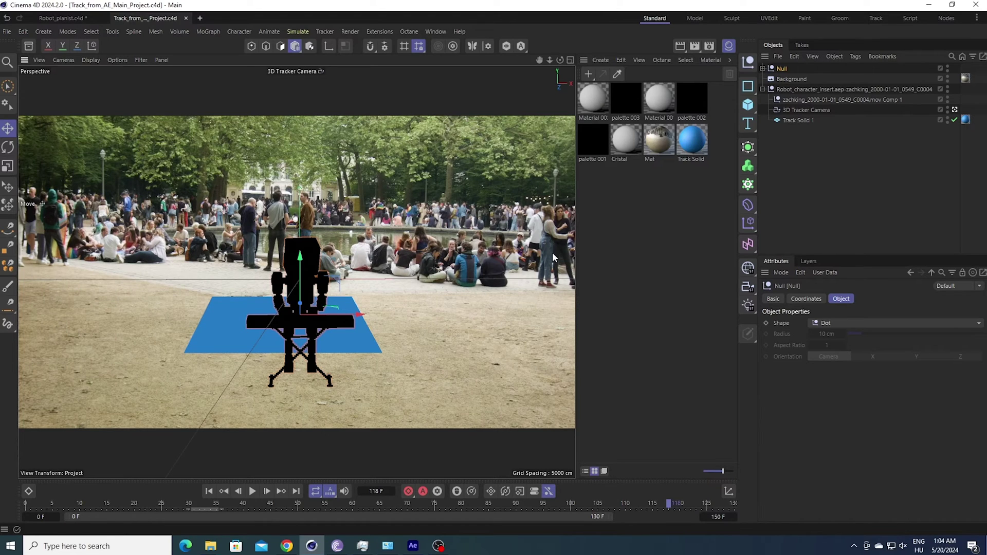
click(7, 32)
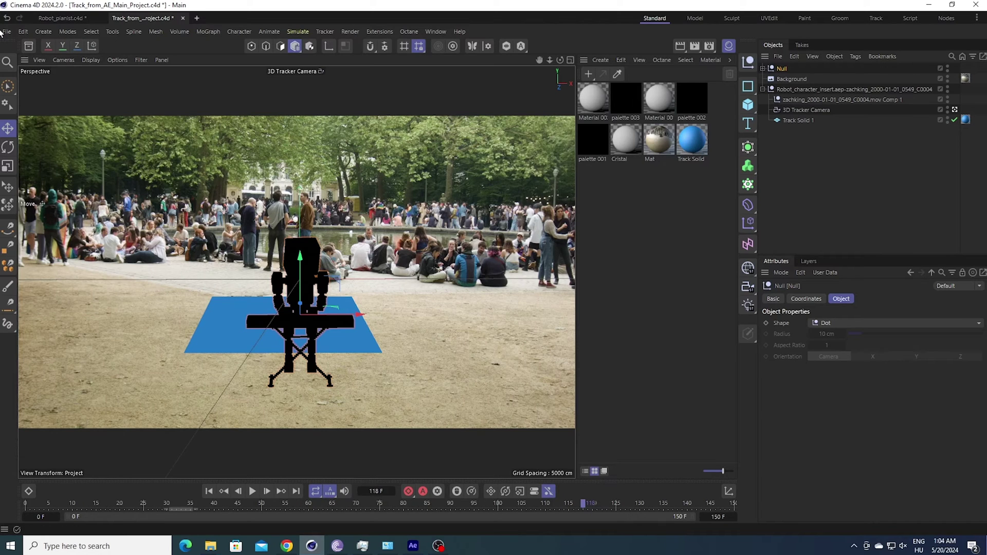
click(6, 32)
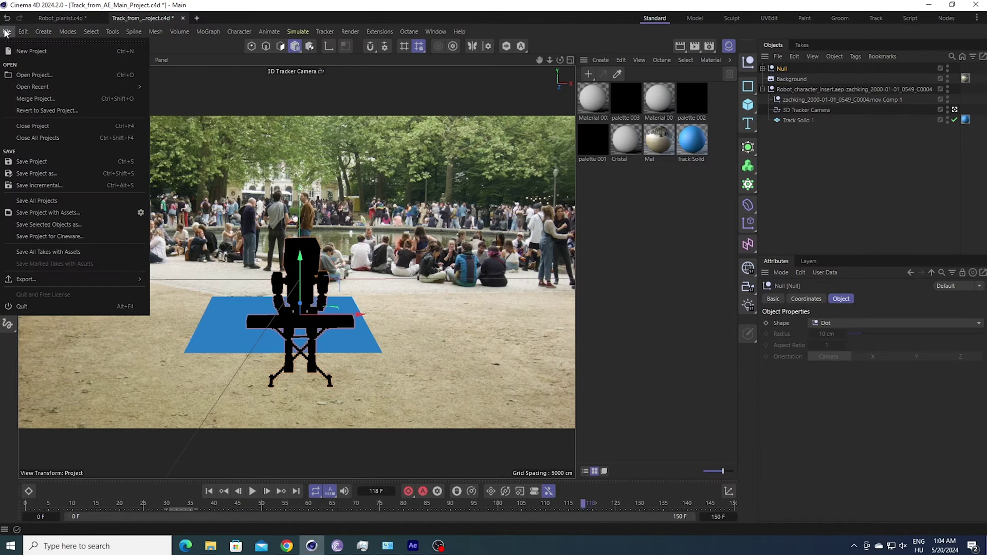
click(6, 32)
- Set the renderer to Redshift in the render settings
click(709, 46)
click(710, 62)
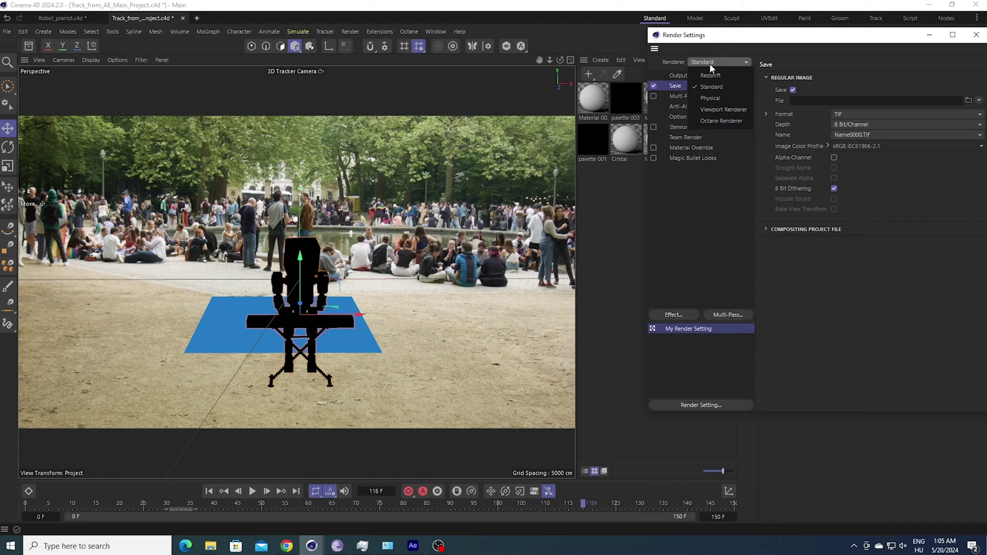
click(710, 75)
drag(729, 36, 620, 43)
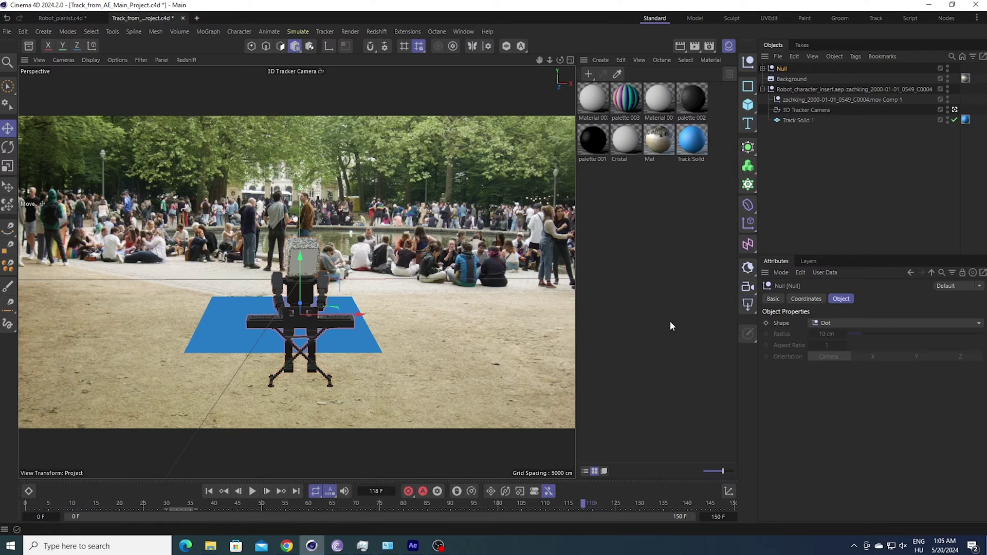
- Add a Redshift Dome Light and load the EXR environment image from the project's Assets folder as its texture
click(746, 306)
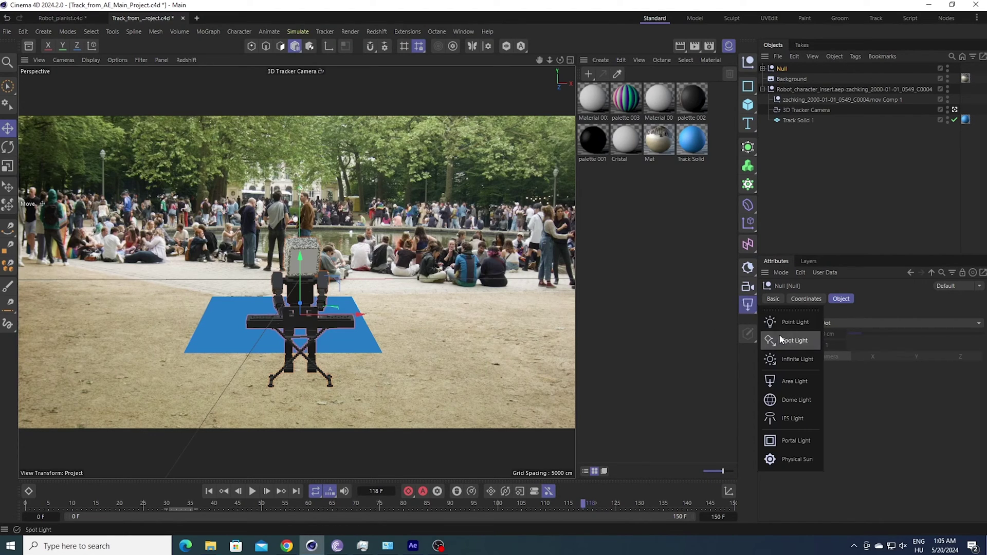
click(792, 400)
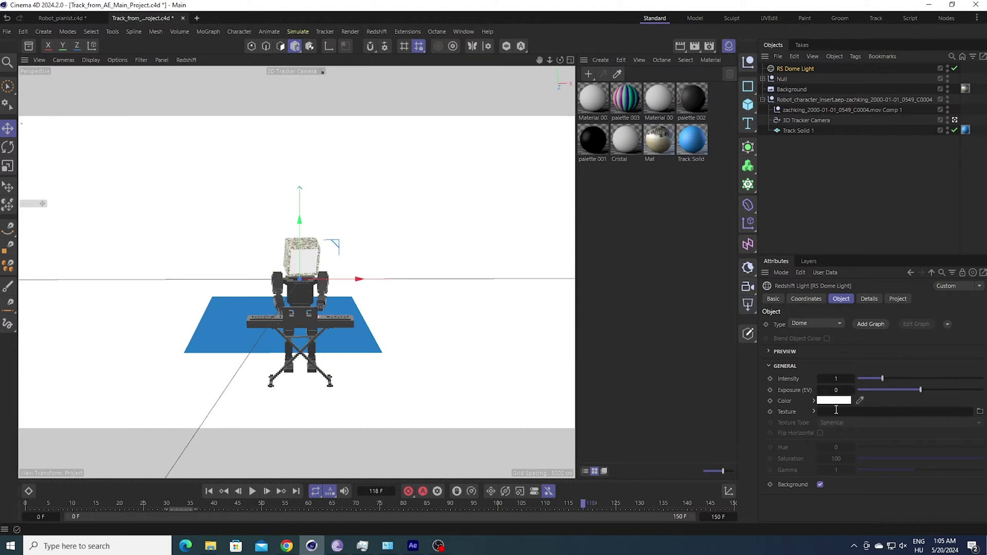
click(980, 413)
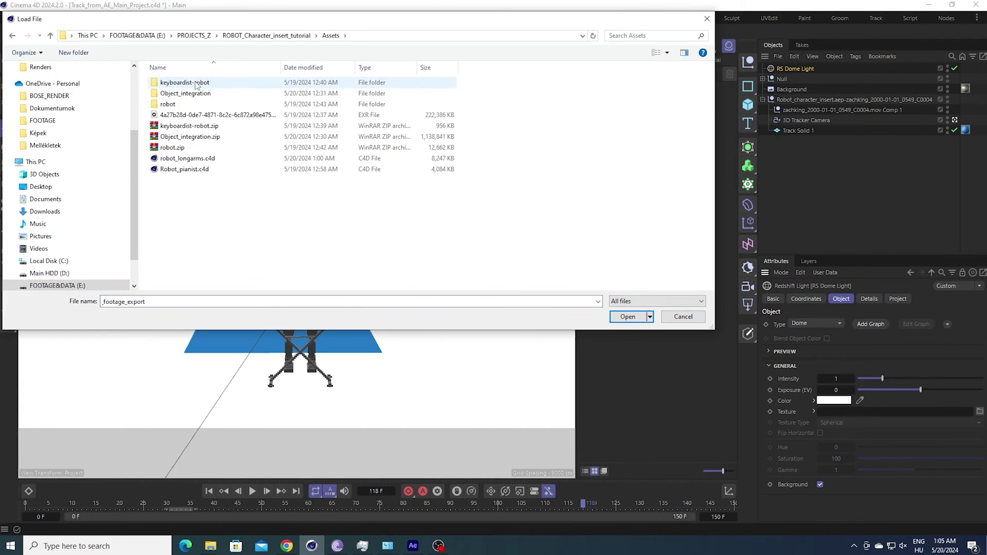
click(226, 116)
click(629, 316)
click(567, 317)
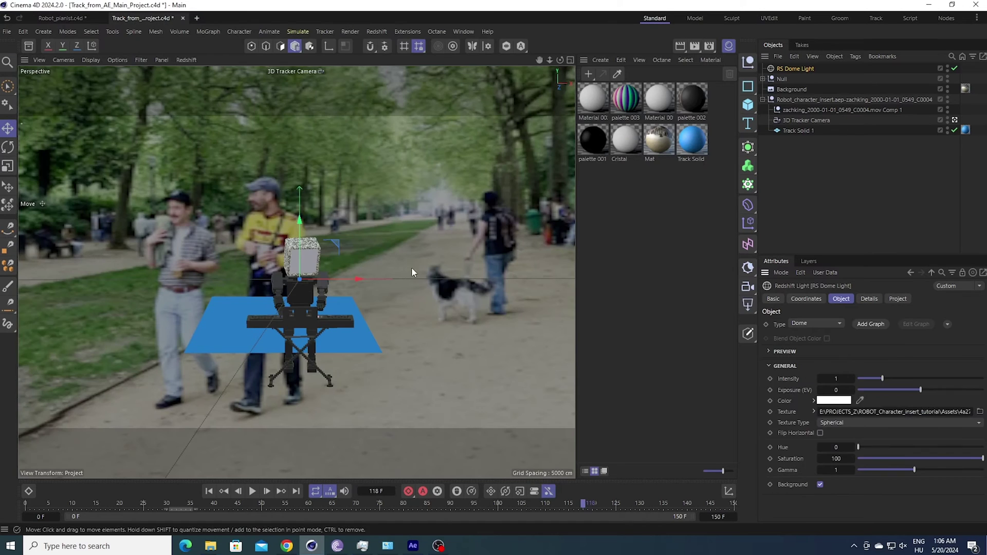
- Set the dome light's heading rotation to 190° and toggle its viewport visibility to compare it with the footage
click(807, 299)
drag(894, 338, 946, 338)
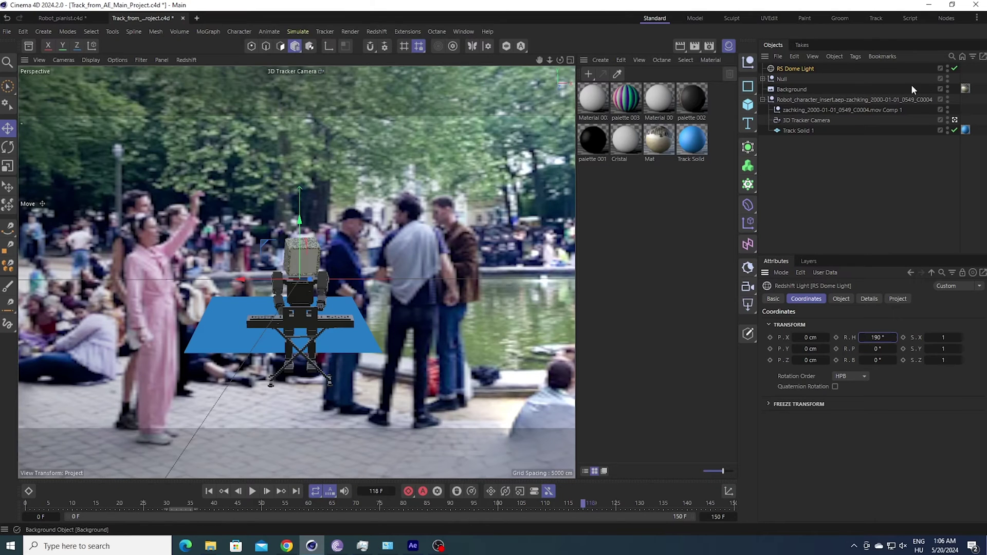
click(948, 68)
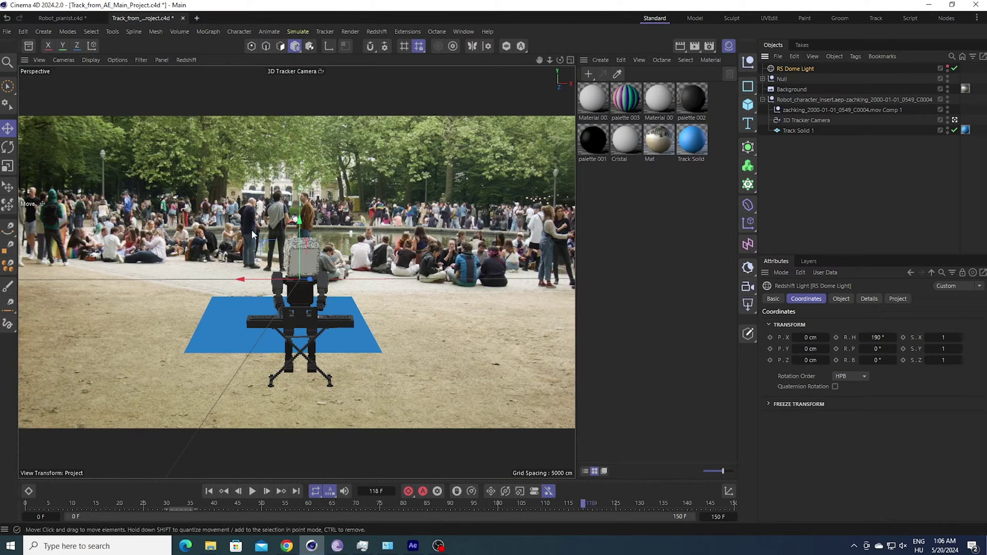
click(948, 69)
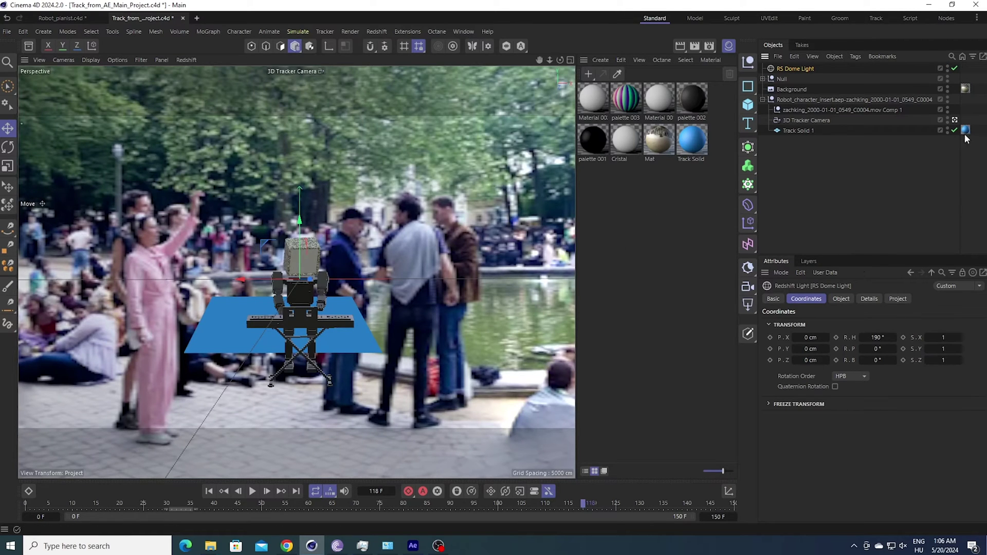
click(377, 33)
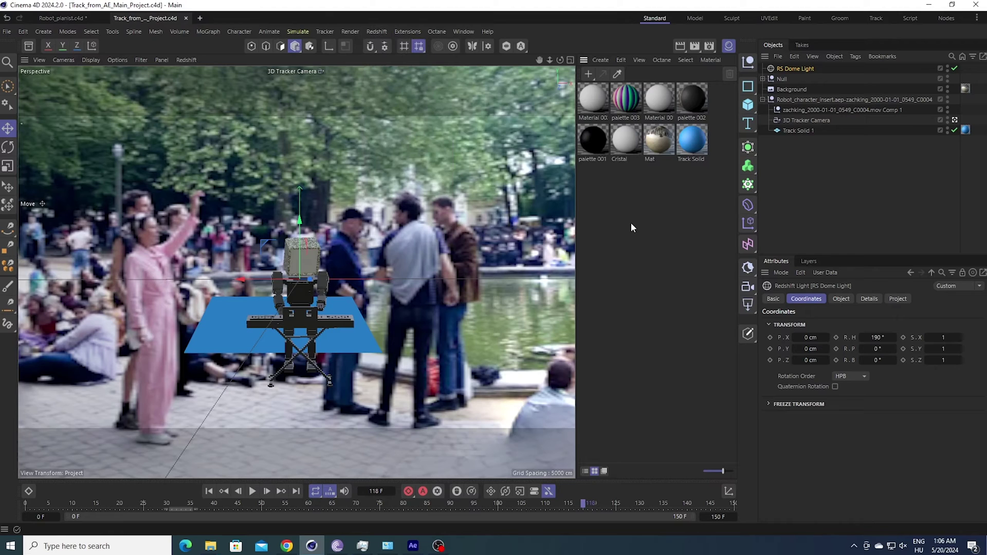
- Scale, rotate and move Track Solid 1 so it lies flat under the robot and keyboard stand, checking through the 3D Tracker Camera
click(342, 347)
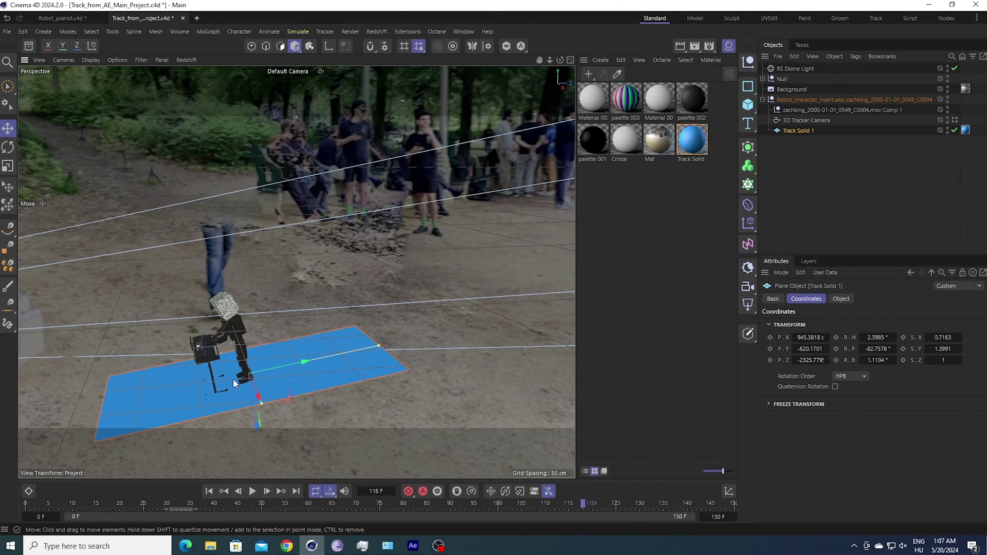
key(t)
key(r)
alt+drag(259, 338, 223, 356)
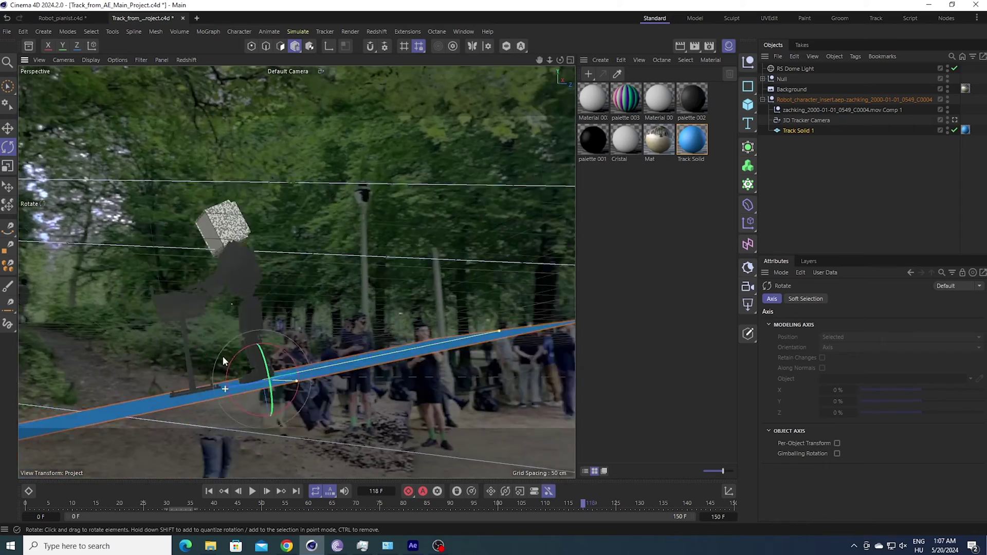
alt+right_drag(223, 356, 260, 354)
drag(274, 353, 297, 350)
alt+drag(288, 337, 273, 358)
key(e)
drag(283, 415, 281, 406)
alt+drag(261, 364, 522, 344)
click(955, 120)
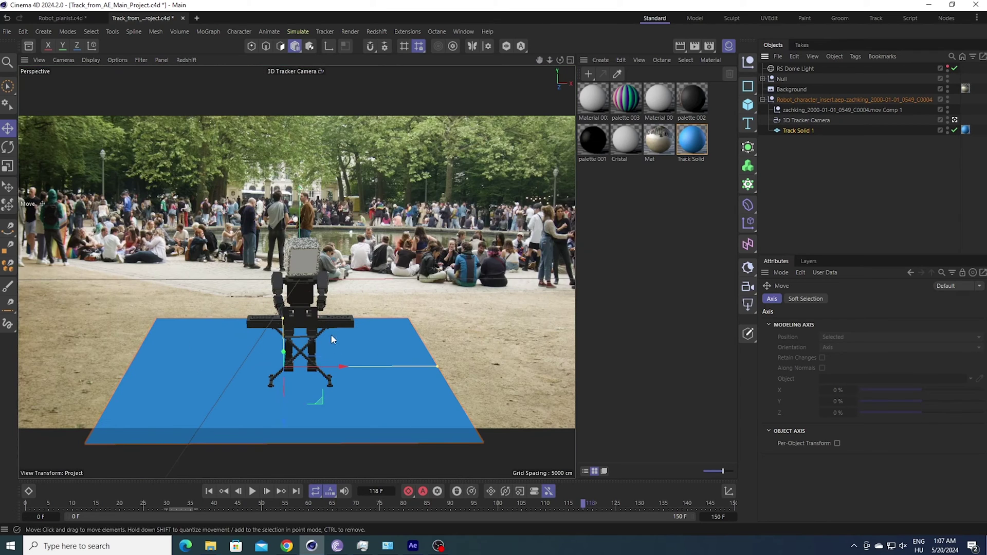
mouse_move(344, 366)
mouse_down()
mouse_move(406, 367)
mouse_move(362, 370)
mouse_up()
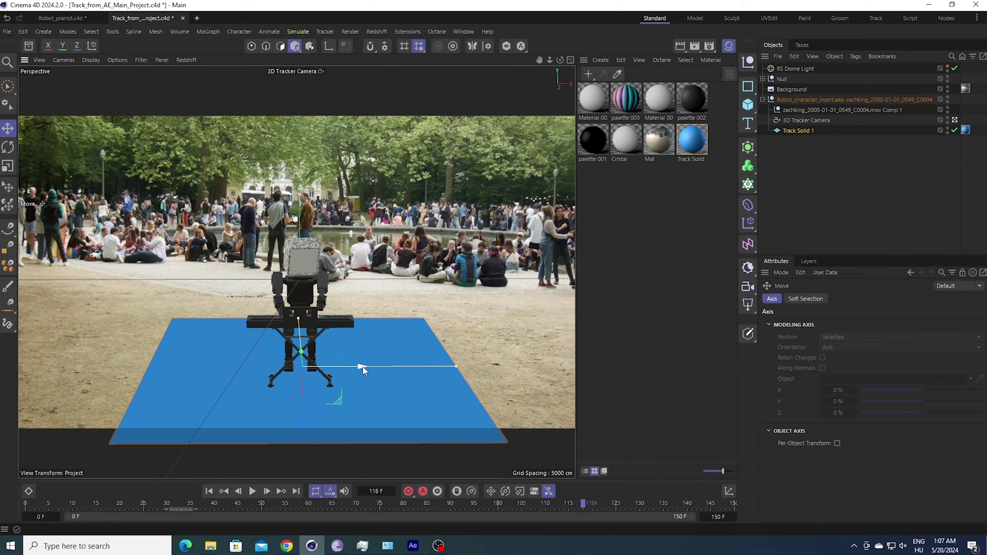
- Open the Redshift RenderView and bring the live render of the robot into view
click(397, 32)
mouse_move(381, 34)
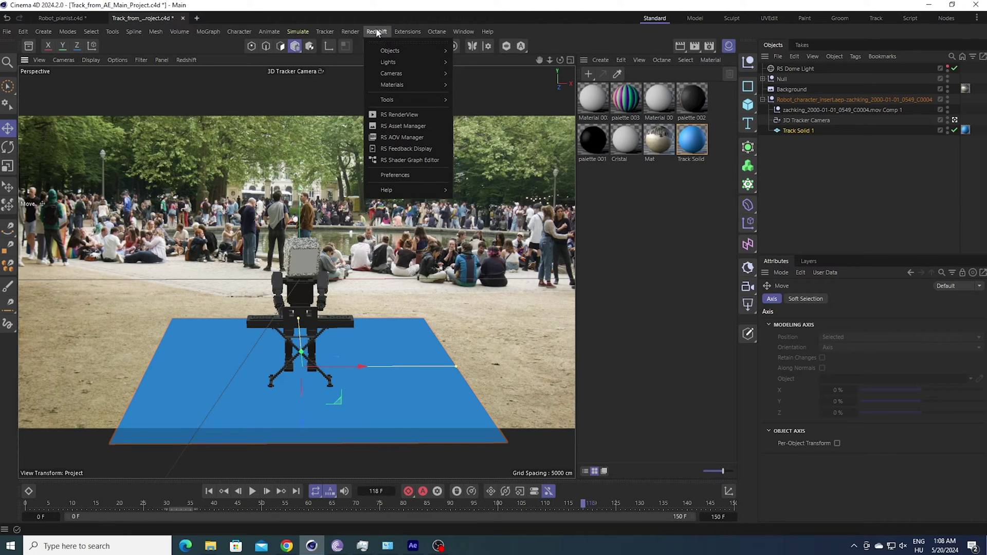
click(399, 115)
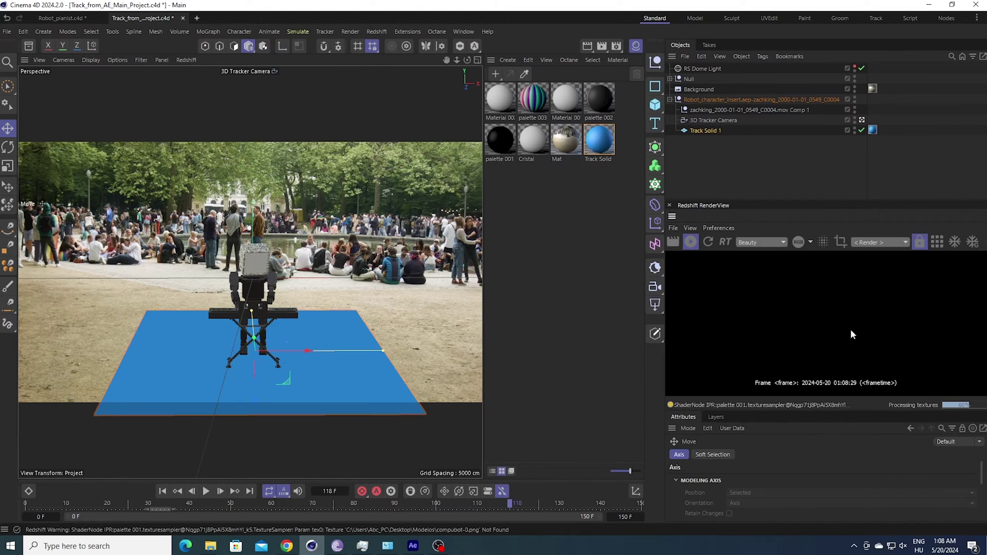
scroll(814, 329, down, 2)
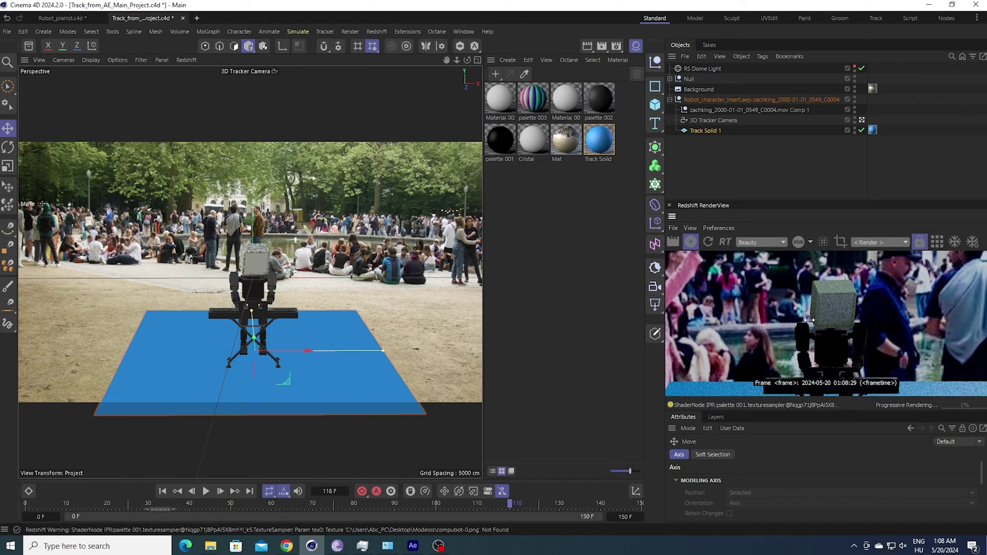
- Adjust the RS Dome Light's heading rotation to 189° while watching the live render
click(722, 455)
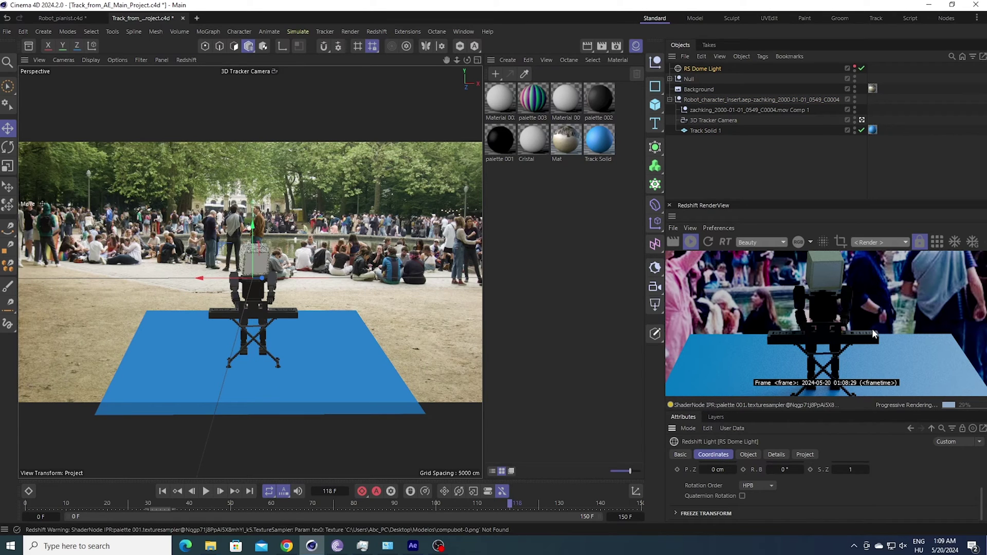
click(749, 455)
click(715, 457)
drag(785, 493, 885, 494)
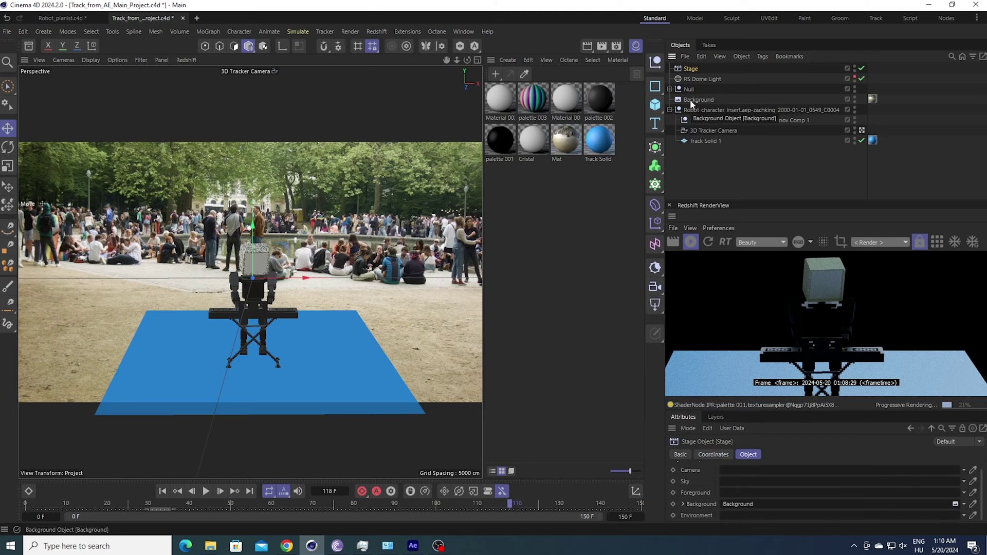
- Add an RS Environment object to the scene and disable it
drag(702, 79, 730, 519)
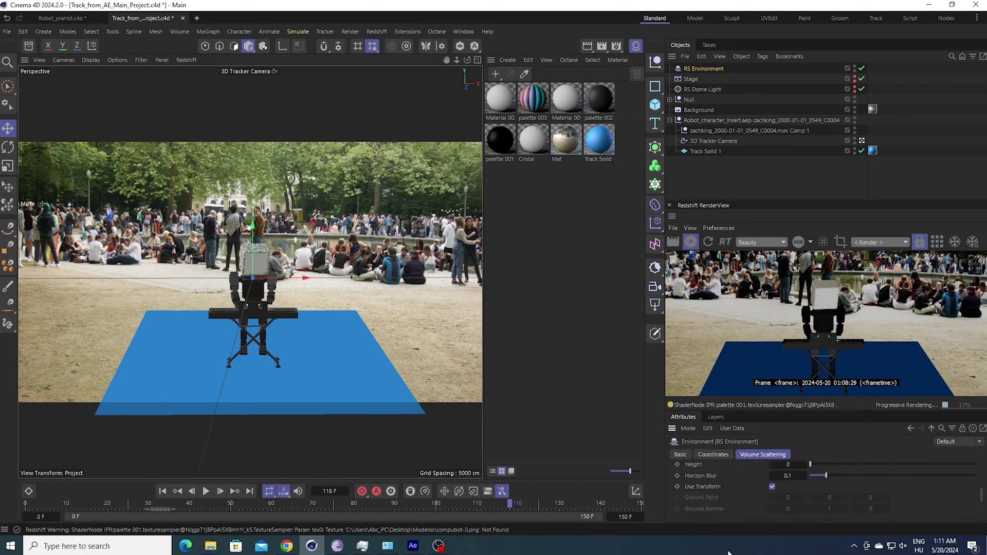
click(680, 454)
click(862, 69)
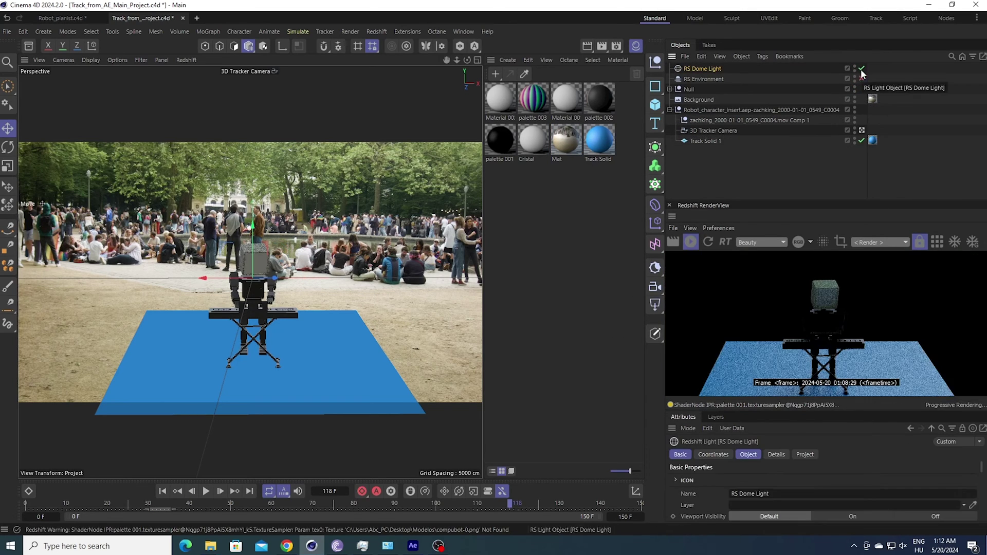
- Place the RS Camera inside the tracking group, directly above the 3D Tracker Camera
scroll(739, 481, down, 5)
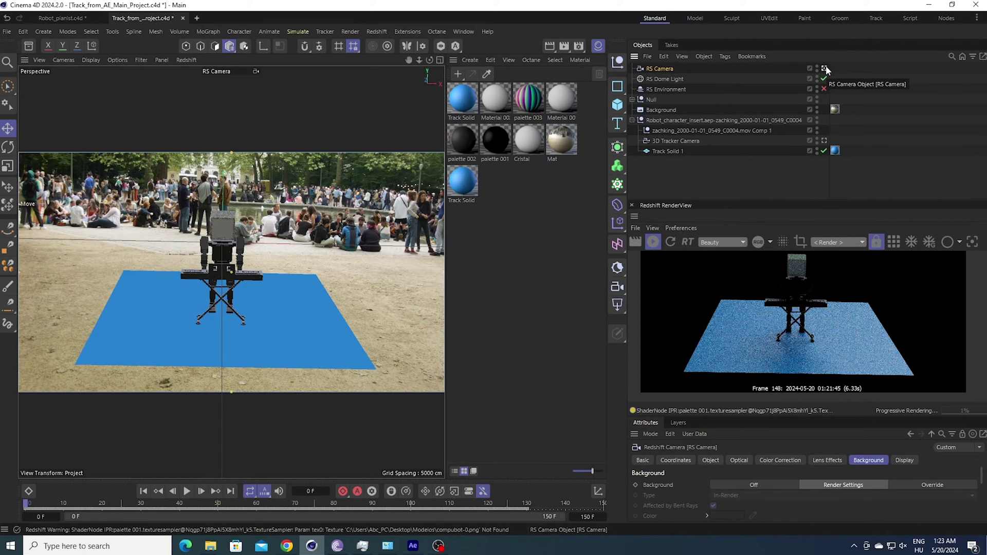
click(665, 140)
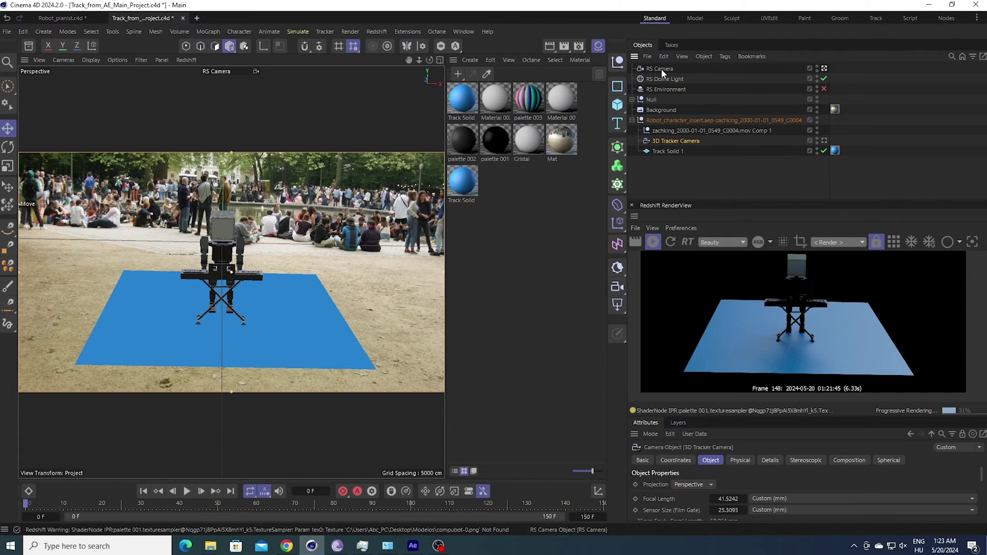
drag(662, 69, 676, 134)
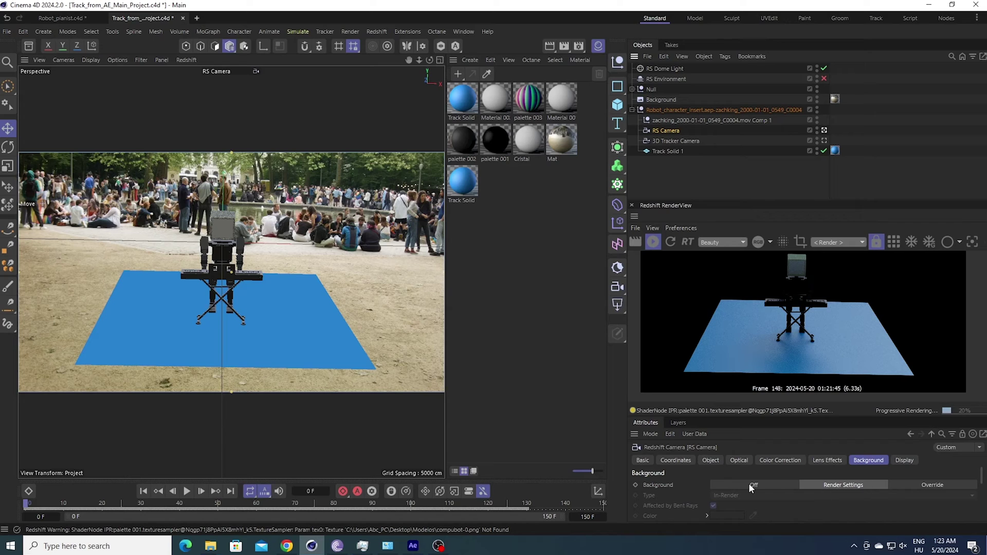
- Override the RS Camera's background and load the Basefootage_524000 image from the Base_footage_export folder
click(944, 486)
scroll(970, 494, down, 1)
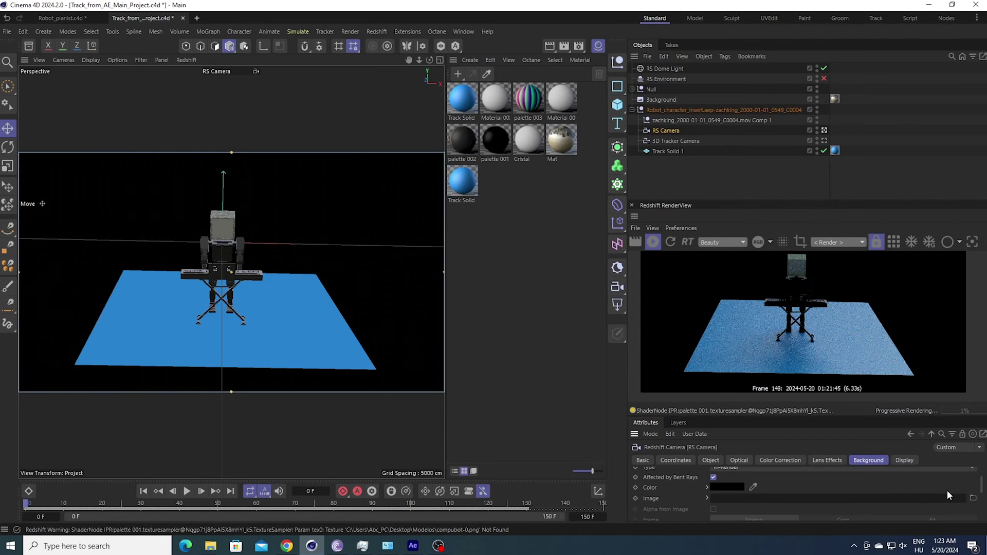
click(973, 499)
double_click(194, 104)
click(175, 102)
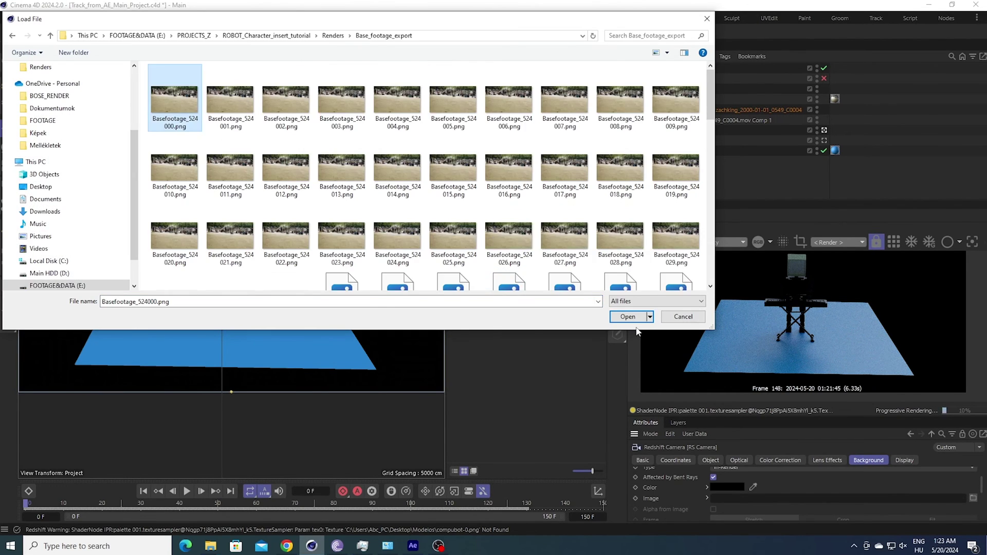
click(634, 318)
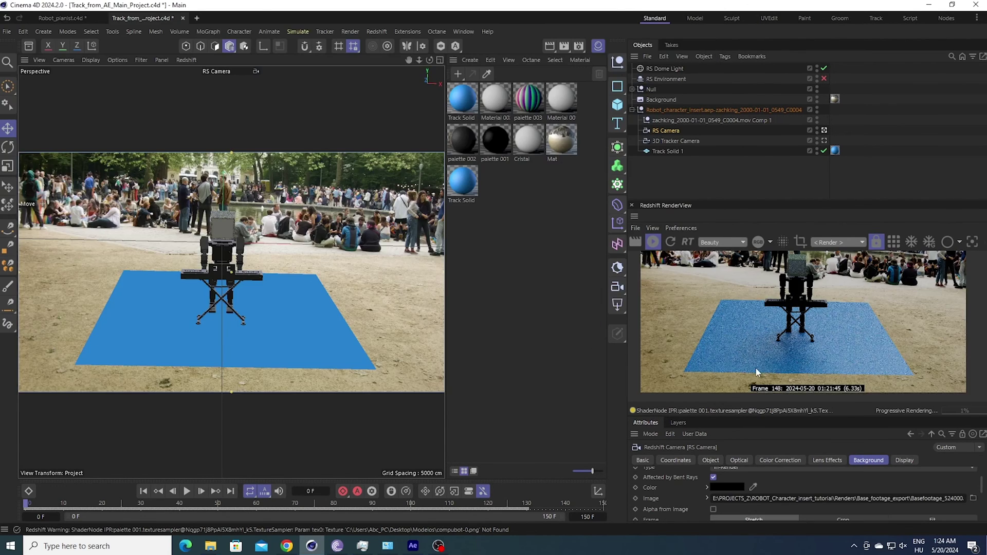
scroll(805, 344, down, 1)
middle_drag(776, 328, 778, 361)
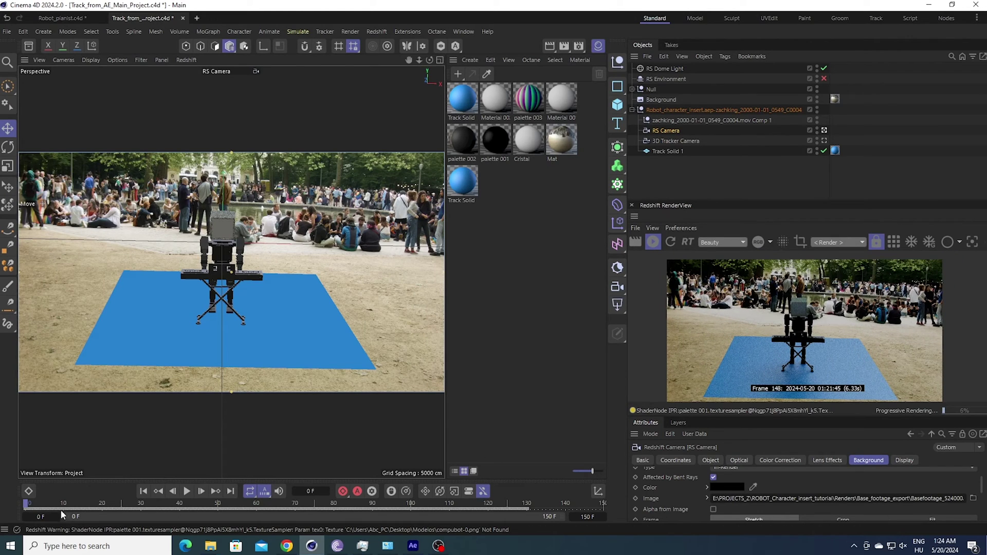
- Scrub the first frames to check the background, and set its image animation mode to Simple
drag(61, 504, 79, 505)
drag(79, 505, 100, 505)
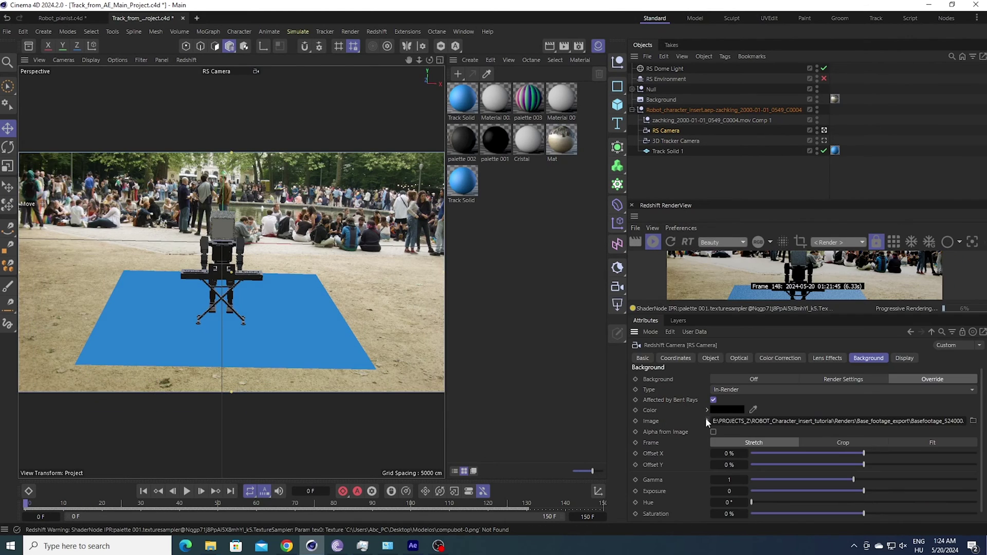
click(707, 421)
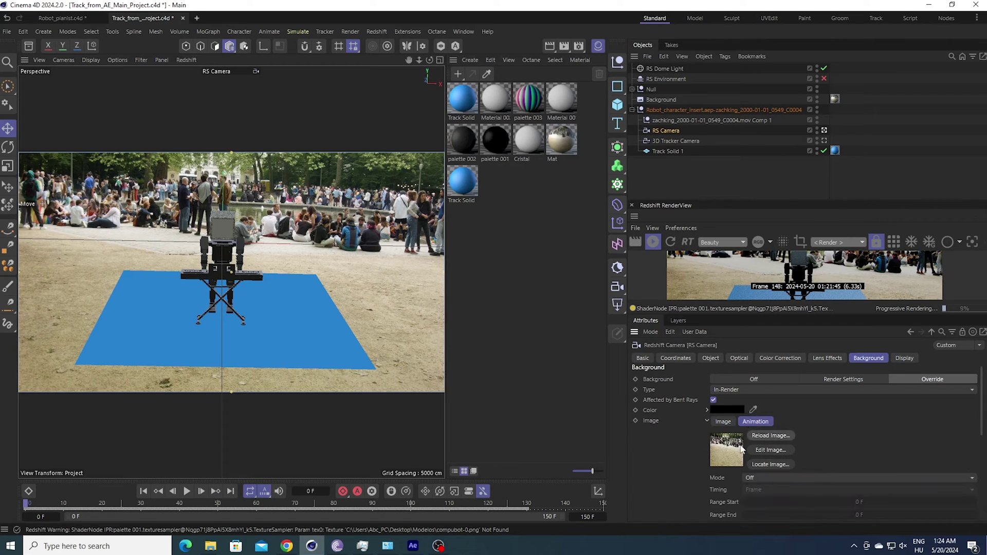
click(755, 421)
scroll(715, 455, down, 3)
click(759, 395)
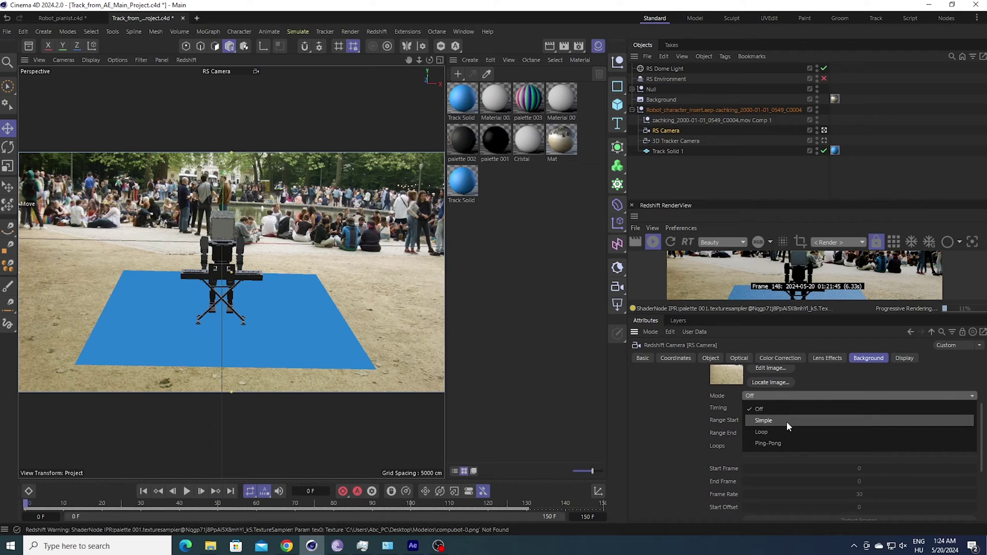
click(781, 421)
- Set the background sequence's end frame to 130 and frame rate to 25, and detect its frames
scroll(792, 436, down, 2)
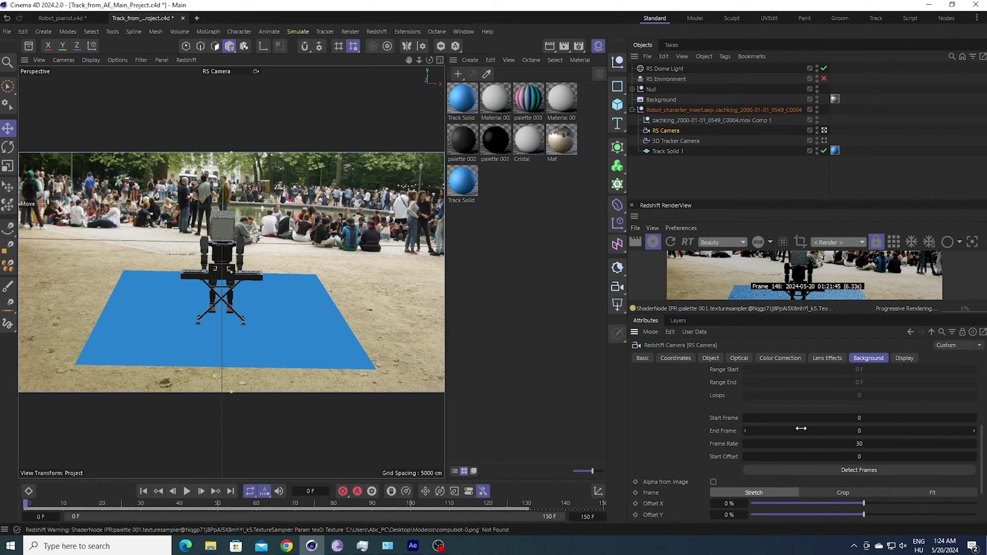
click(863, 443)
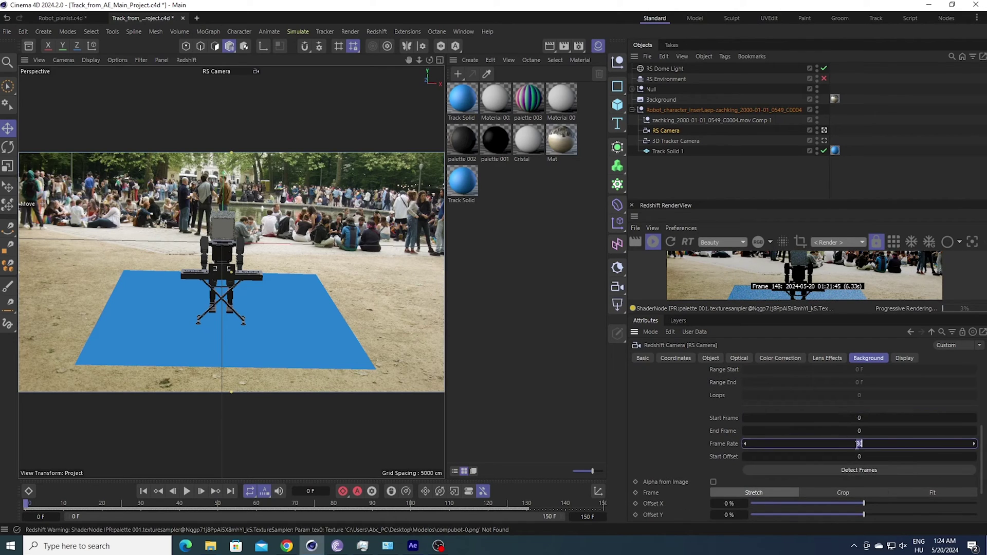
click(860, 431)
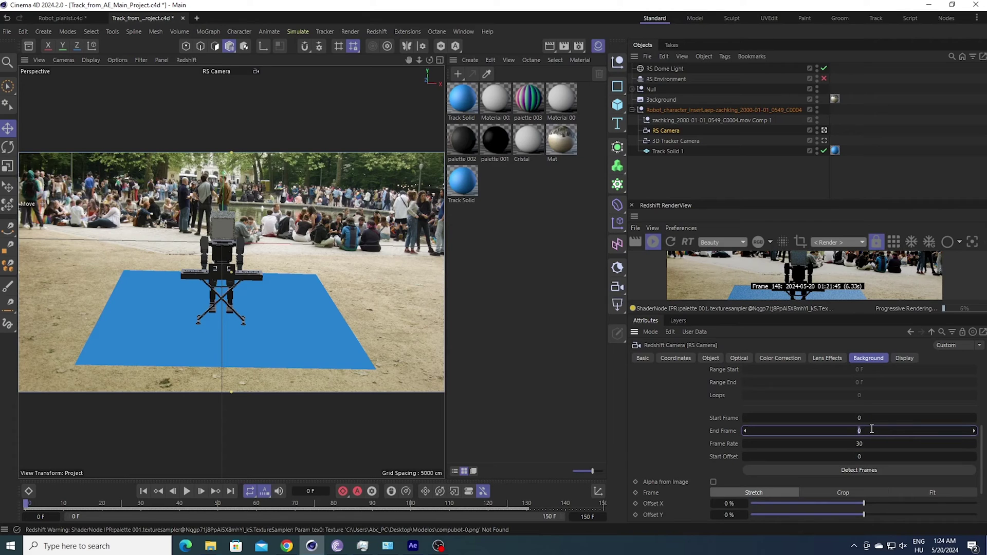
click(871, 443)
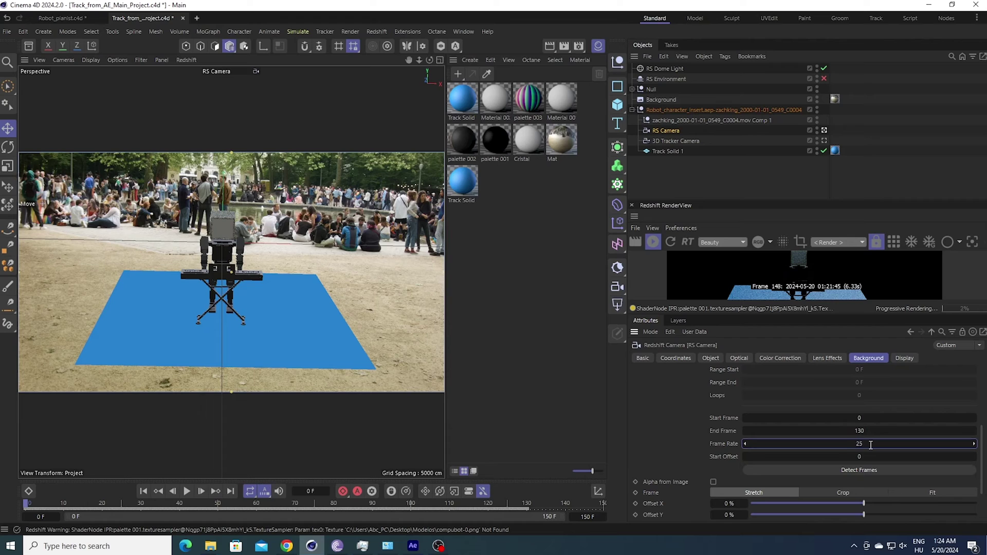
text(25)
key(Return)
click(869, 474)
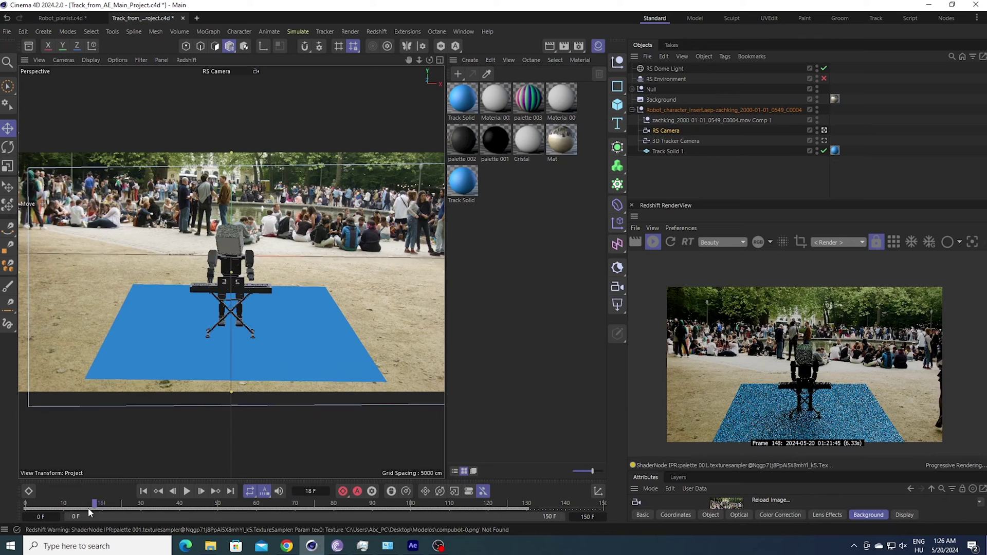
- Scrub the timeline to frame 105 and examine how the robot sits on the footage in the Redshift render
drag(64, 506, 449, 530)
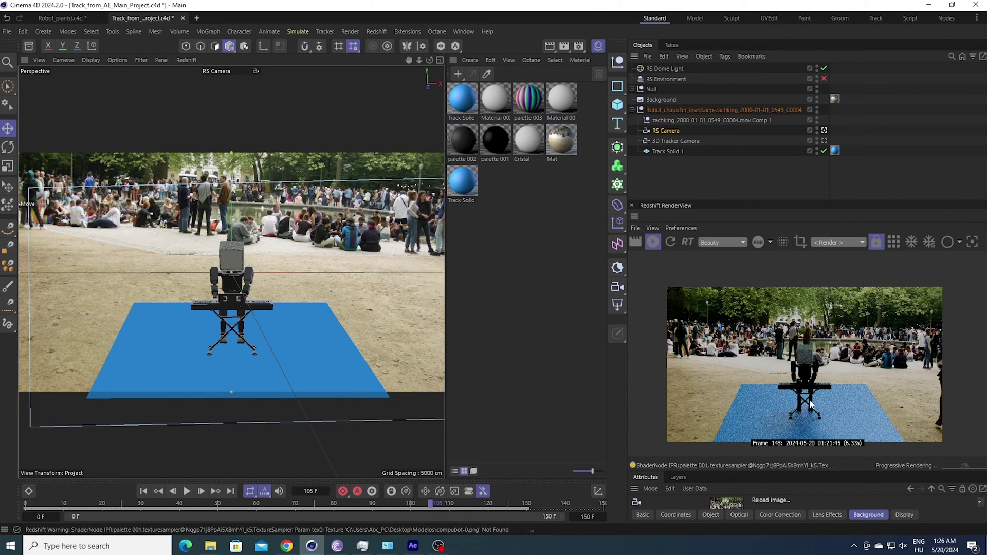
drag(780, 422, 768, 363)
scroll(772, 360, up, 2)
drag(834, 321, 856, 383)
scroll(857, 383, up, 3)
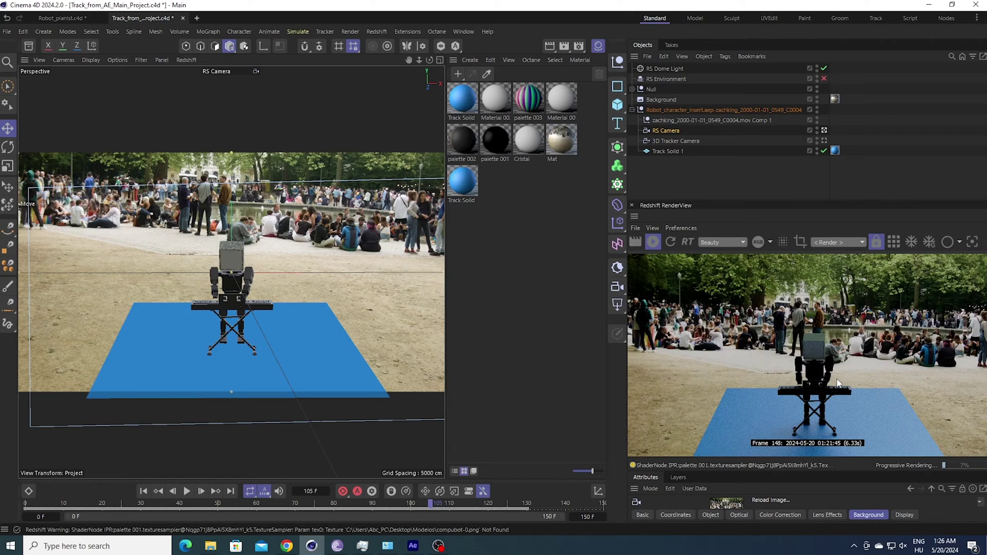
scroll(837, 383, up, 2)
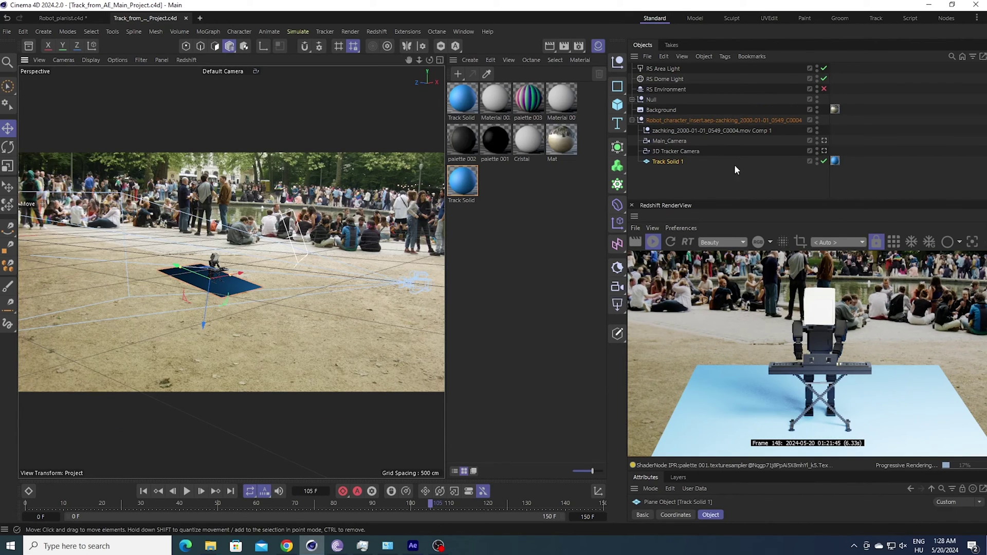
- Add an RS Object render tag to Track Solid 1 and bring up its Matte settings
right_click(680, 153)
mouse_move(733, 180)
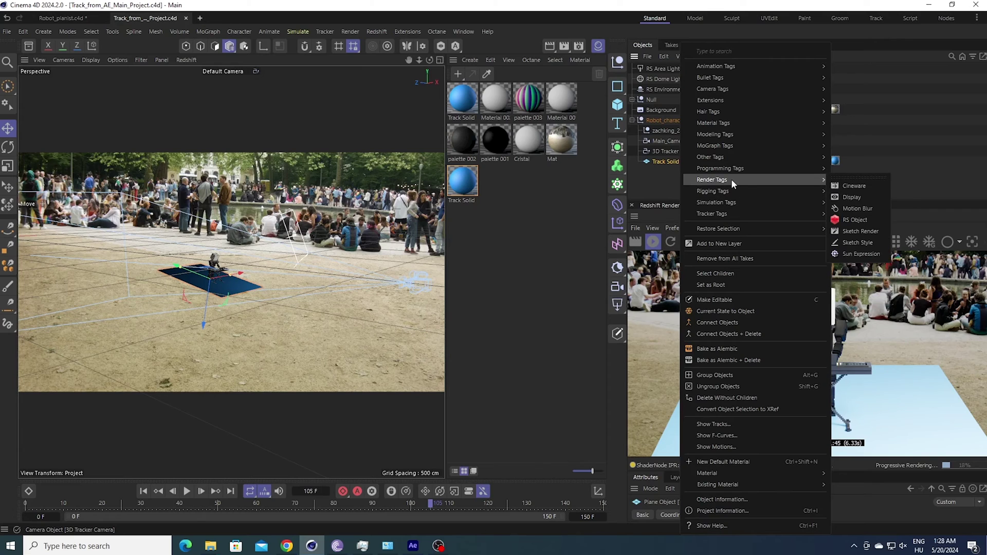
click(854, 219)
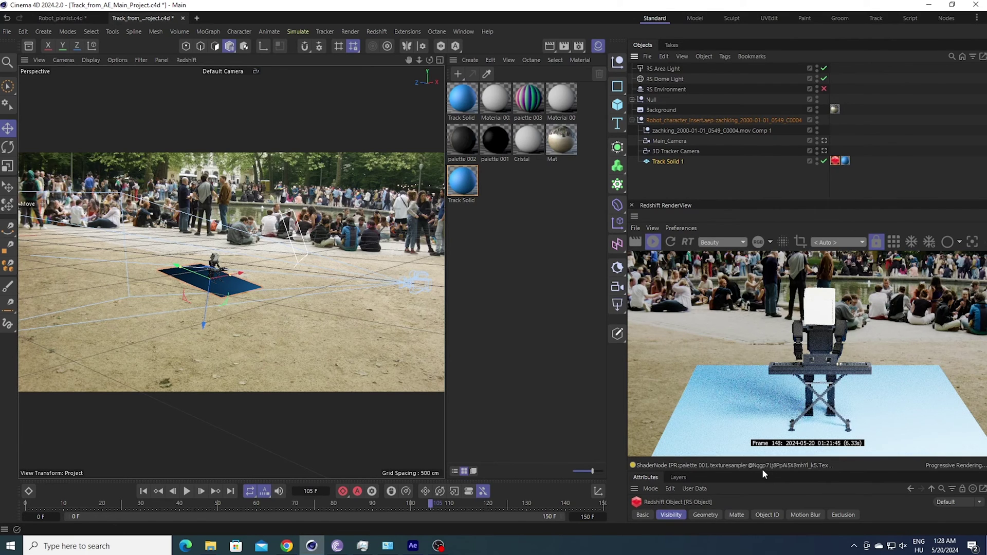
drag(763, 470, 746, 394)
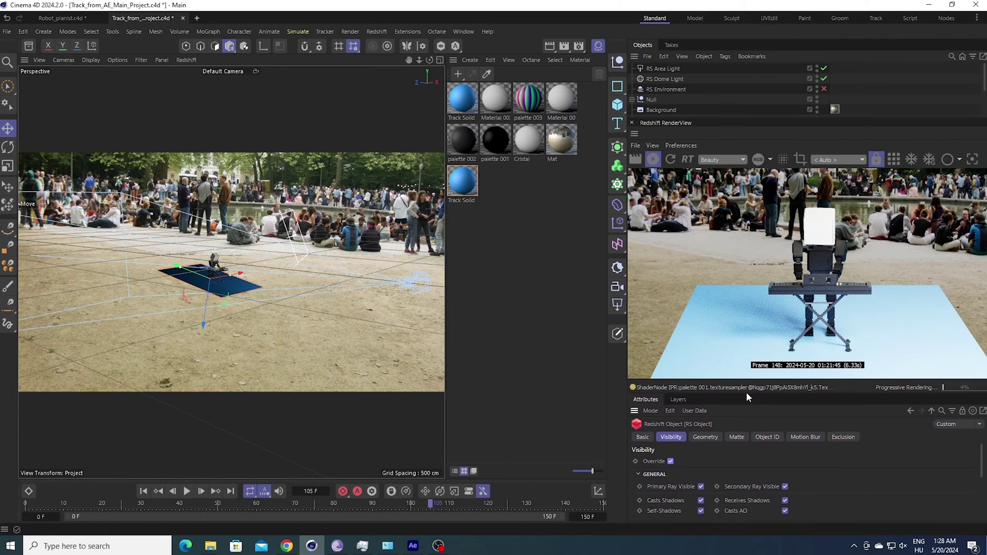
scroll(732, 437, down, 2)
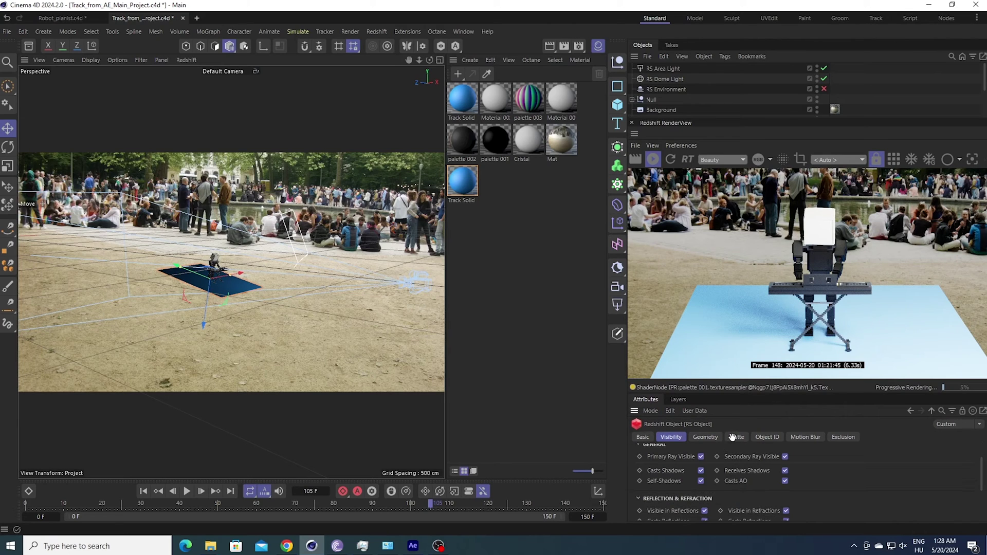
scroll(732, 493, down, 2)
click(737, 438)
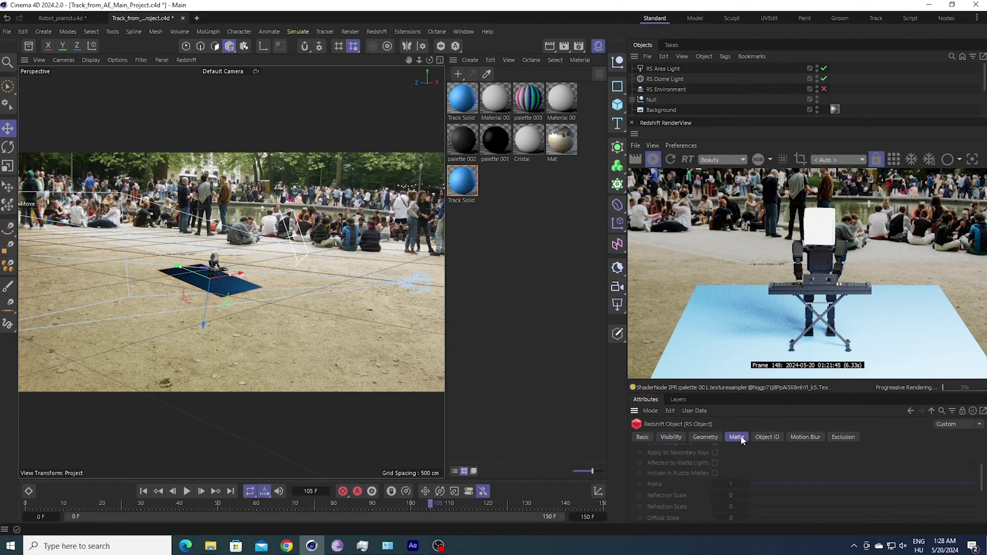
scroll(693, 492, up, 3)
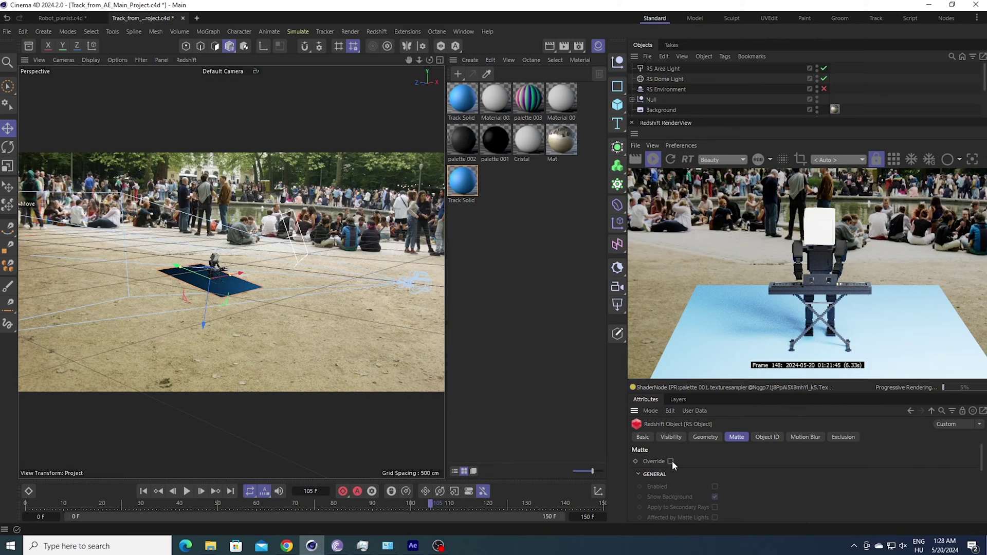
- Override the tag's matte settings, enabling the matte with its background shown and the matte shadow
click(671, 462)
scroll(702, 478, down, 1)
click(715, 458)
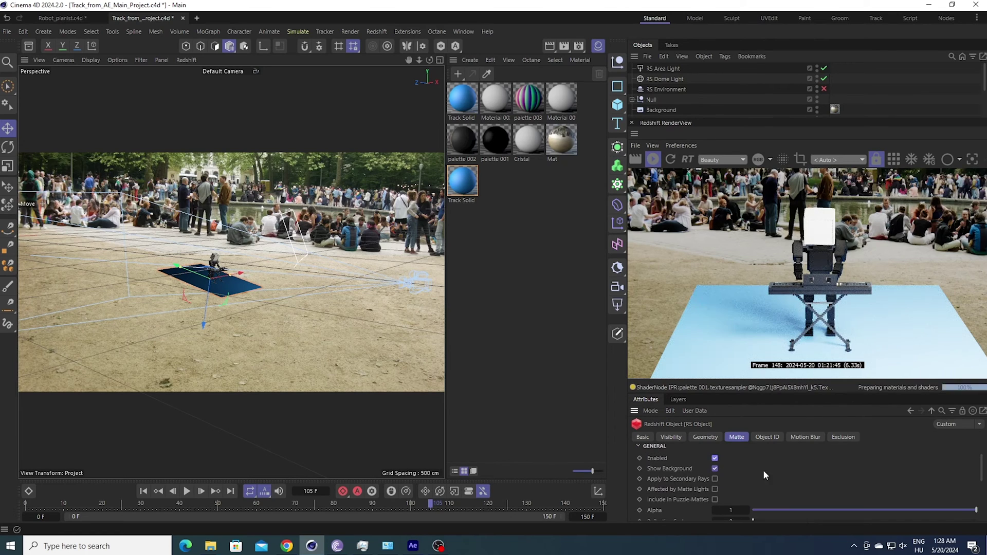
drag(775, 489, 770, 468)
click(715, 471)
scroll(727, 468, down, 5)
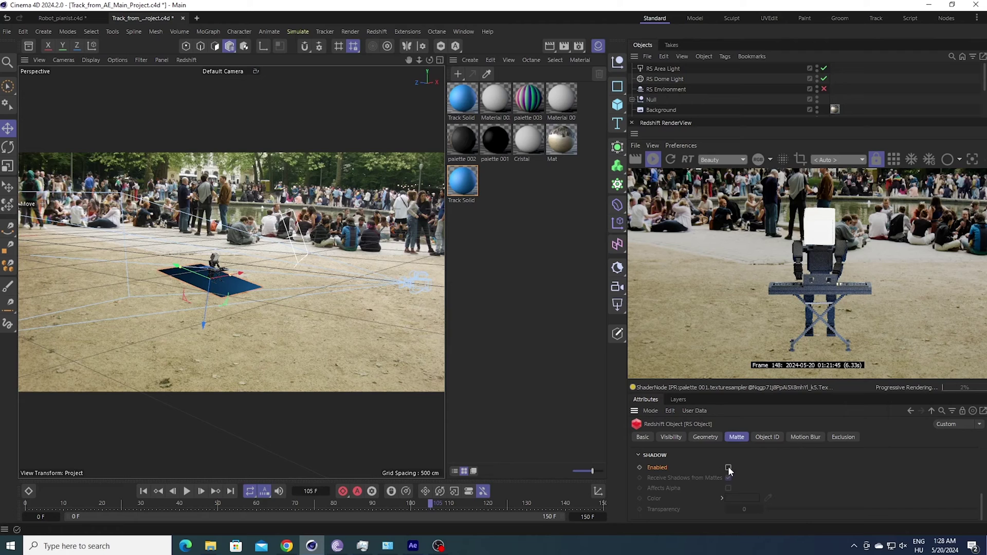
click(728, 467)
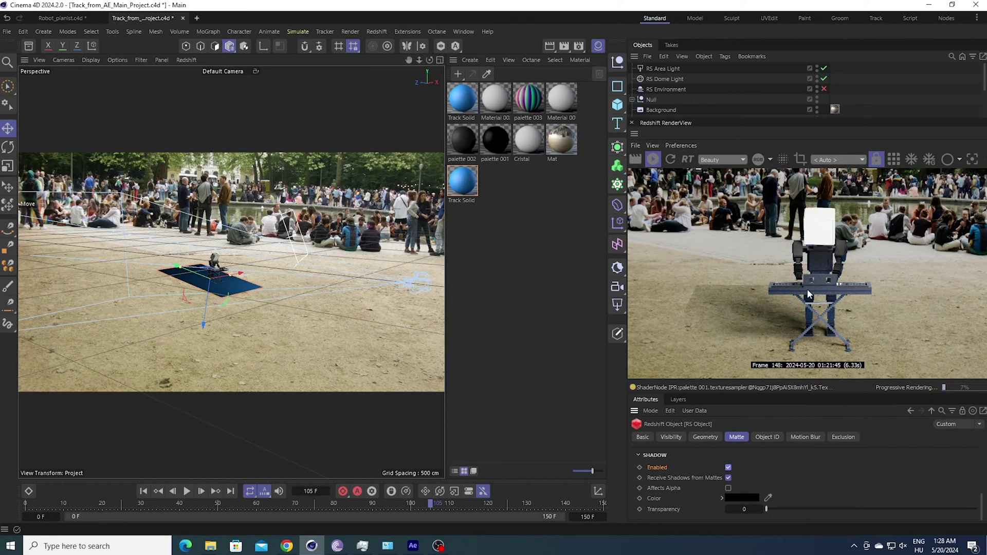
- Check the robot's shadow across the whole render frame and scale up the Track Solid 1 plane to catch it
alt+right_drag(807, 289, 759, 296)
scroll(756, 277, down, 1)
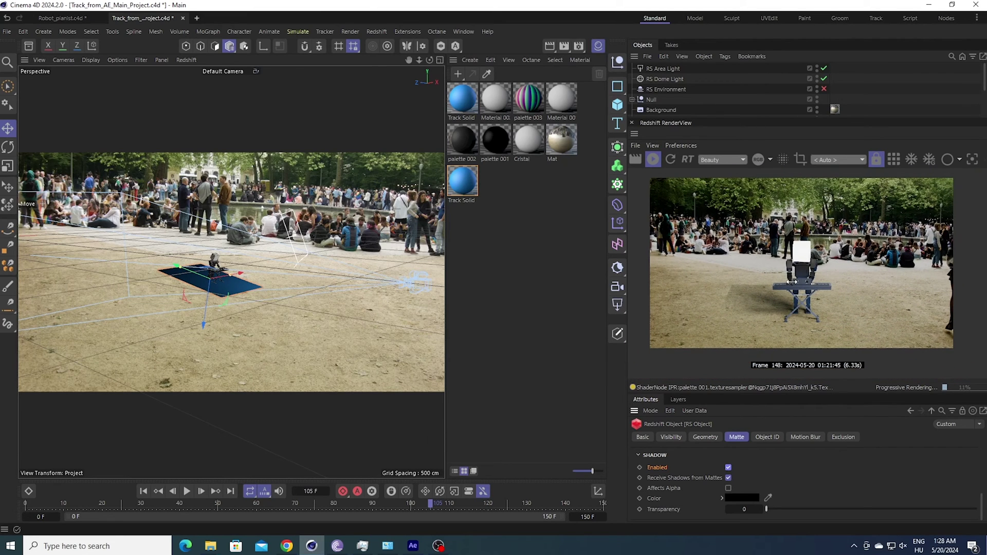
click(228, 286)
key(t)
drag(228, 287, 270, 255)
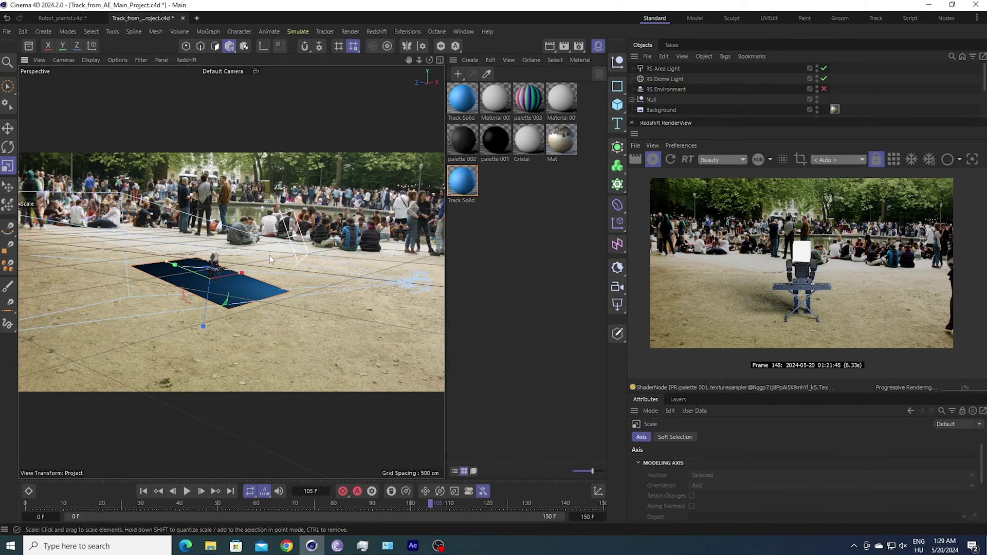
key(e)
- Reposition the RS Area Light so it covers a larger area around the robot, and set its intensity to about 17.48
click(663, 69)
click(711, 437)
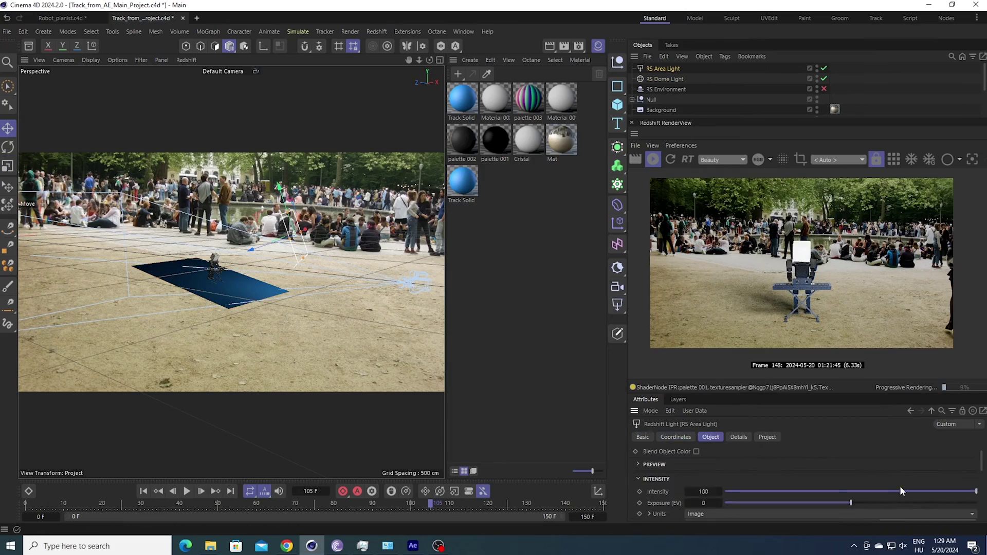
drag(902, 491, 932, 492)
drag(292, 237, 192, 198)
drag(309, 208, 329, 265)
drag(932, 492, 769, 492)
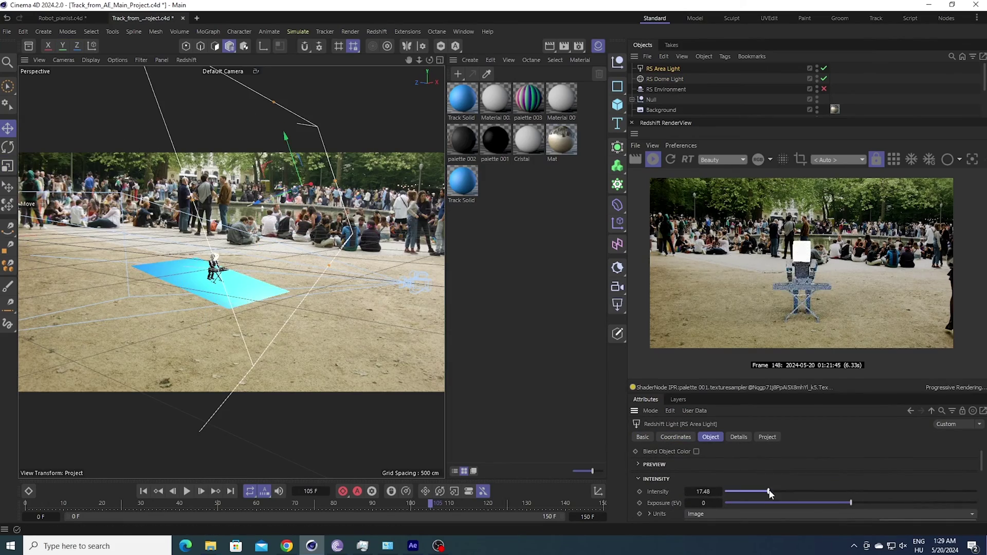
- Review the rendered frames in the Robot_render_V1 Beauty folder and import them into After Effects as the Robo_pianist_beauty PNG sequence
scroll(768, 489, down, 10)
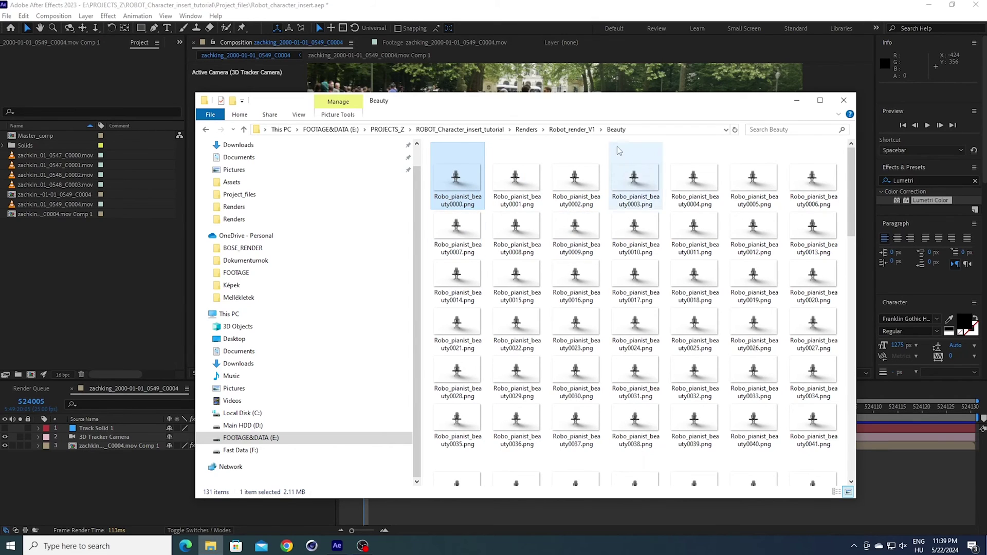
scroll(602, 360, down, 10)
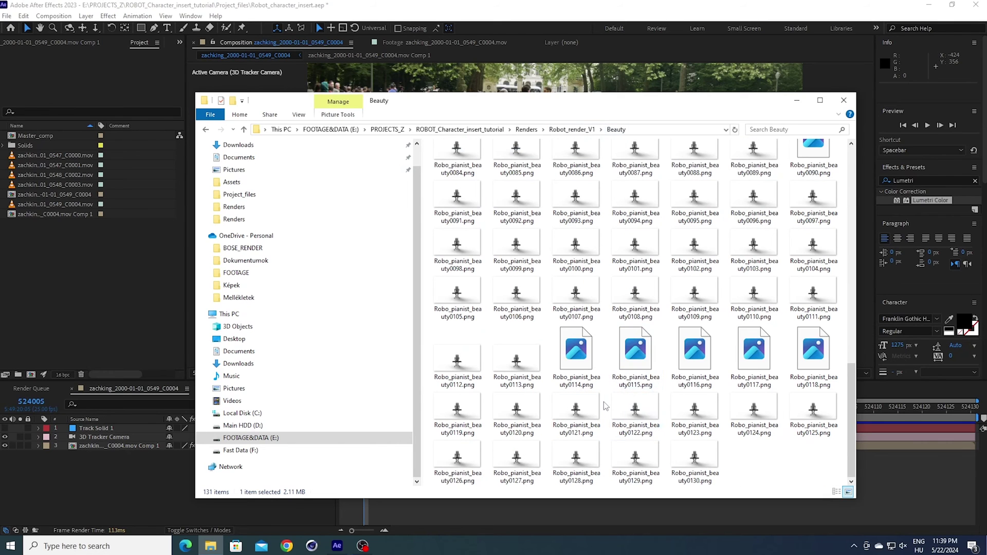
scroll(605, 407, up, 10)
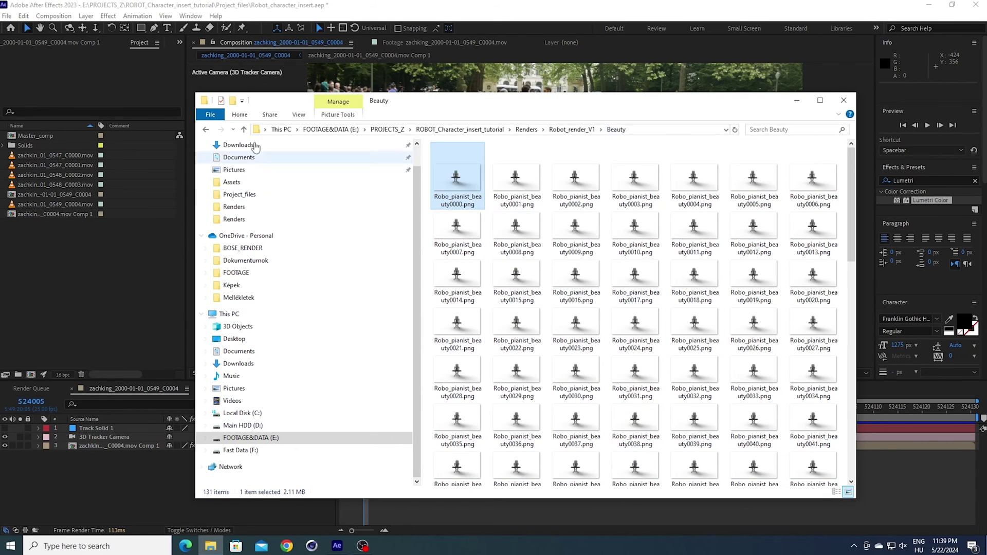
click(27, 8)
click(6, 16)
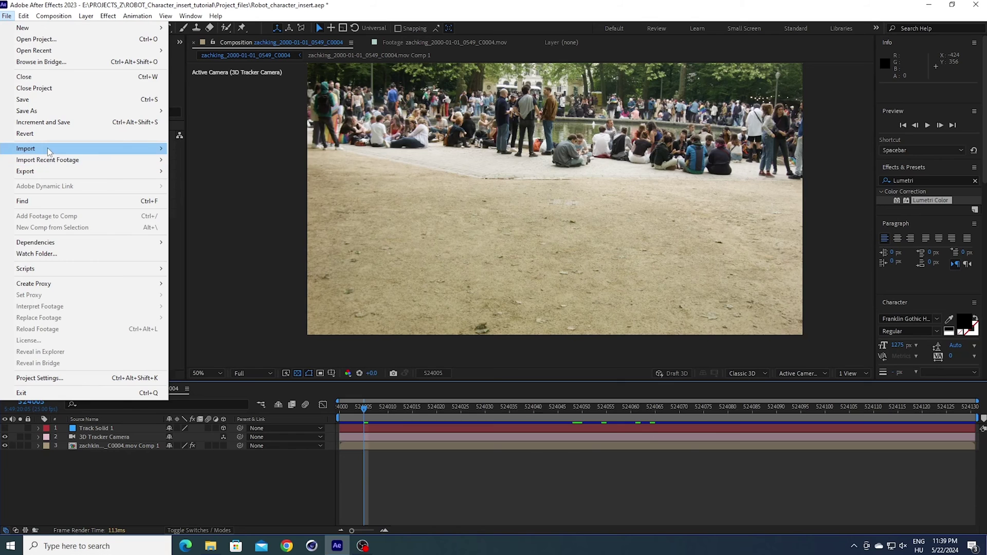
mouse_move(48, 150)
click(192, 148)
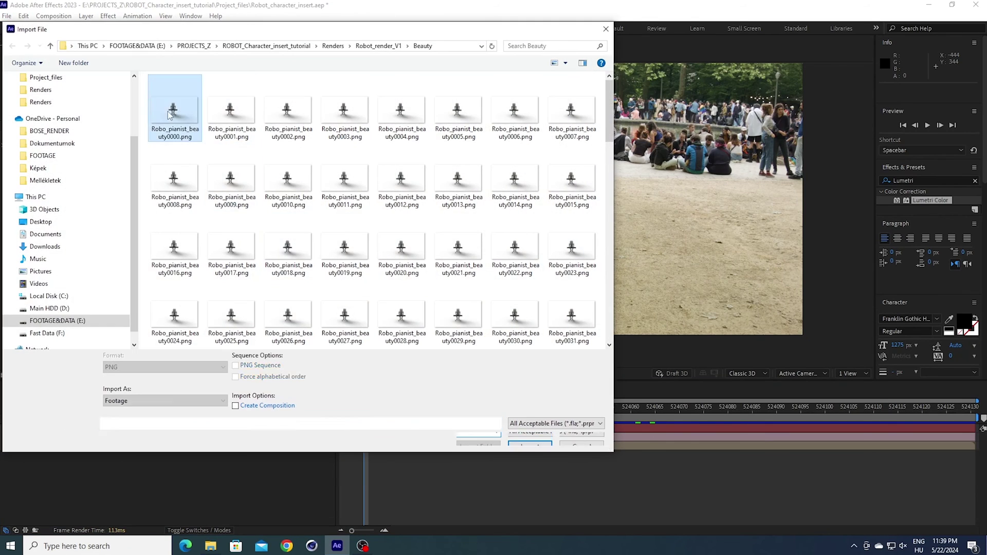
double_click(172, 112)
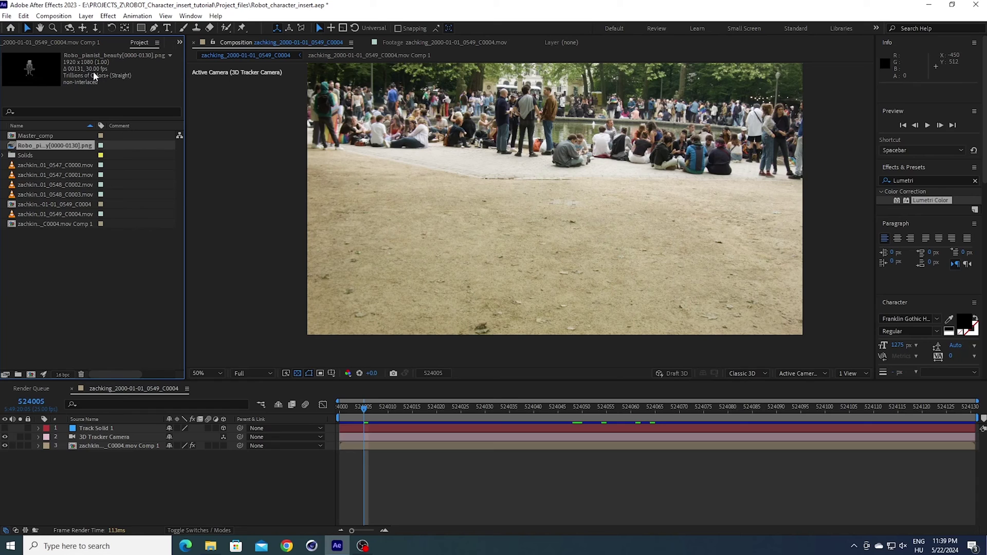
- Interpret the imported Robo_pianist_beauty sequence at 25 frames per second
right_click(49, 150)
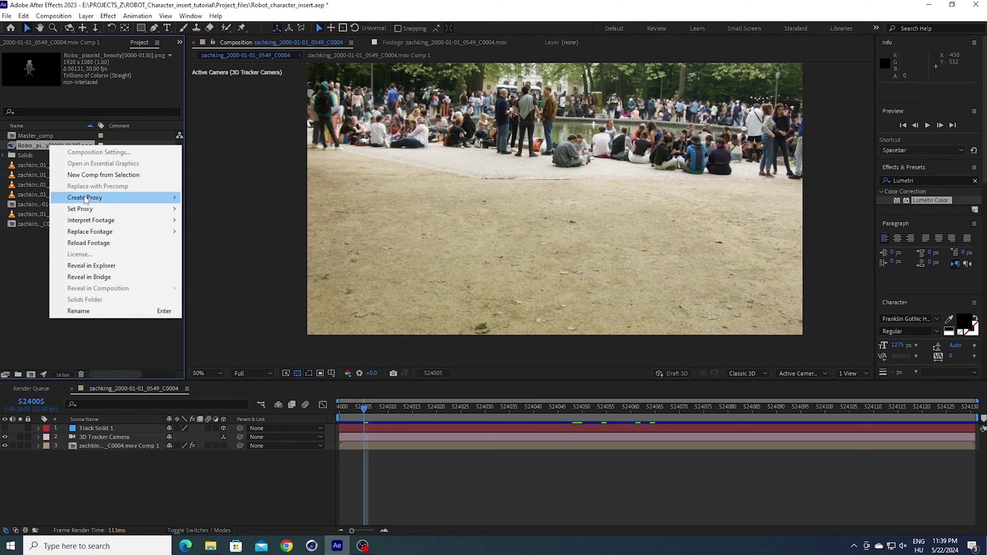
mouse_move(86, 222)
click(205, 221)
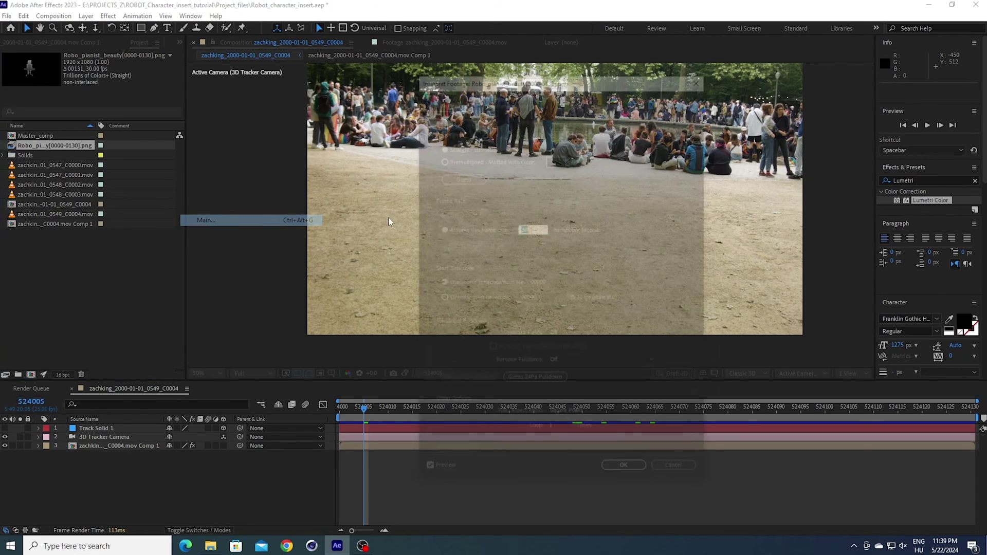
text(25)
key(Return)
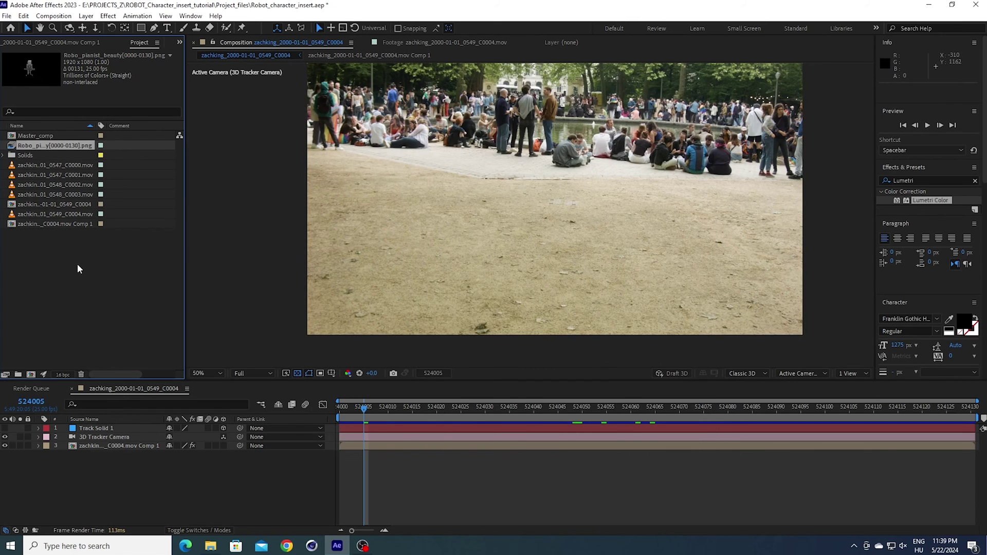
- Duplicate the tracked 0549_C0004 composition in the project and name the copy Master COmp
click(42, 225)
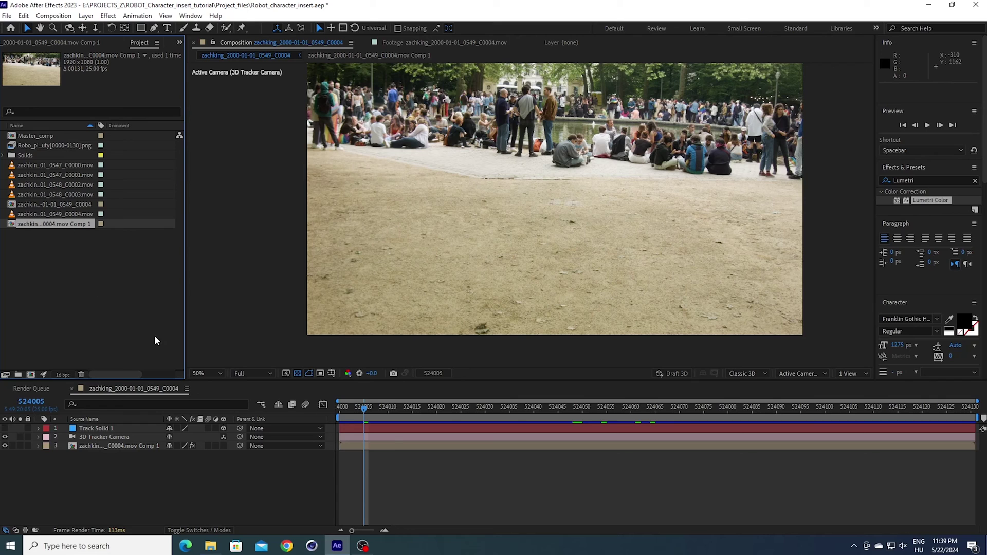
click(77, 205)
key(ctrl+d)
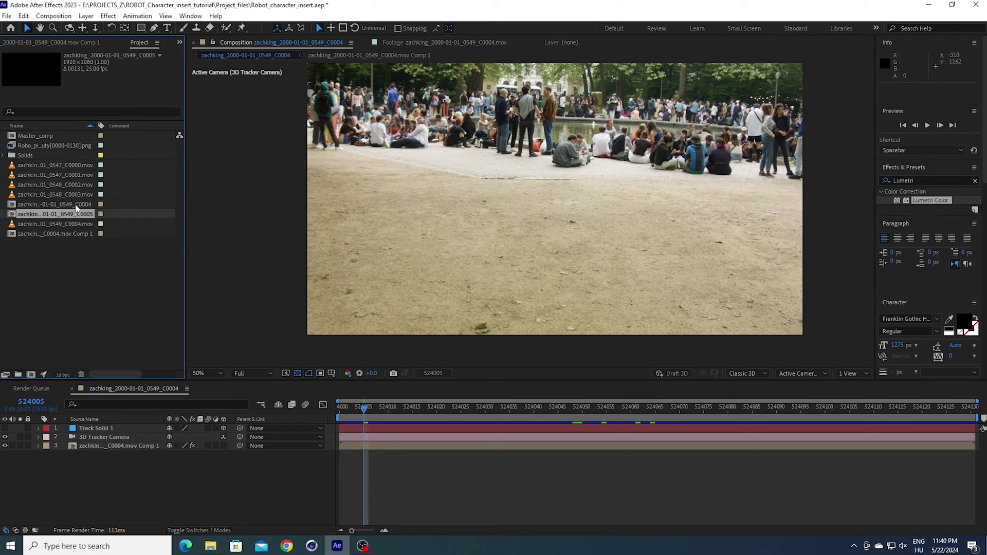
right_click(77, 216)
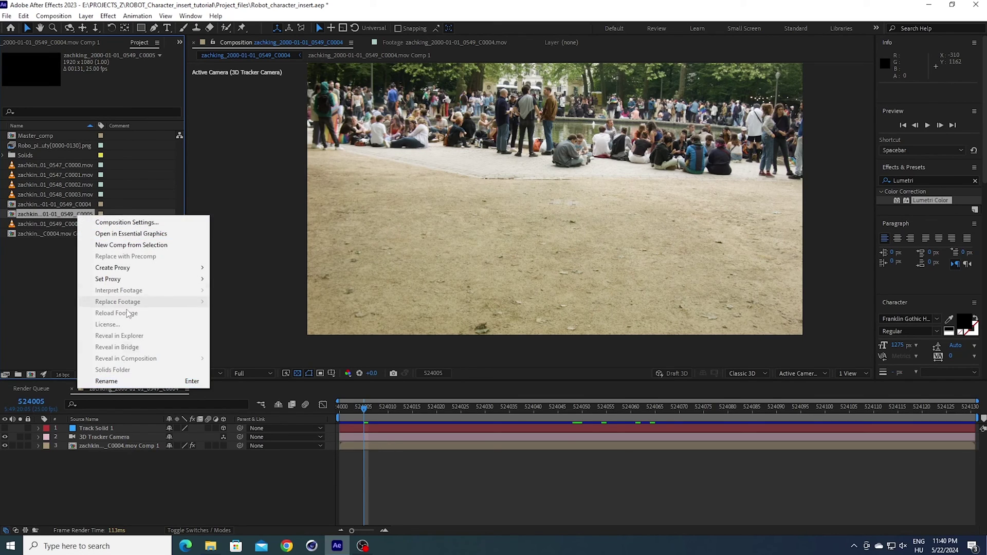
click(108, 381)
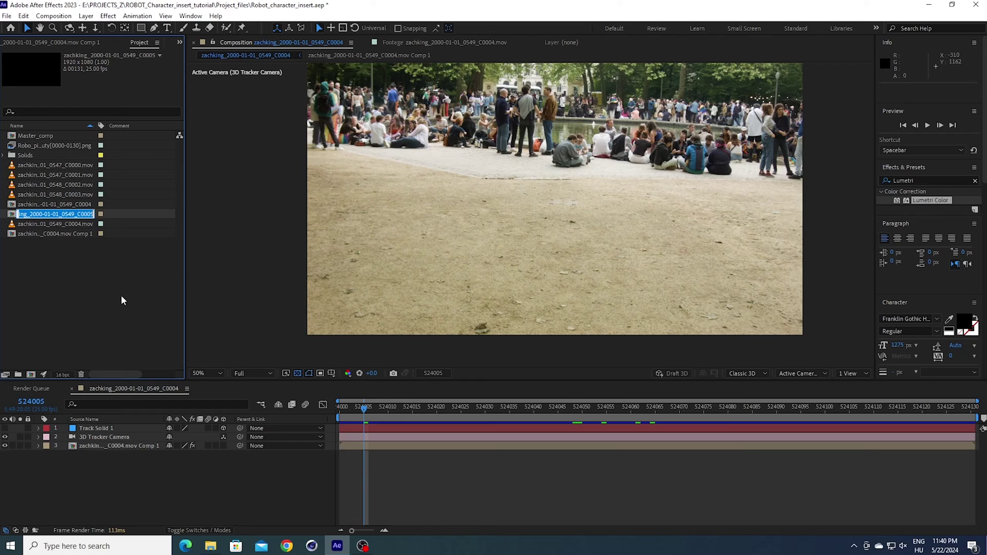
text(Master CO)
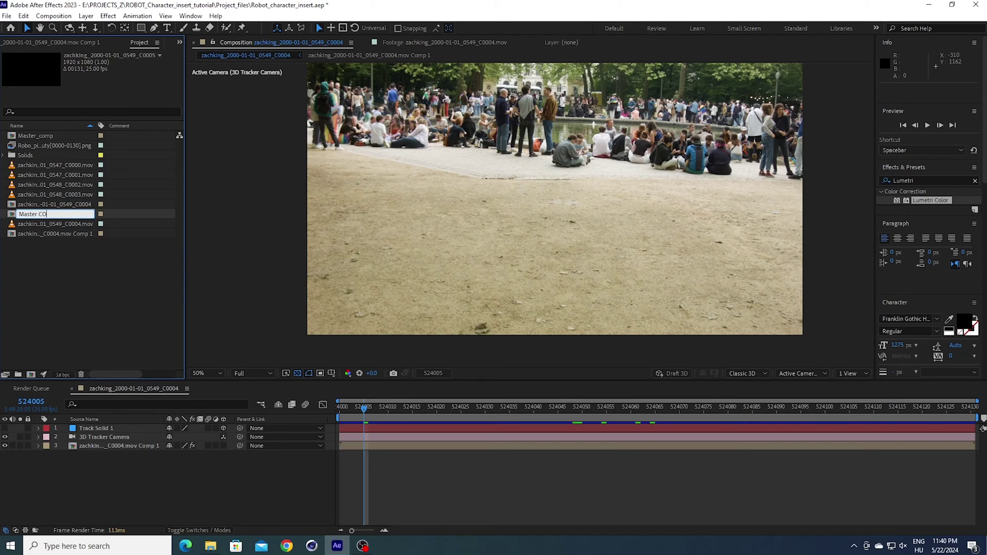
text(mp)
key(Return)
- Replace the old Master_comp with the duplicated composition, corrected to the name Master Comp, and open it
right_click(49, 136)
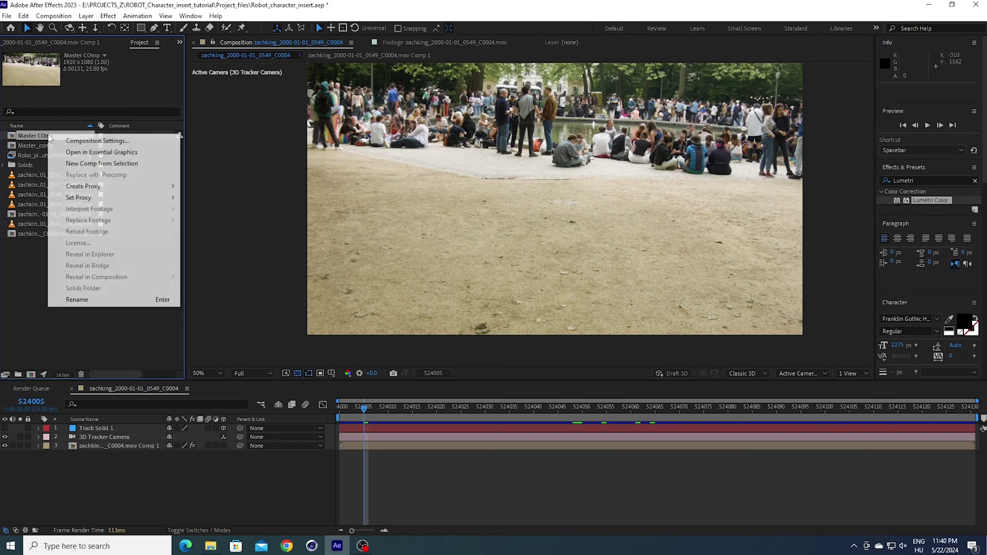
click(77, 300)
right_click(48, 136)
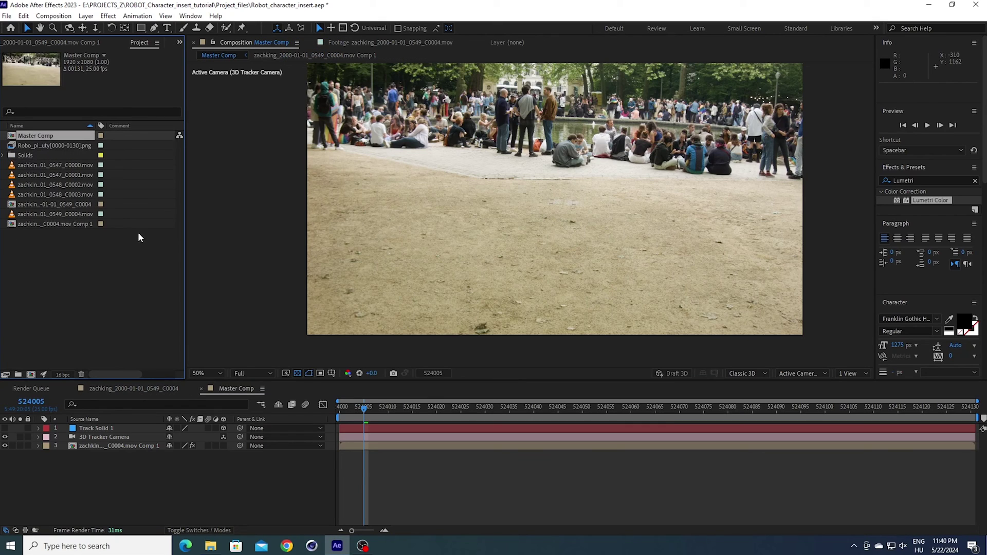
- Delete the Track Solid 1 and 3D Tracker Camera layers from Master Comp
click(131, 430)
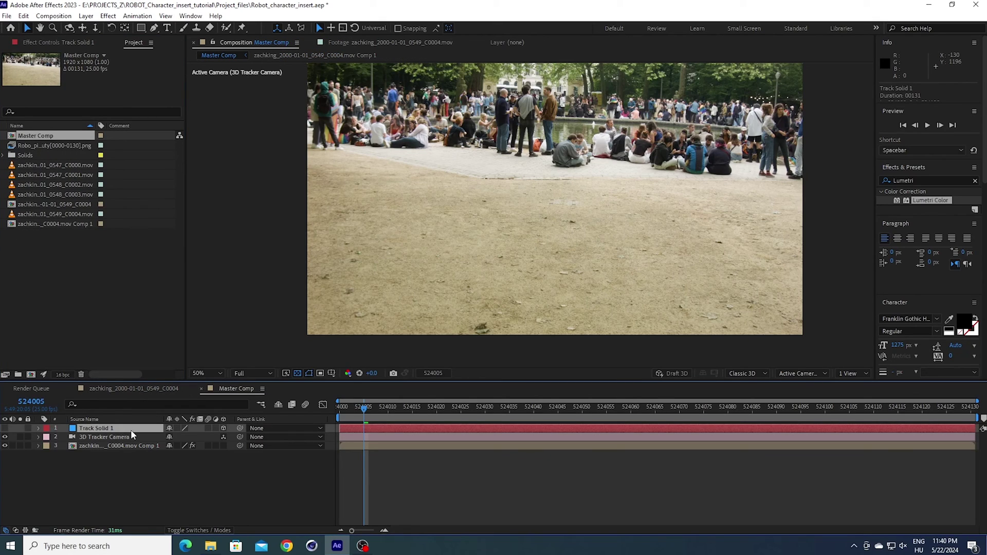
shift+click(135, 436)
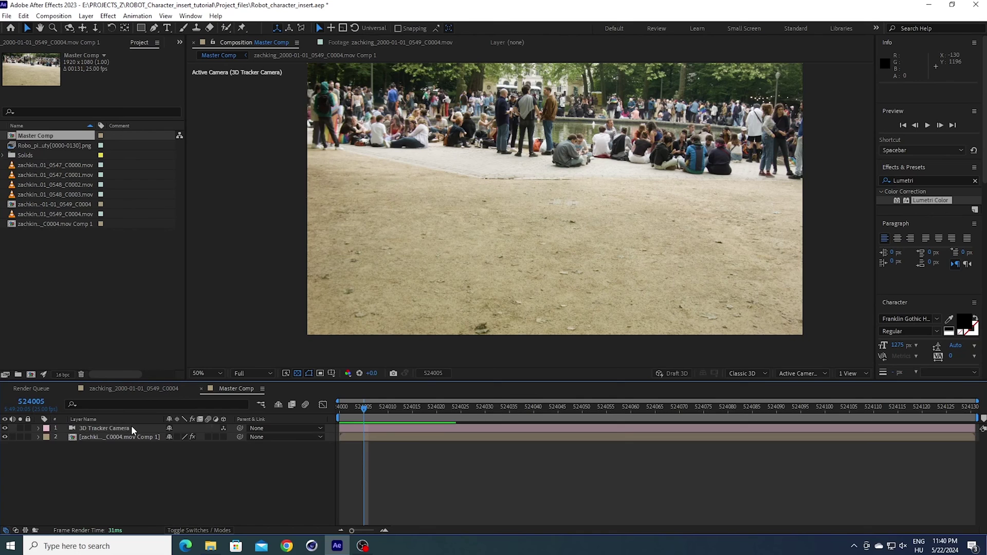
key(Delete)
- Transfer the C0004.mov footage layer from the nested comp into Master Comp and delete the nested comp layer
double_click(134, 429)
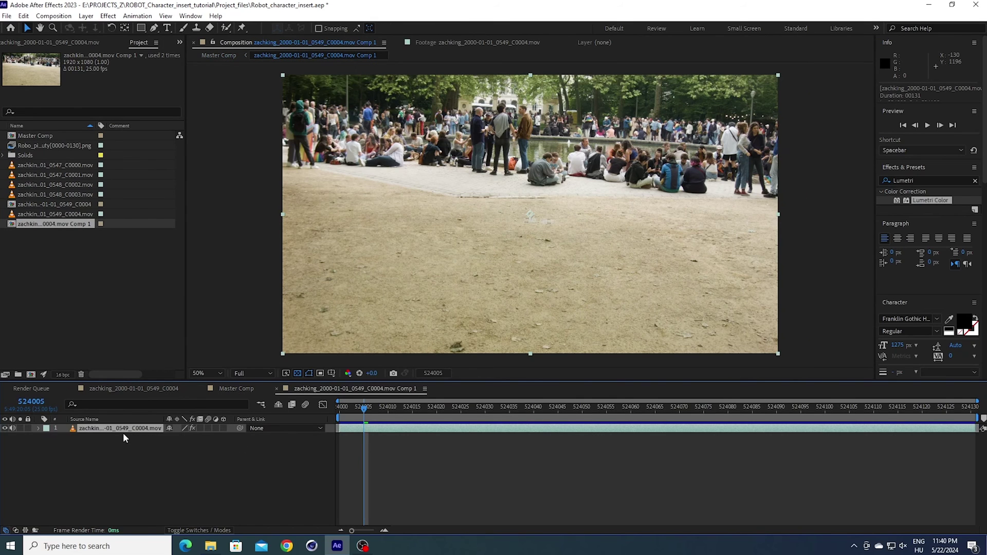
click(238, 390)
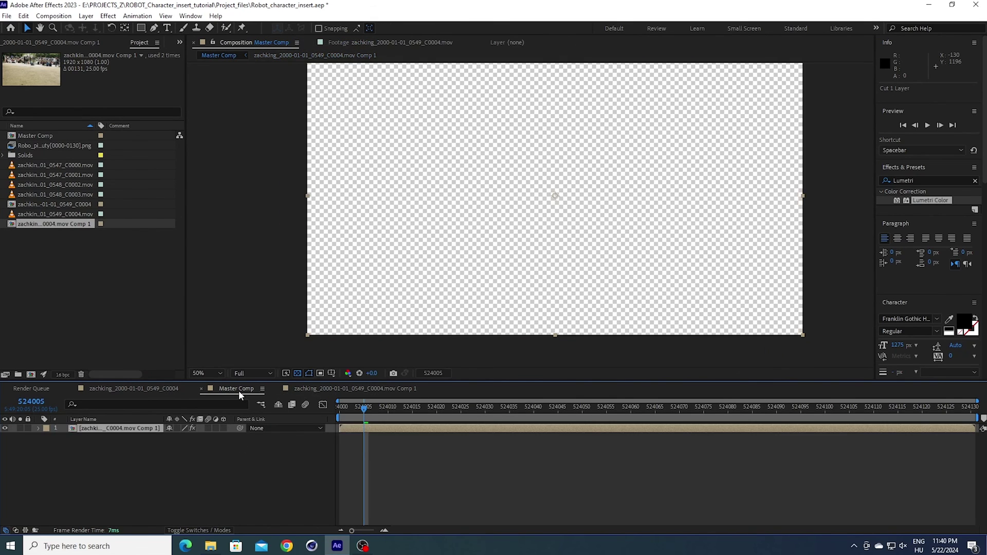
key(ctrl+v)
click(134, 437)
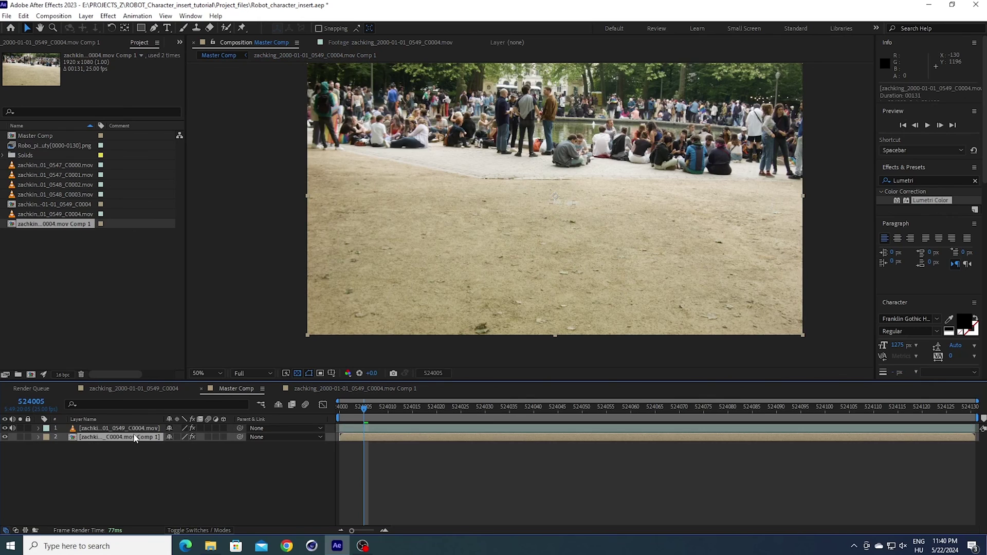
key(Delete)
click(365, 429)
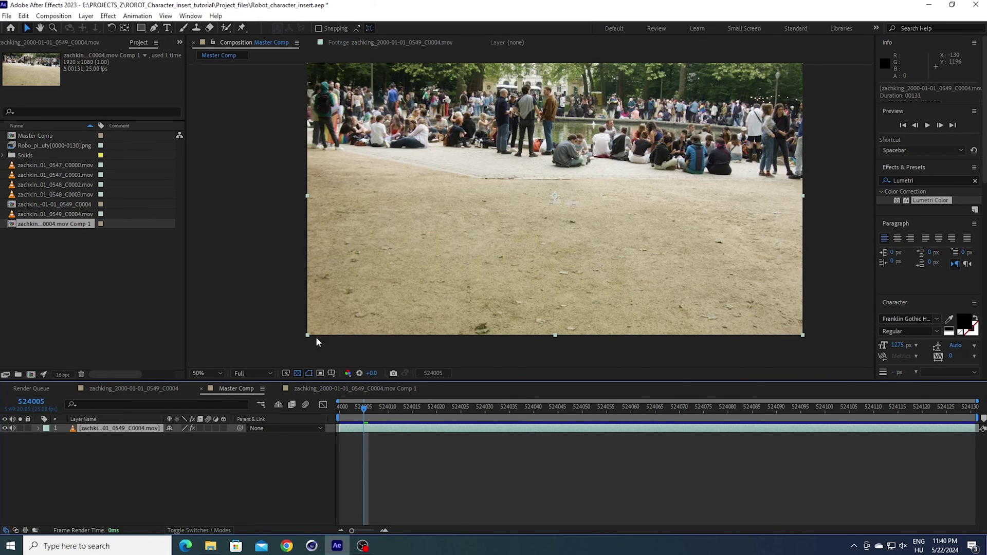
- Move the Lumetri Color effect from the footage layer onto a new adjustment layer above it in Master Comp
key(F3)
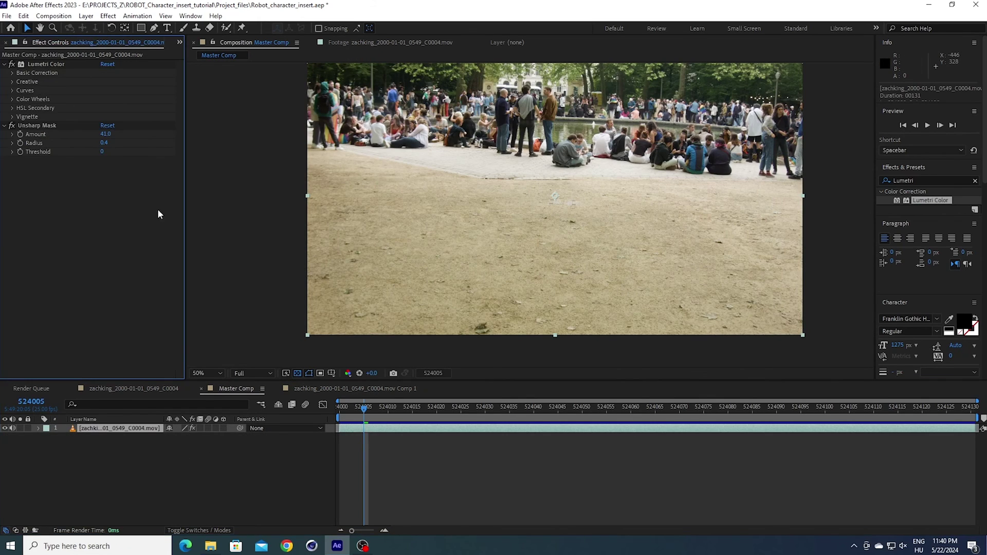
click(36, 63)
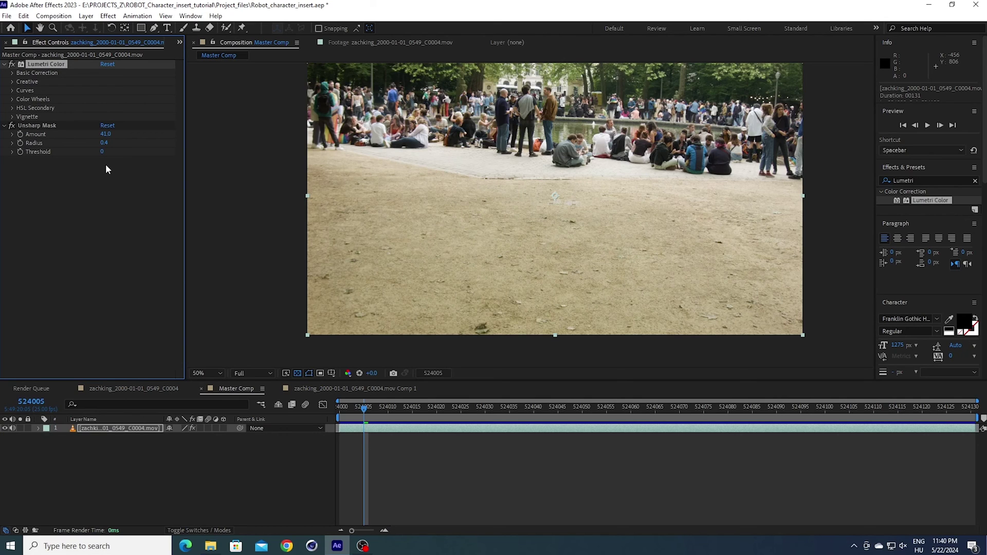
key(Delete)
right_click(210, 462)
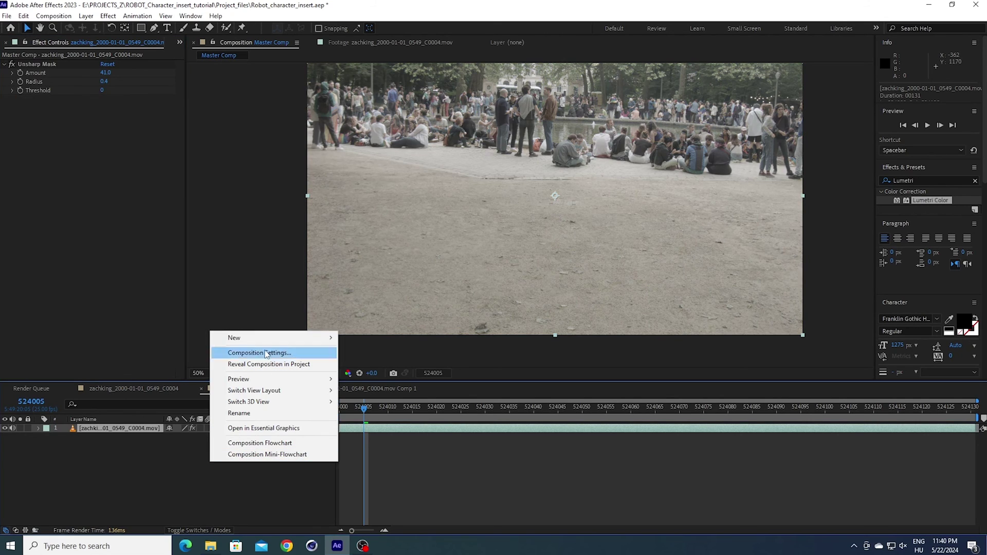
mouse_move(237, 337)
click(372, 421)
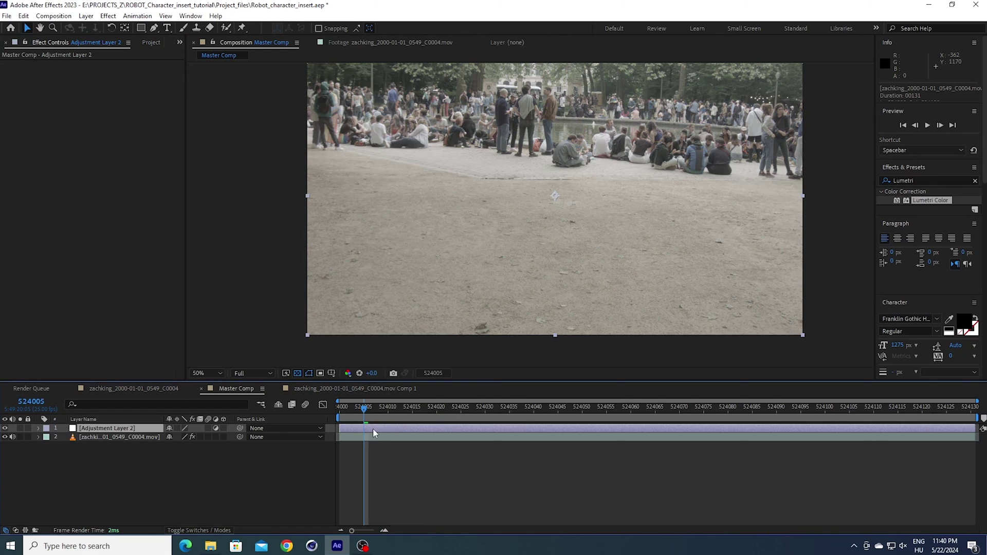
key(ctrl+v)
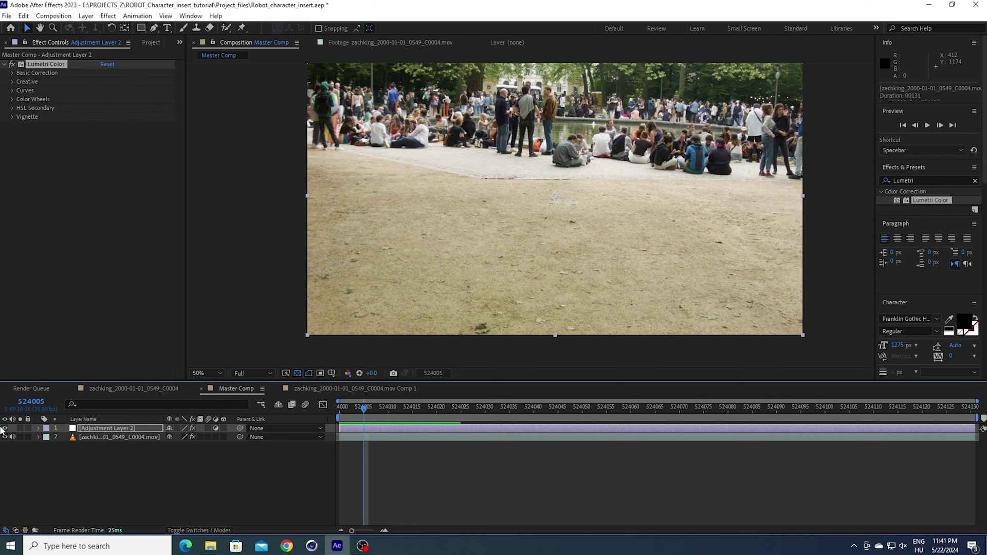
- Place the Robo_pianist_beauty PNG sequence between the adjustment layer and the footage, and inspect the robot up close at frame 524033
drag(54, 145, 101, 434)
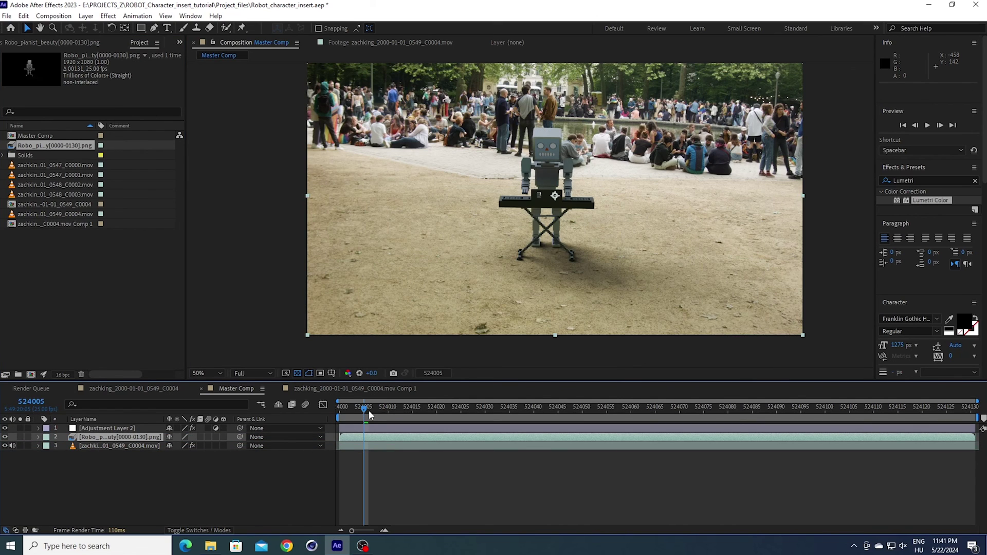
drag(352, 410, 501, 448)
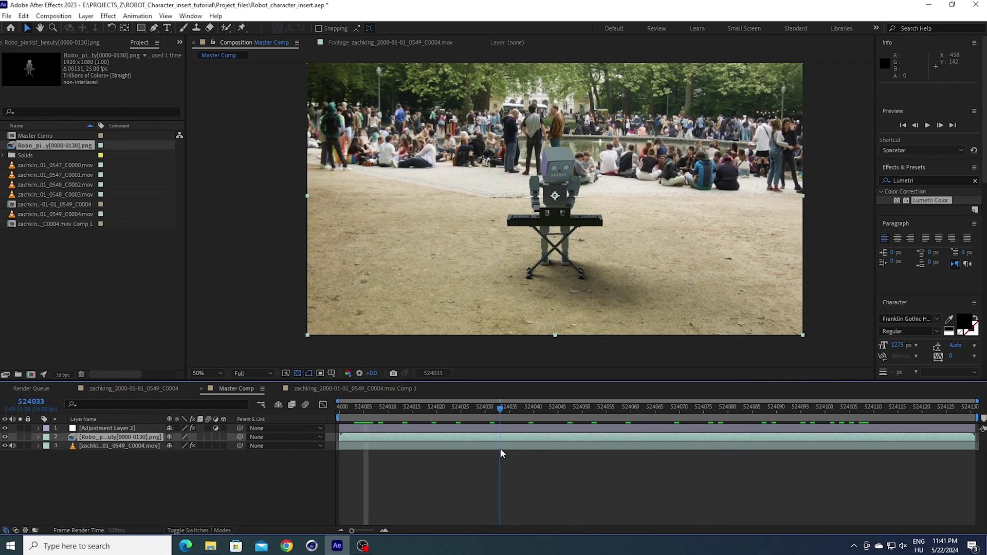
scroll(618, 199, up, 2)
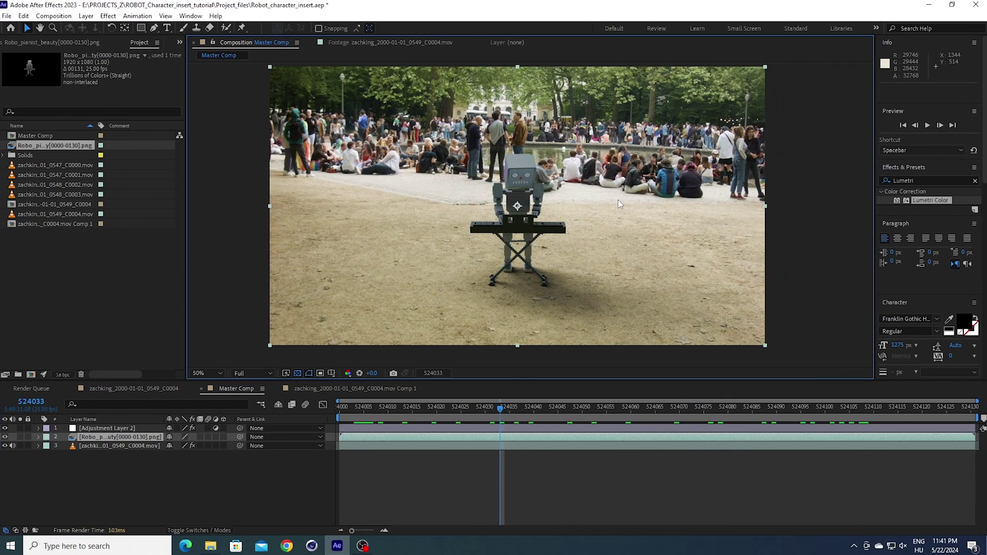
scroll(583, 154, up, 2)
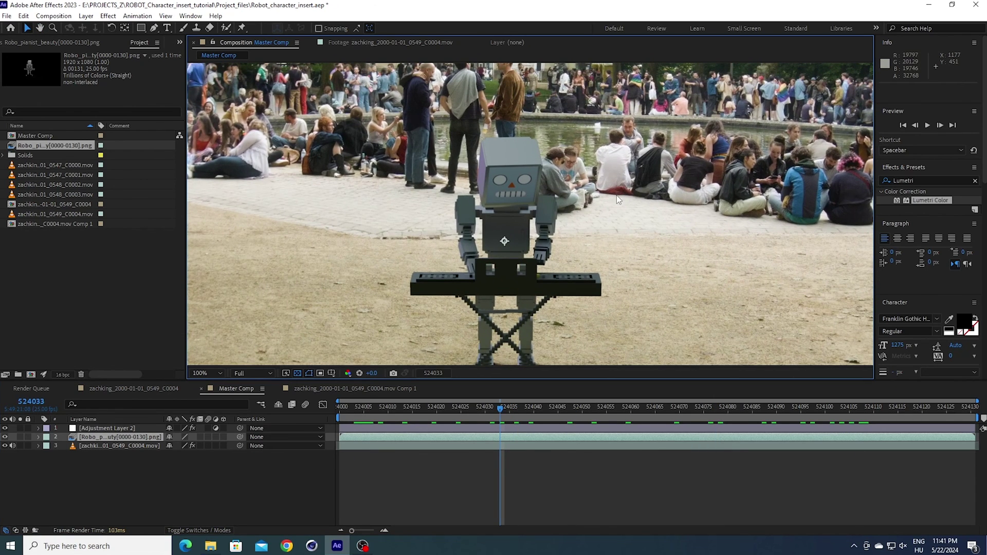
scroll(424, 111, down, 1)
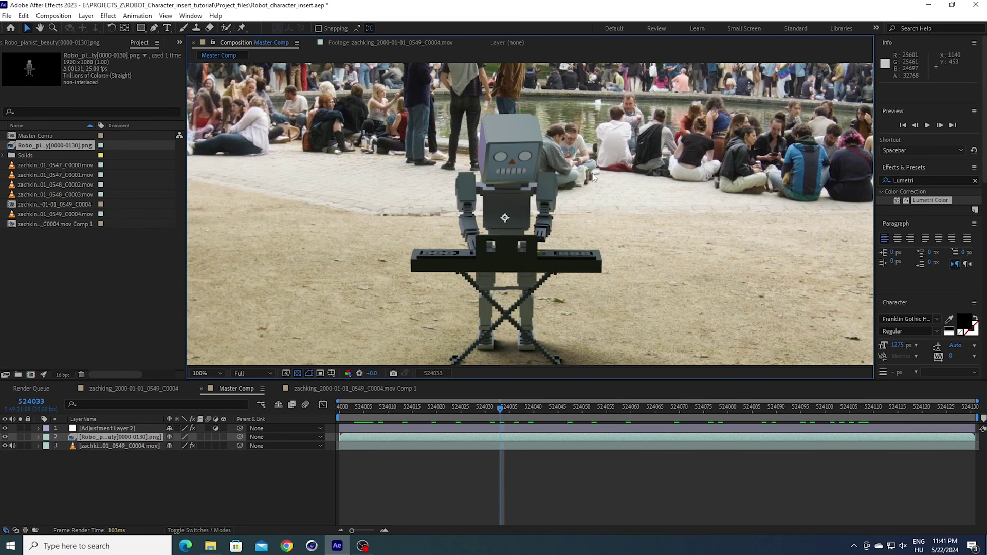
- Apply Lumetri Color to the robot render layer, with Blacks lowered to -20 and Tint set to 0 in Basic Correction
drag(971, 197, 480, 438)
click(20, 73)
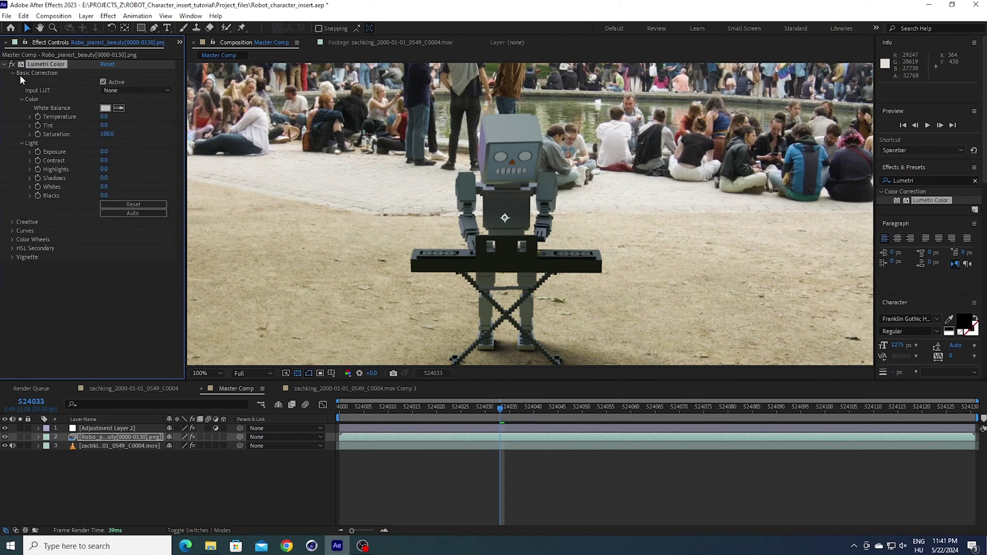
drag(103, 195, 95, 196)
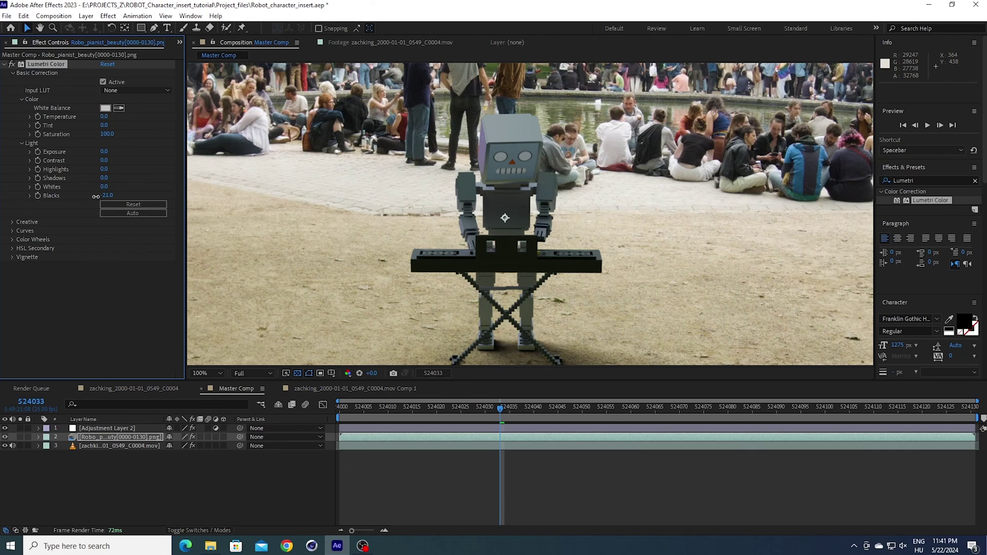
click(105, 124)
text(0)
key(Return)
key(comma)
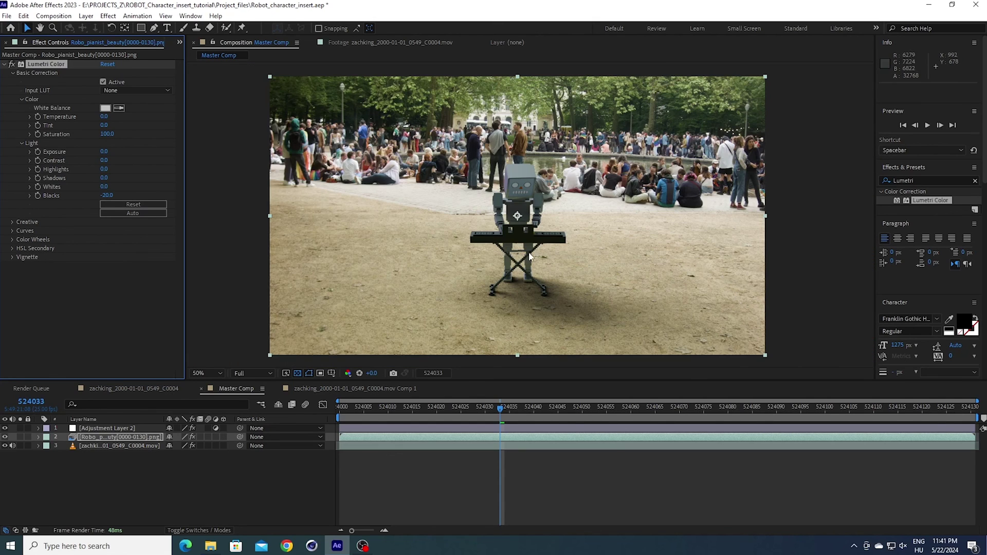
- Set the robot layer's Lumetri Whites to 48 and Blacks to -45, and preview the composite at several frames
drag(104, 186, 127, 186)
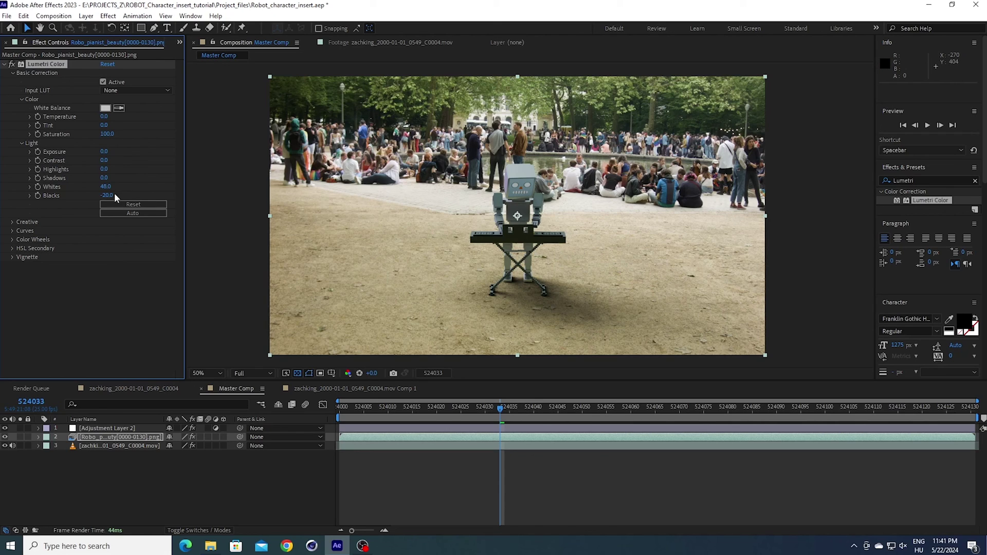
drag(103, 195, 96, 195)
key(space)
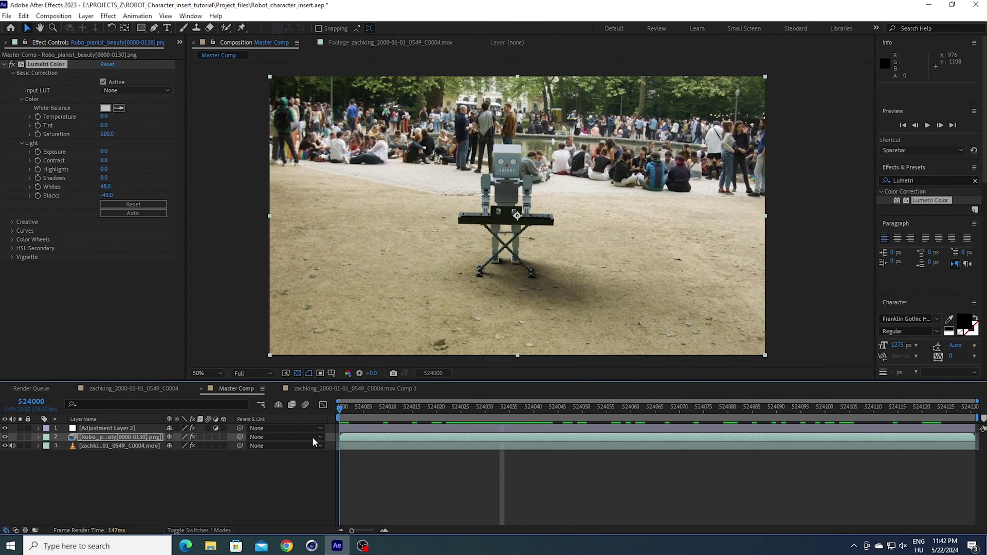
click(592, 410)
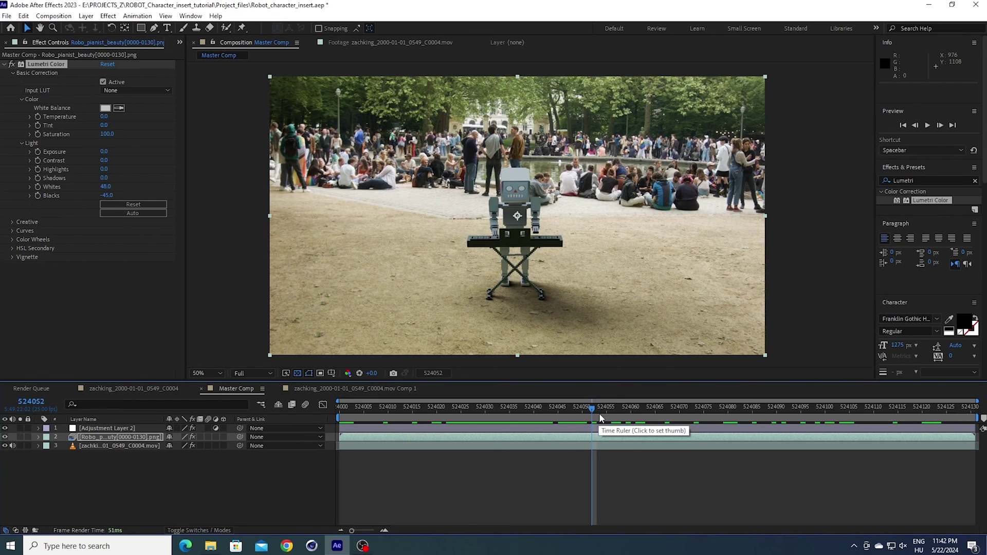
click(632, 411)
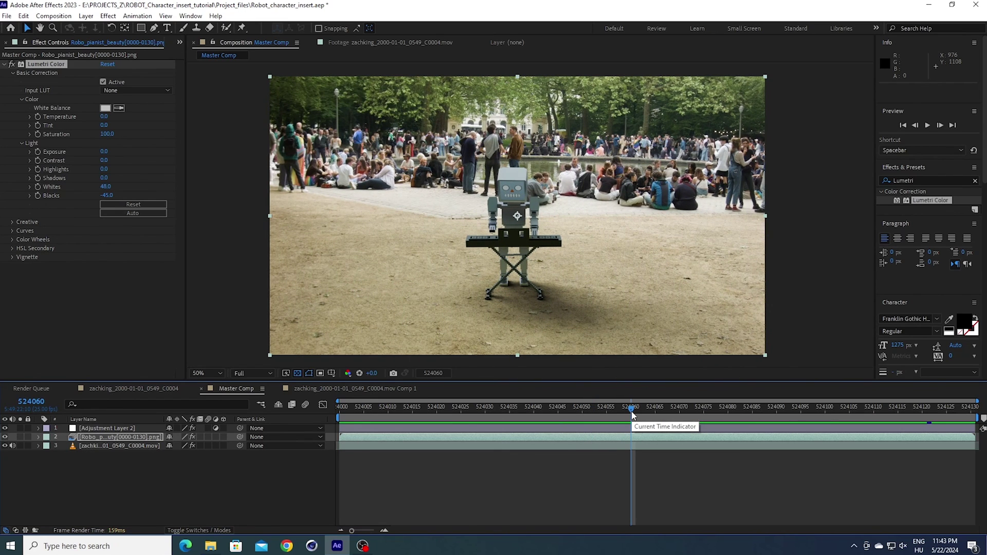